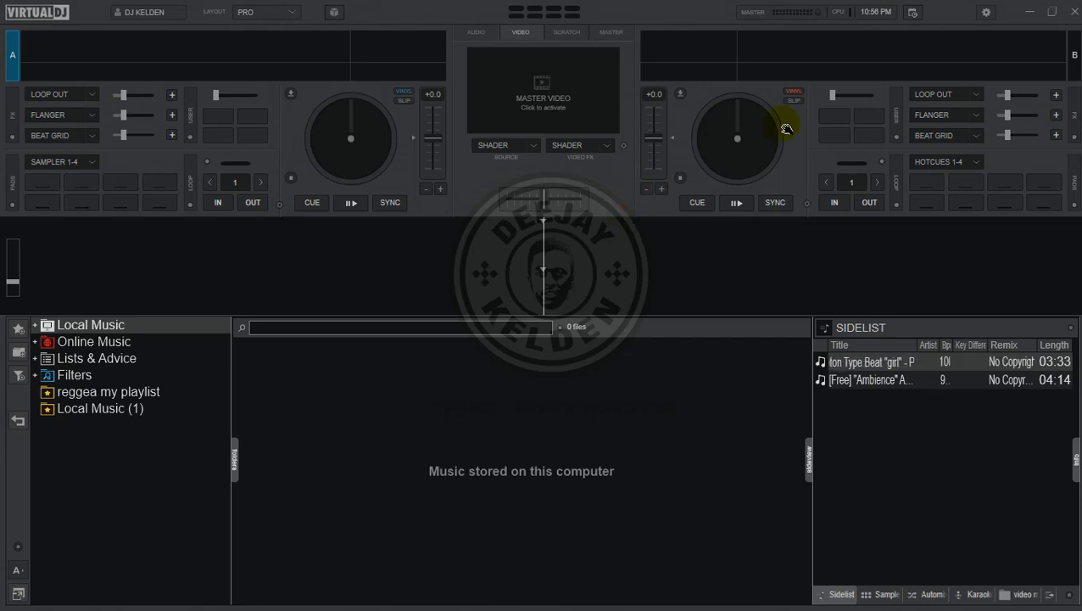
Step: View the Licenses & User Account page in the settings, then close the settings window
left_click(985, 14)
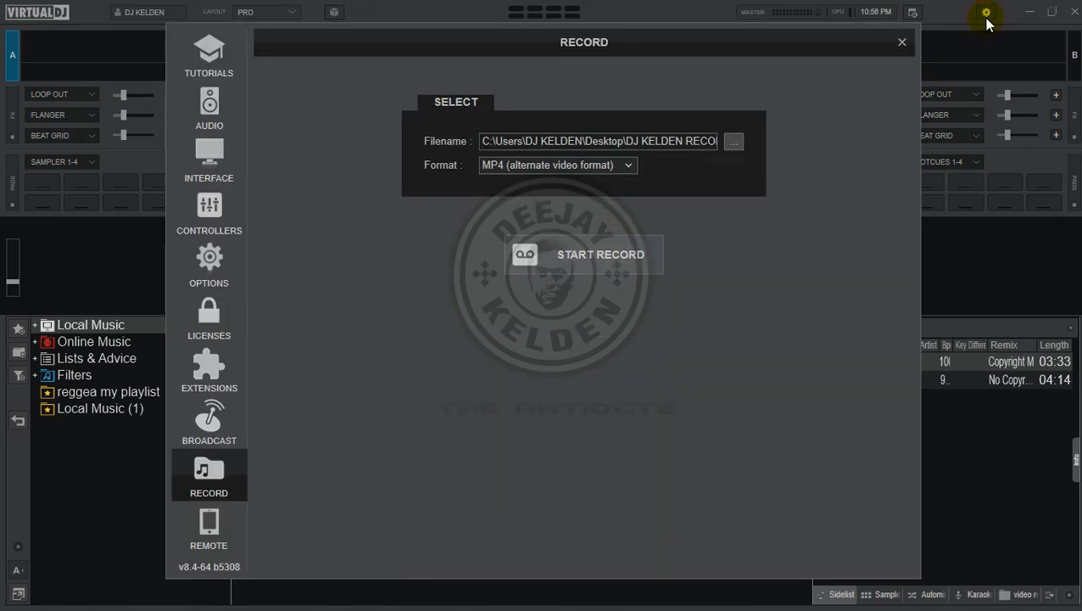
left_click(205, 316)
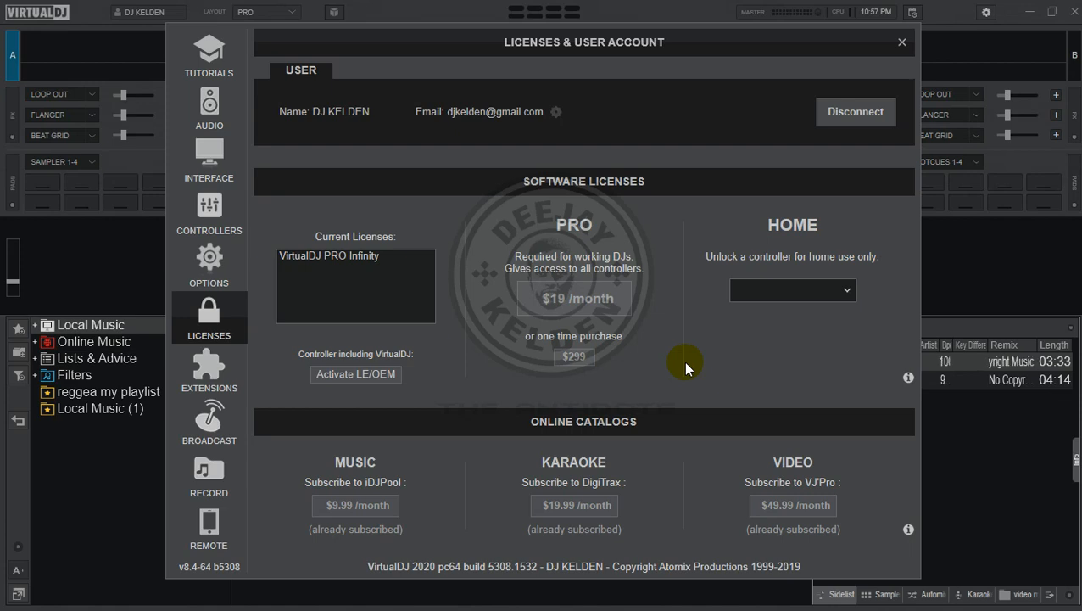
left_click(902, 43)
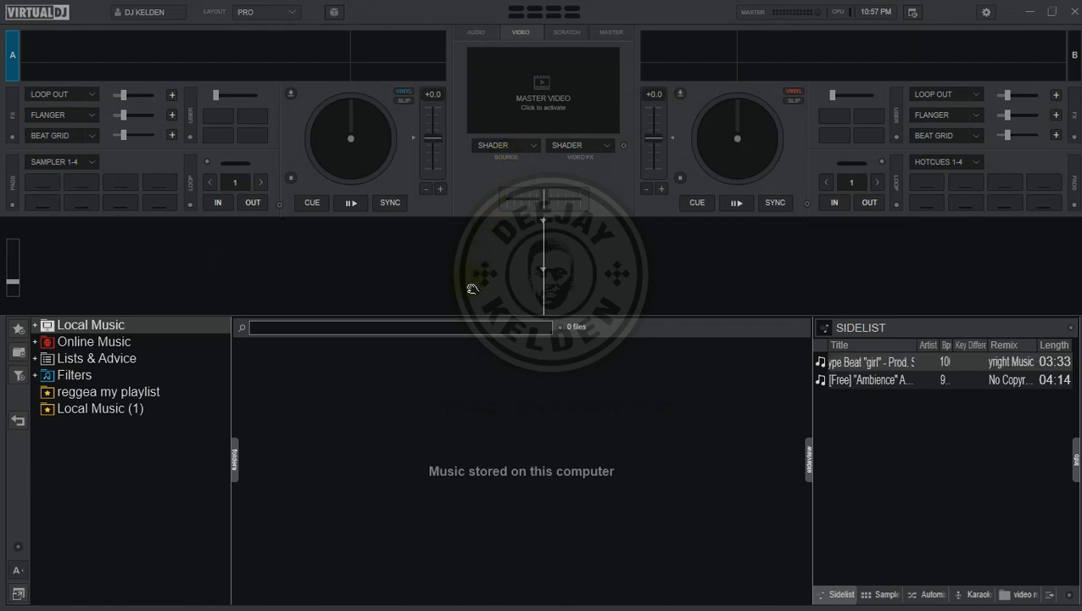
Step: Switch the layout to Starter and load the sidelist song "Dancehall x Regueton Type Beat girl" onto deck A
left_click(293, 14)
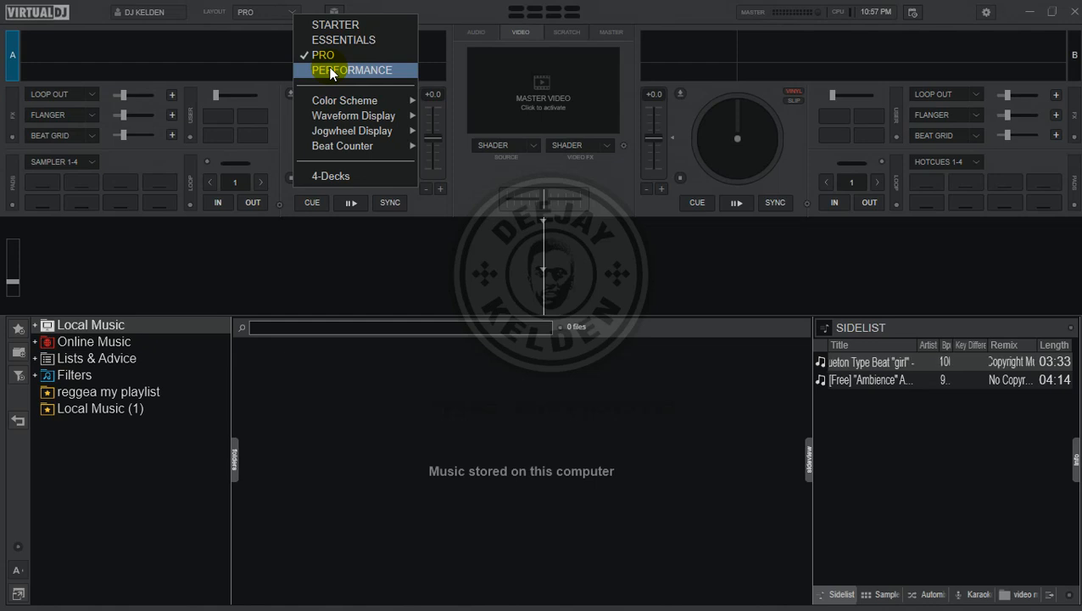
left_click(343, 25)
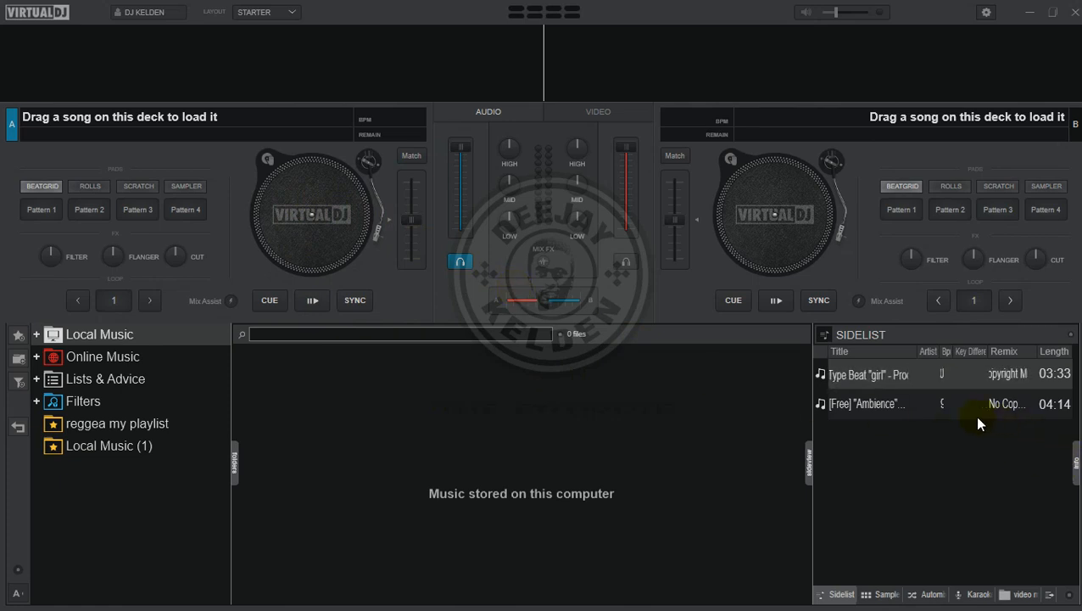
left_click_drag(869, 379, 337, 257)
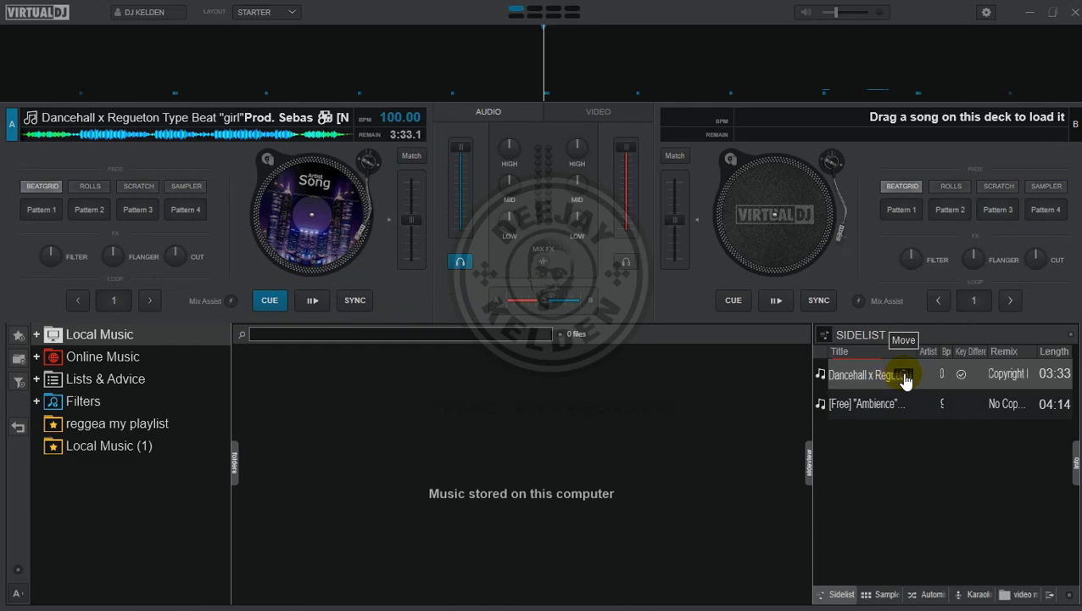
left_click_drag(840, 365, 310, 182)
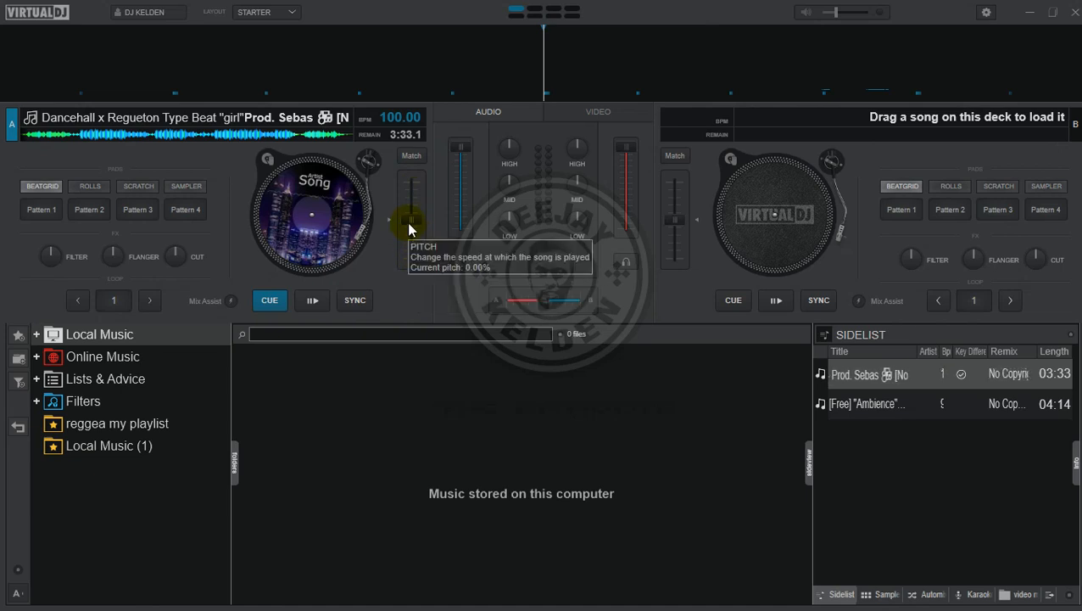
Step: Adjust deck A's pitch until the loaded song's tempo is about 103 BPM
left_click_drag(409, 223, 406, 213)
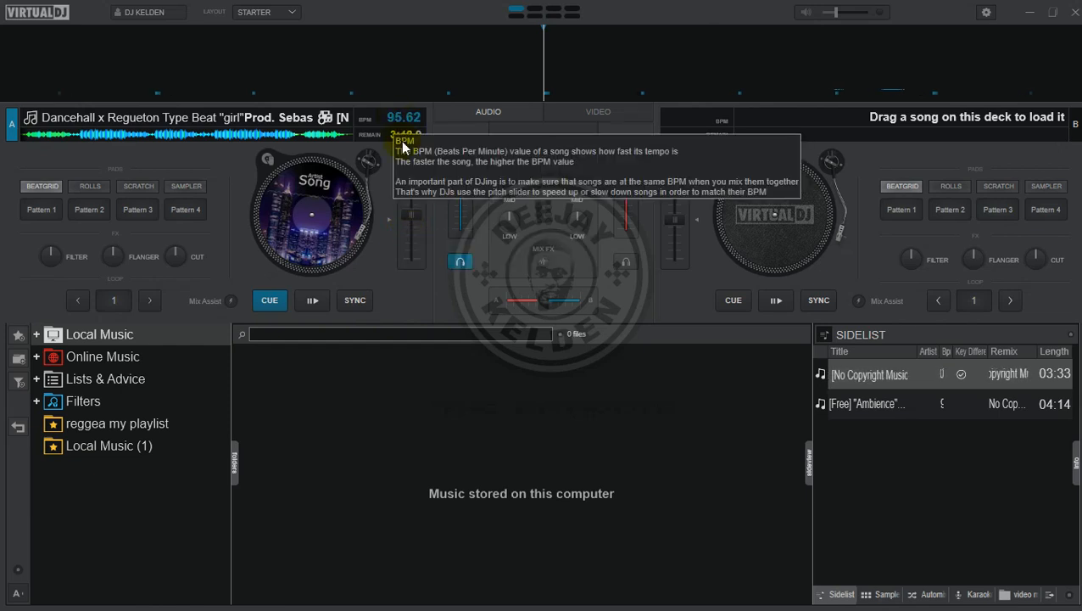
left_click(407, 212)
left_click_drag(411, 218, 410, 221)
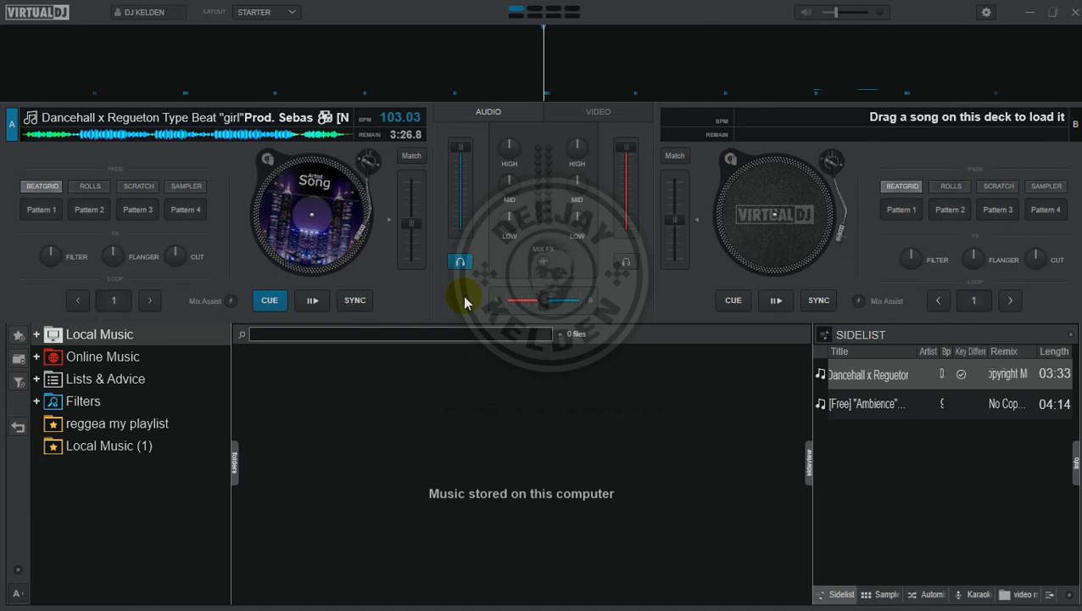
left_click(404, 291)
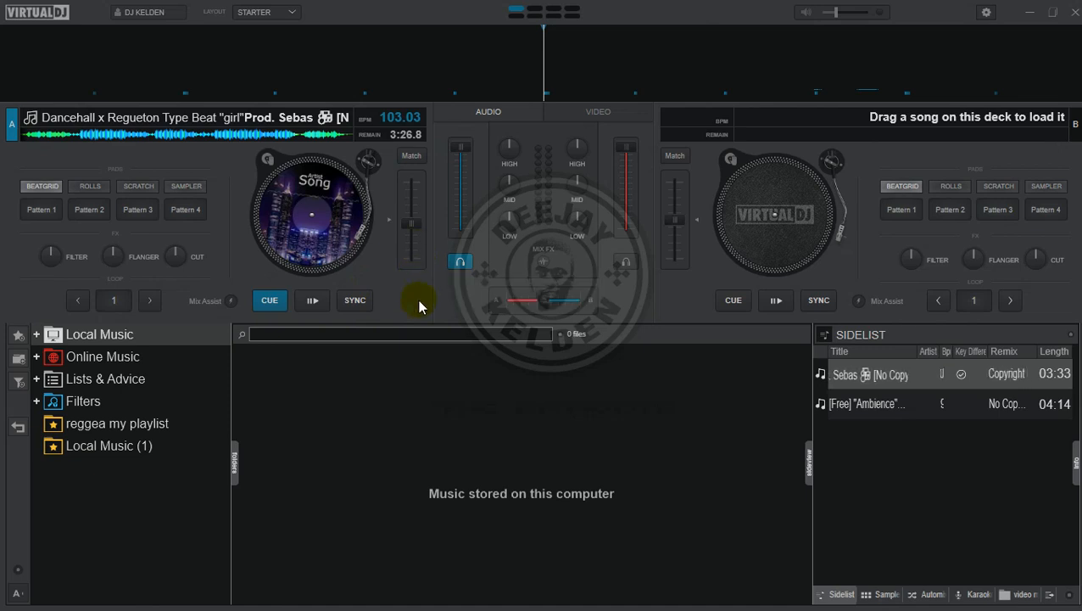
Step: Try out the decks' volume faders by lowering deck A's level and returning both faders to full
left_click(463, 264)
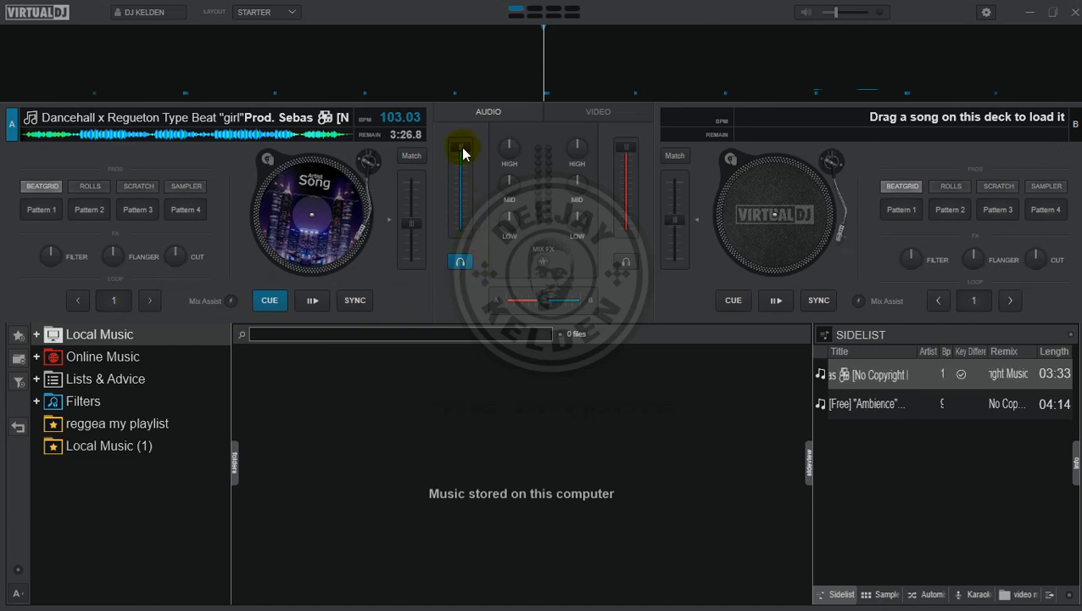
mouse_move(463, 153)
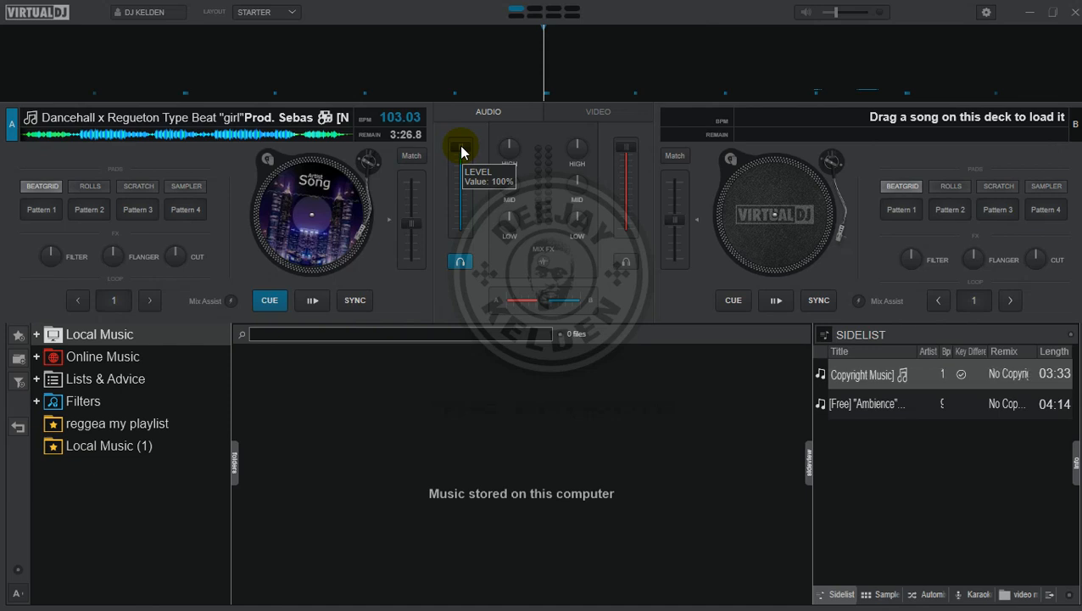
left_click_drag(461, 151, 462, 158)
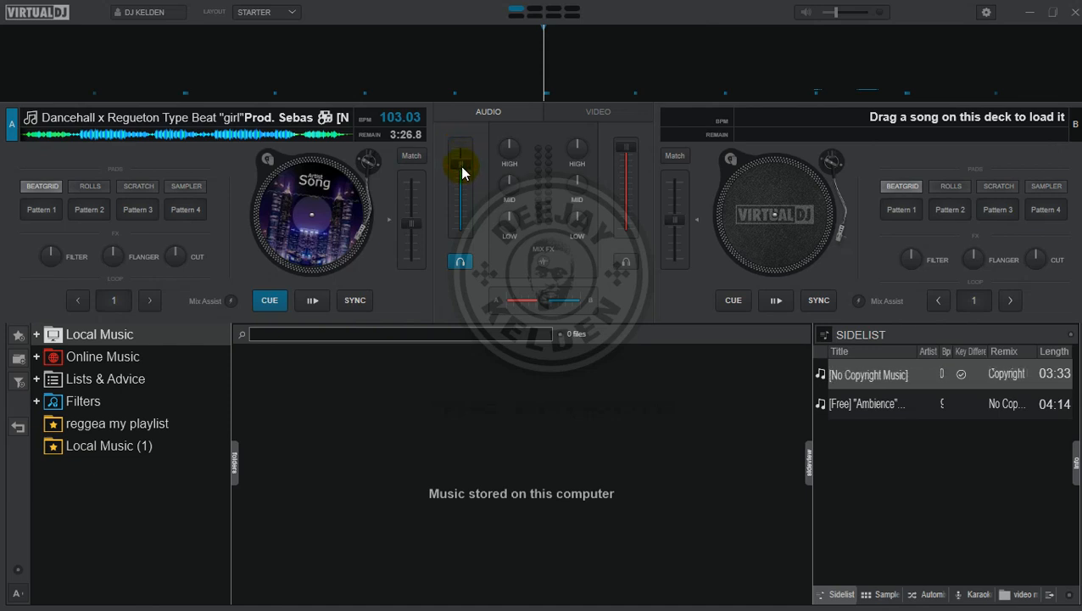
left_click_drag(463, 214, 461, 226)
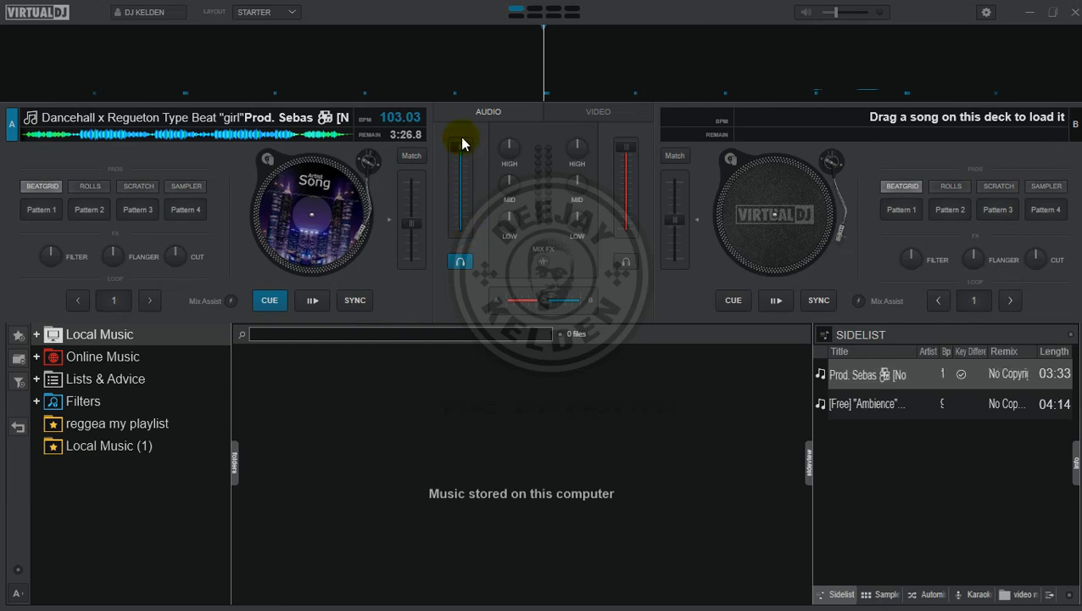
left_click_drag(621, 150, 623, 109)
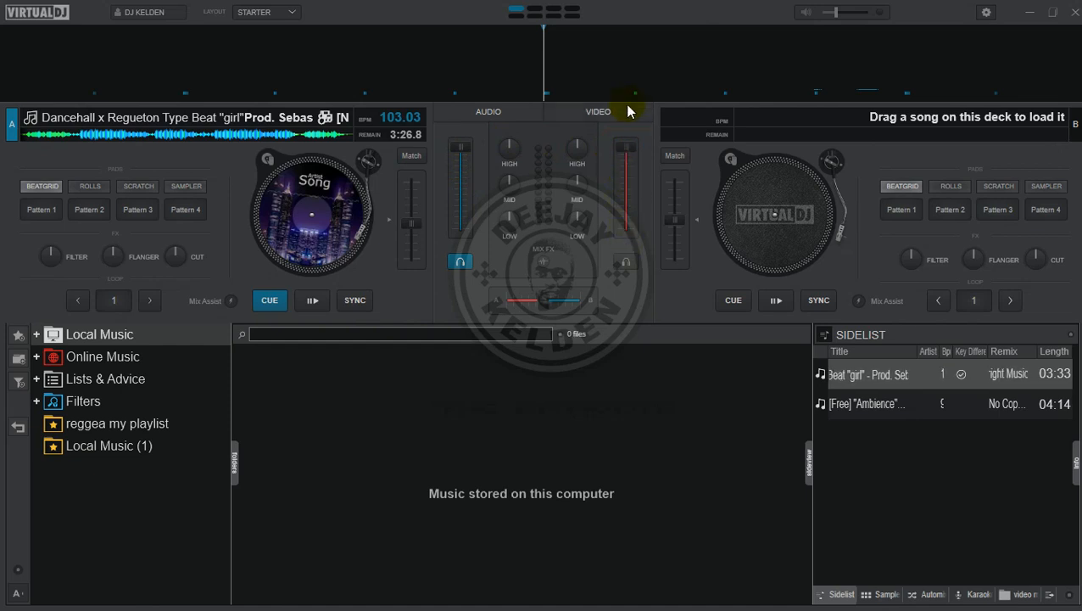
left_click_drag(464, 157, 462, 234)
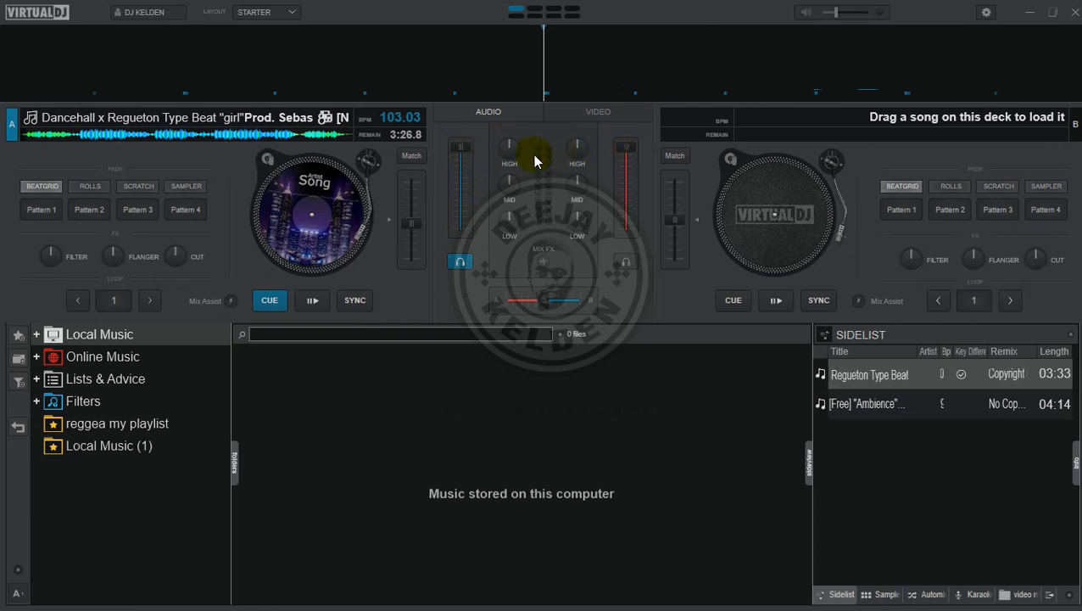
mouse_move(465, 155)
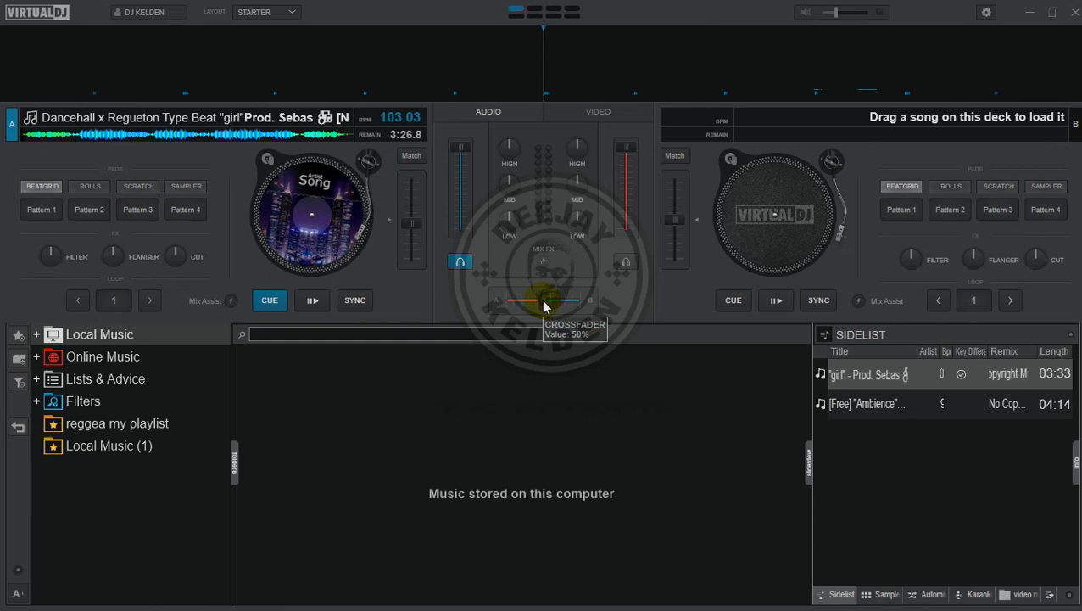
Step: Sweep the crossfader fully between decks A and B and recentre it, and cut deck A's level to 0% and back to full
left_click_drag(546, 306, 526, 306)
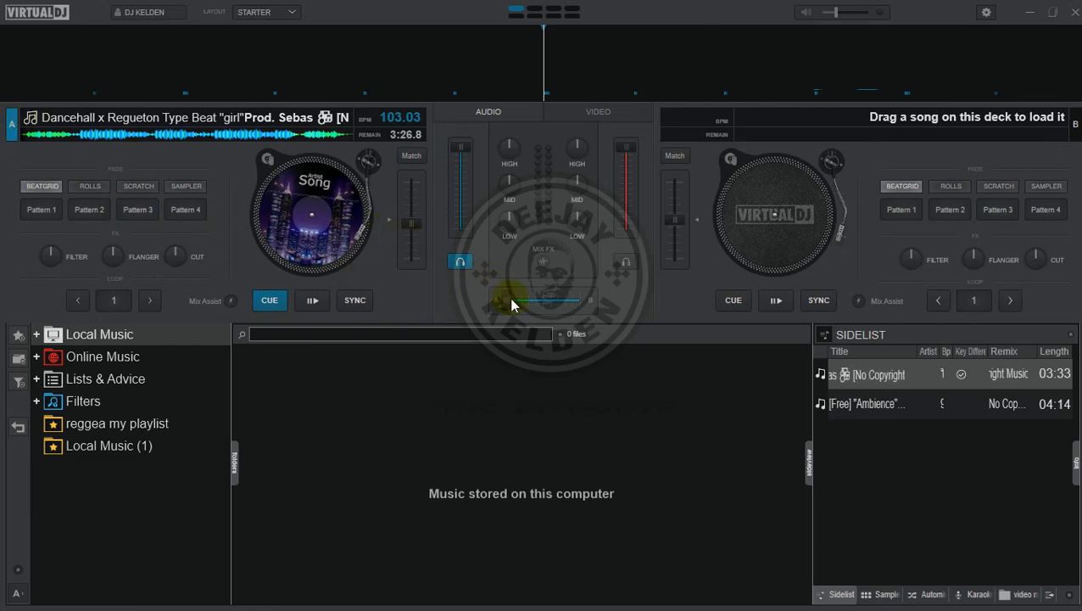
left_click_drag(512, 303, 619, 306)
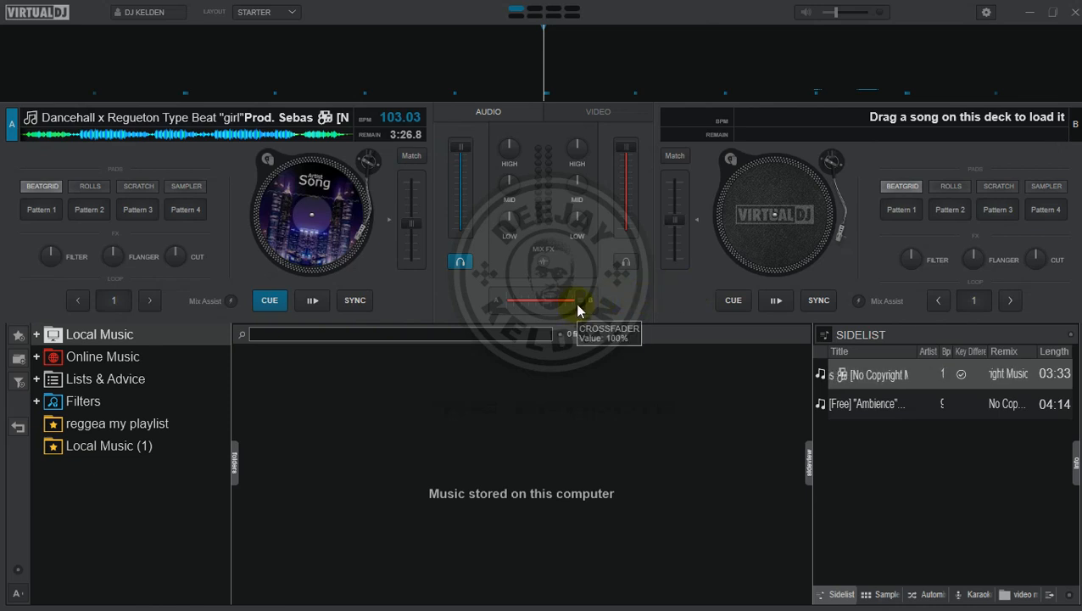
left_click_drag(575, 303, 510, 303)
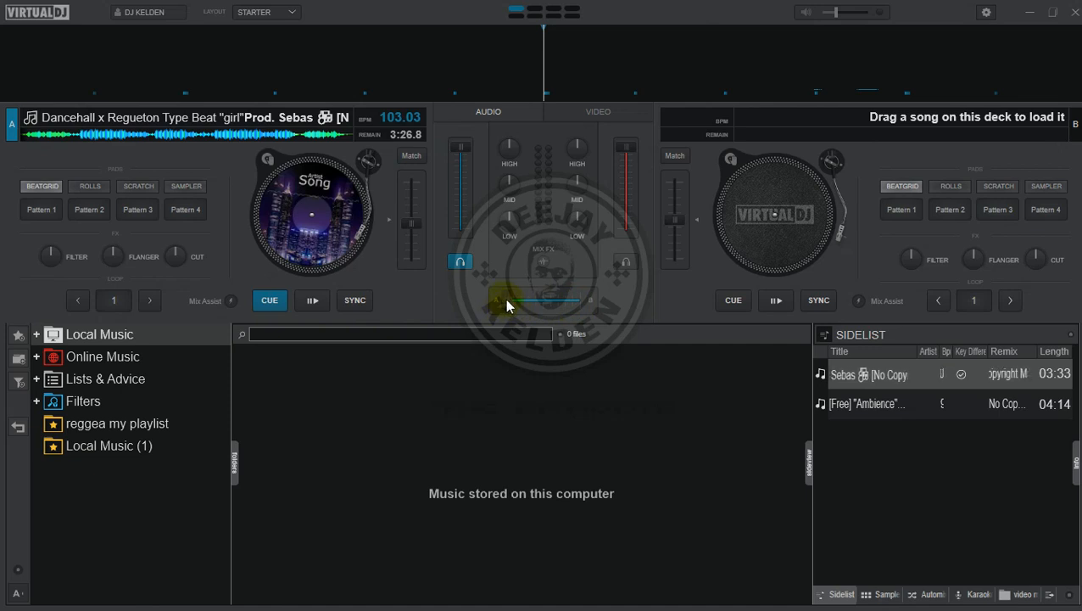
left_click(508, 304)
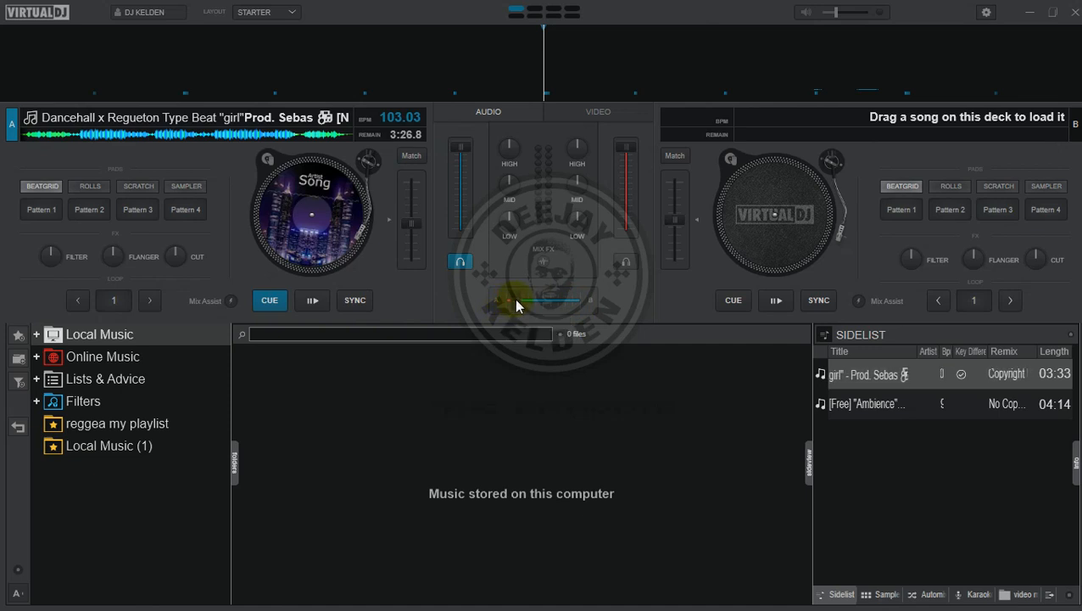
left_click_drag(517, 303, 572, 308)
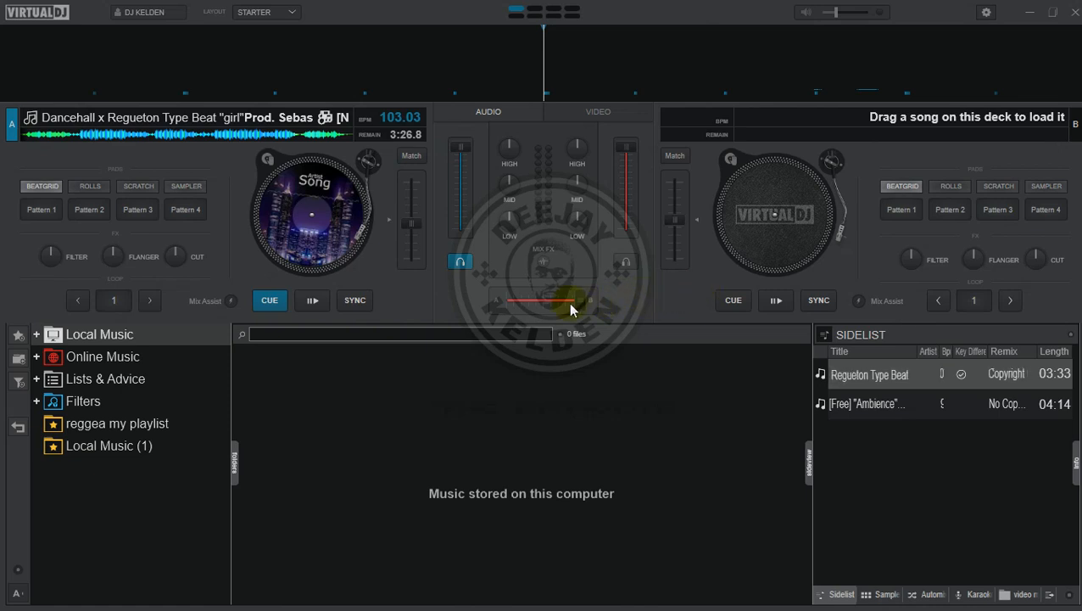
left_click_drag(577, 302, 546, 304)
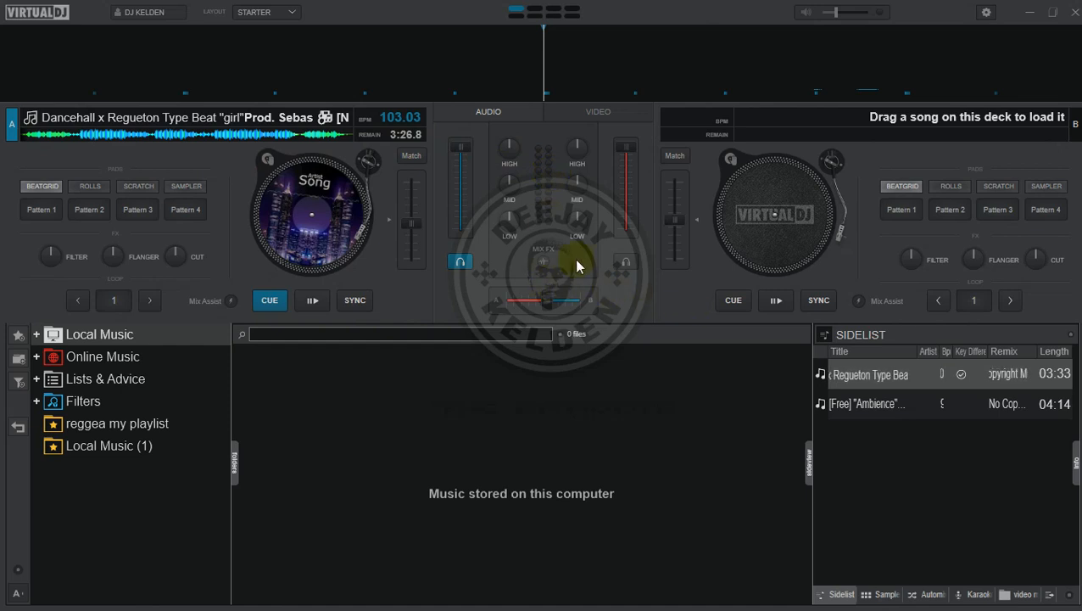
left_click_drag(464, 154, 463, 171)
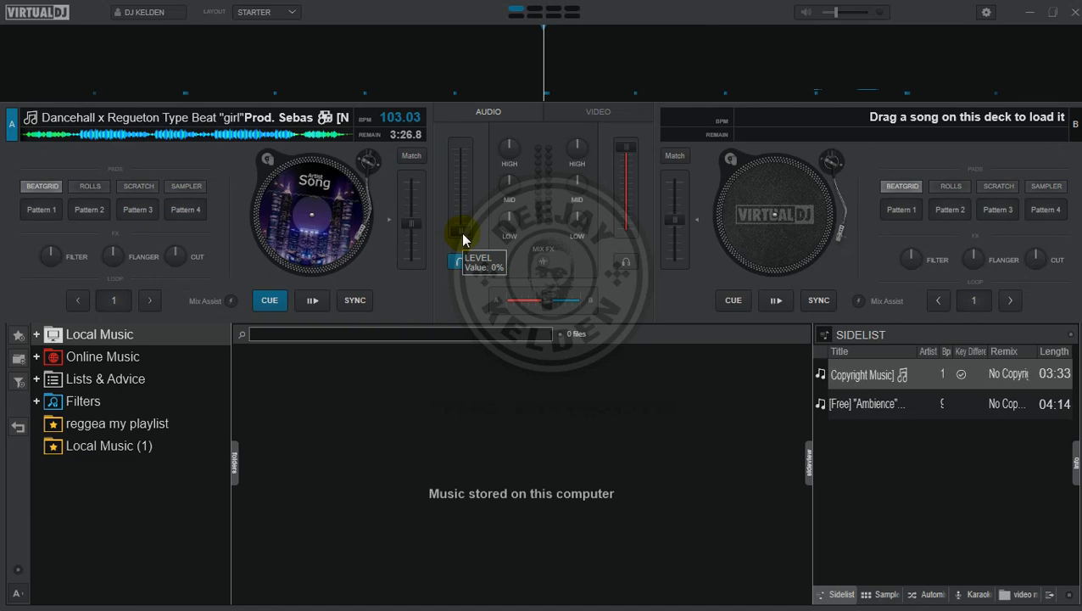
left_click_drag(461, 233, 465, 192)
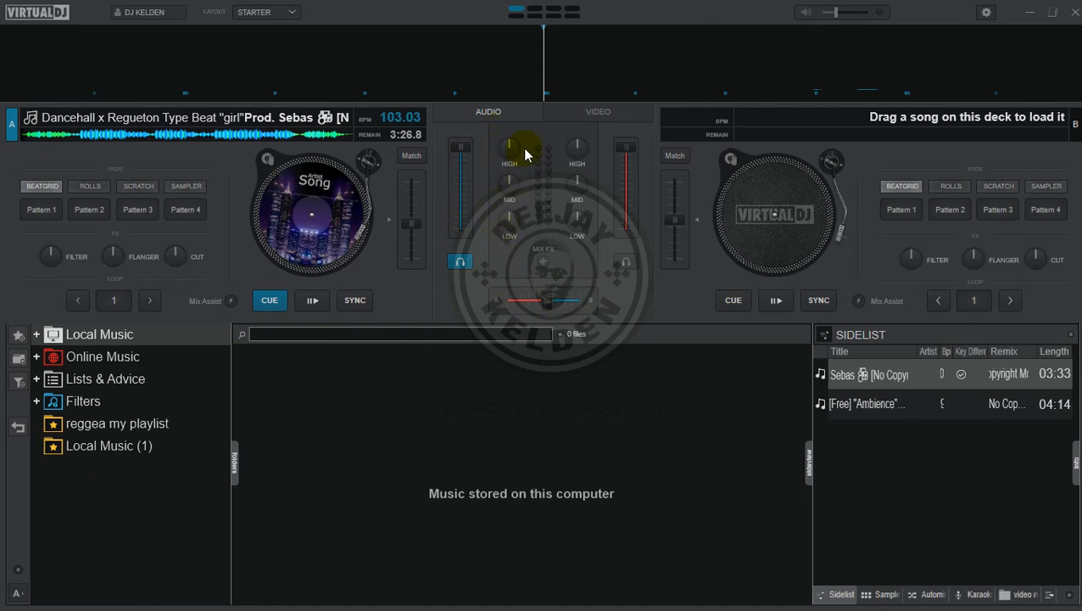
Step: Turn down deck A's low EQ, move the crossfader to deck B, and return both to their centre positions
mouse_move(509, 153)
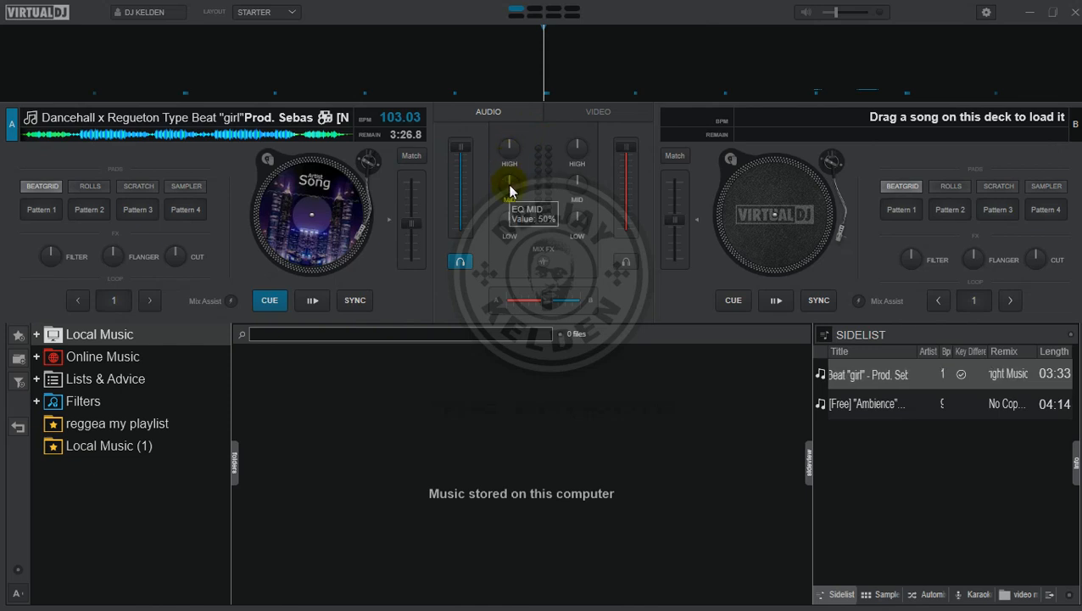
mouse_move(512, 227)
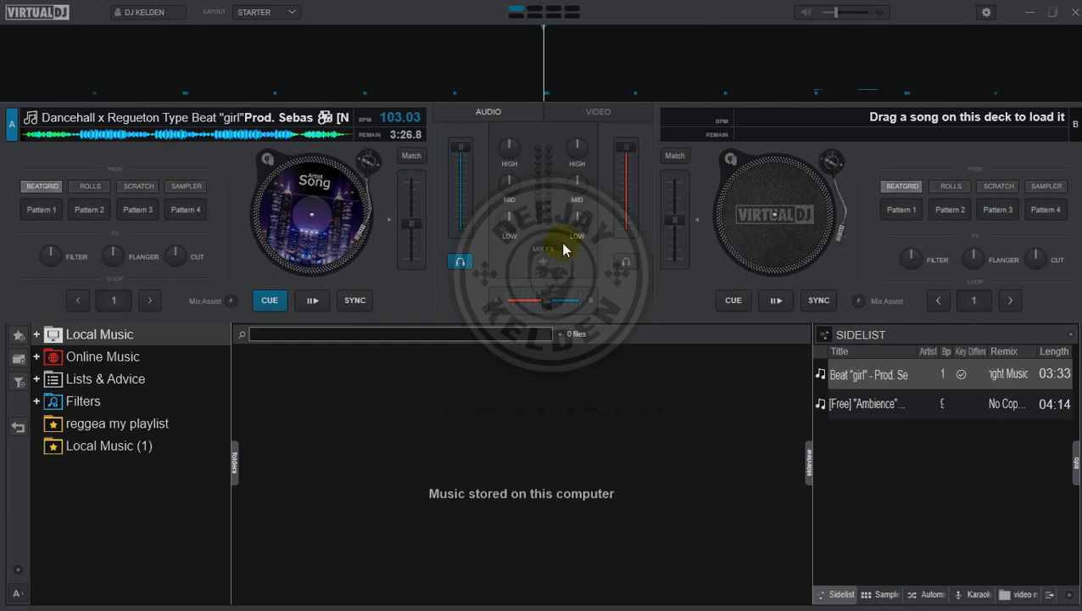
left_click_drag(507, 217, 502, 283)
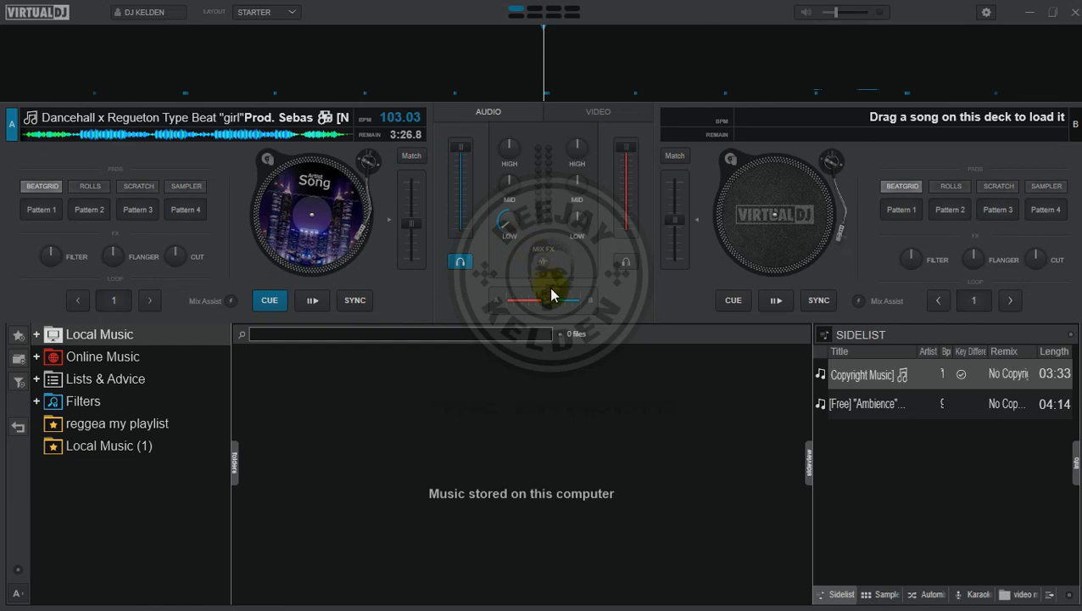
left_click_drag(553, 303, 580, 301)
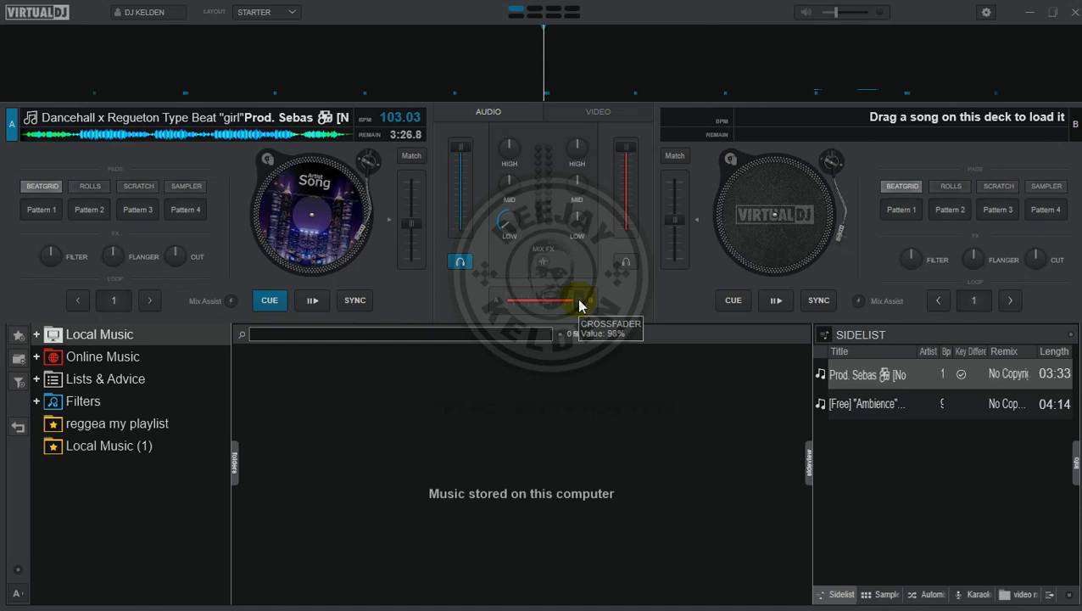
left_click_drag(579, 306, 572, 305)
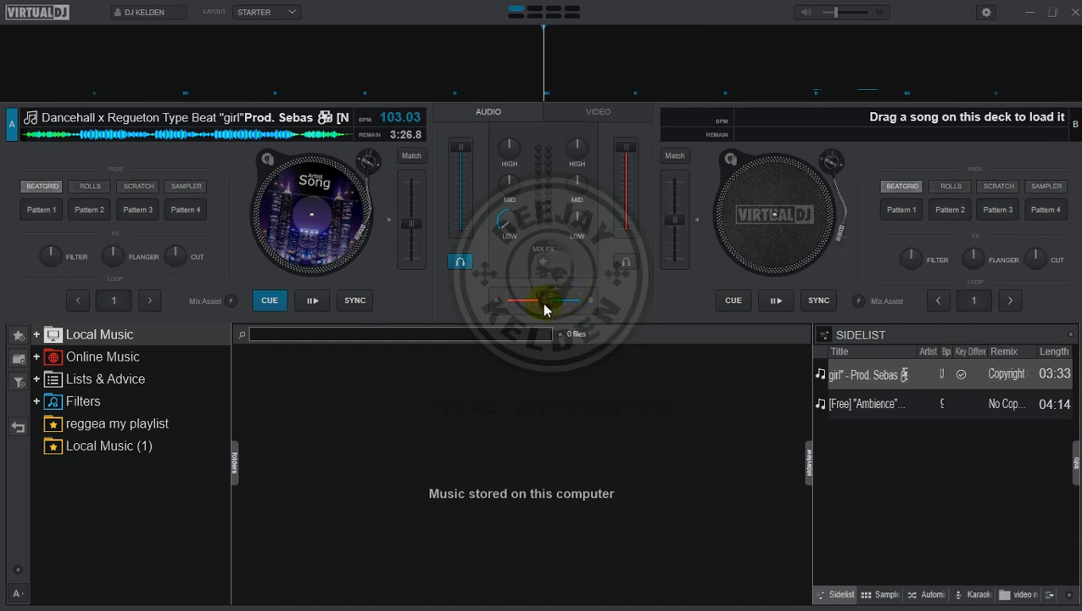
mouse_move(507, 222)
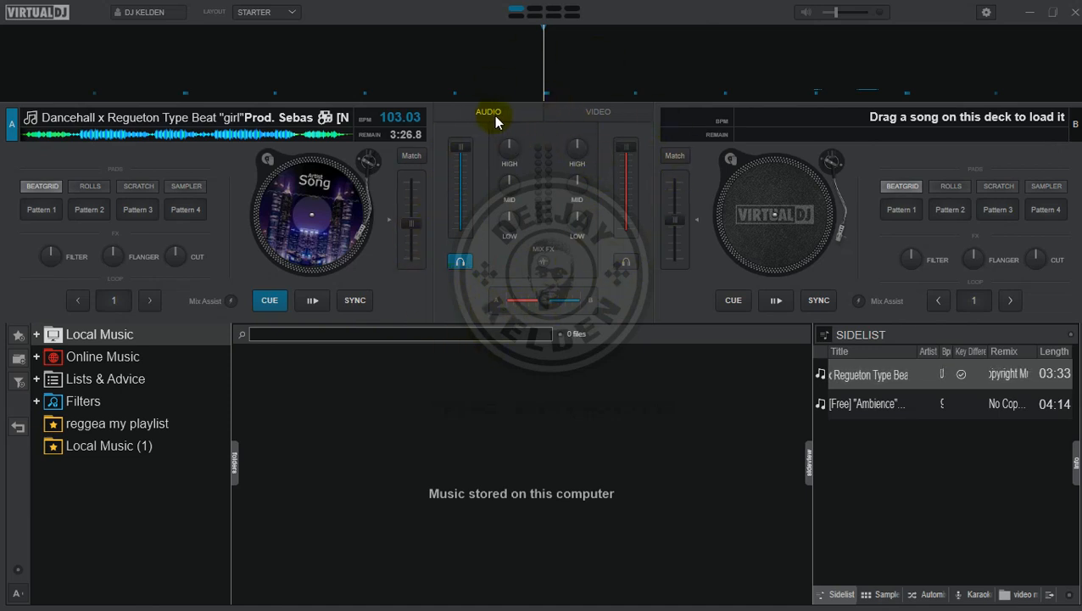
Step: Show the video mixer, examine the available video sources, and return to the audio mixer
left_click(591, 119)
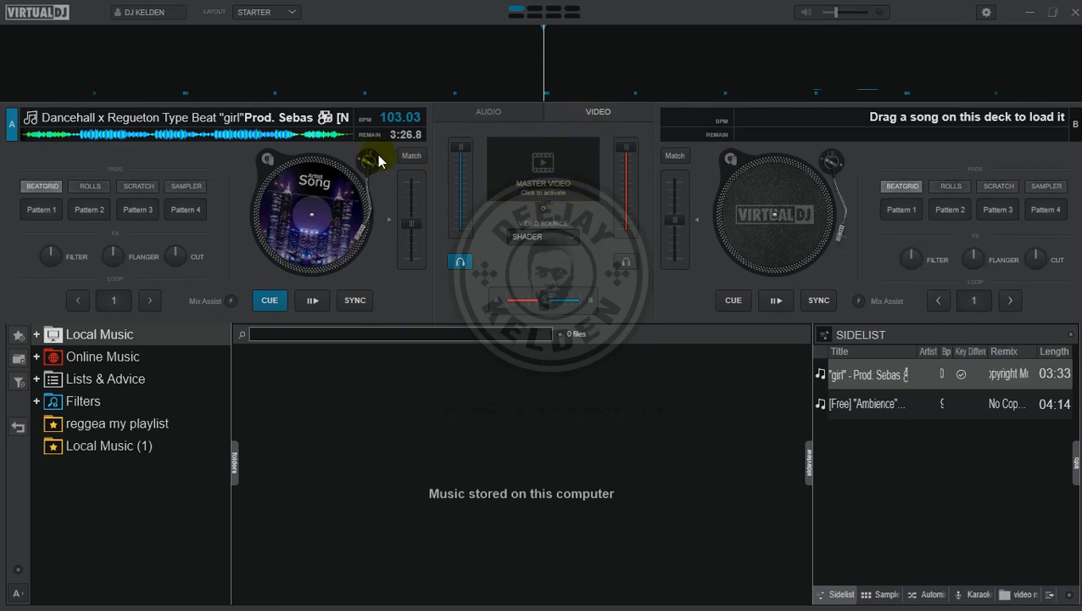
left_click(574, 246)
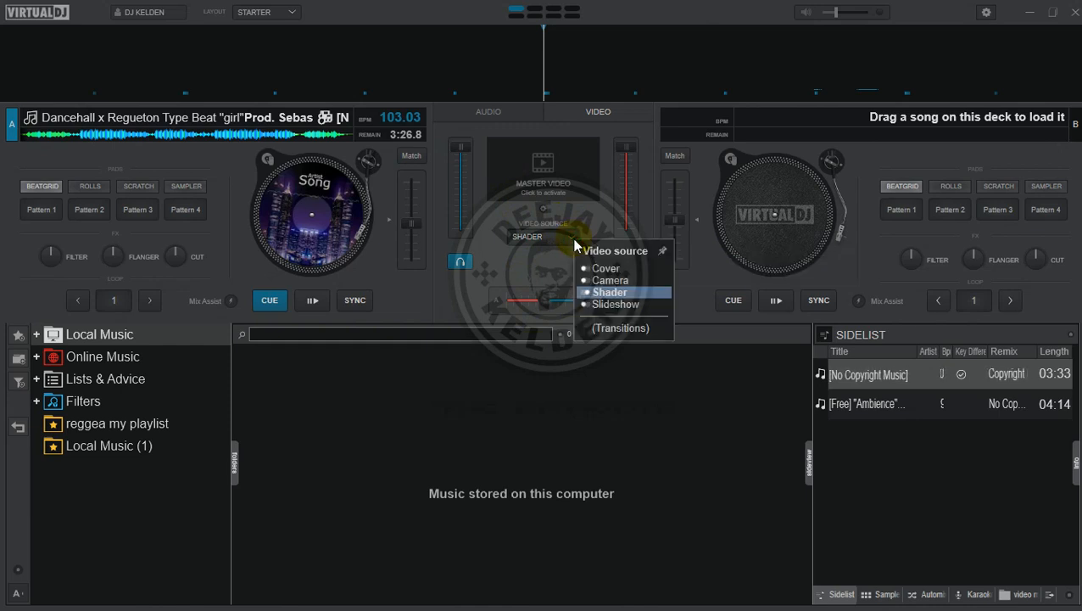
left_click(501, 264)
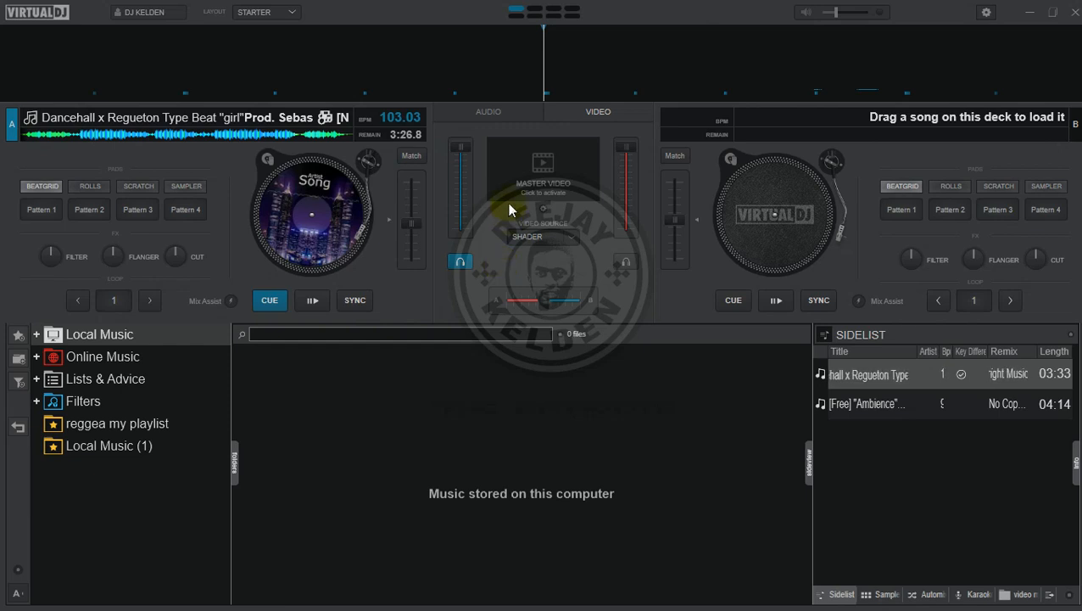
left_click(492, 117)
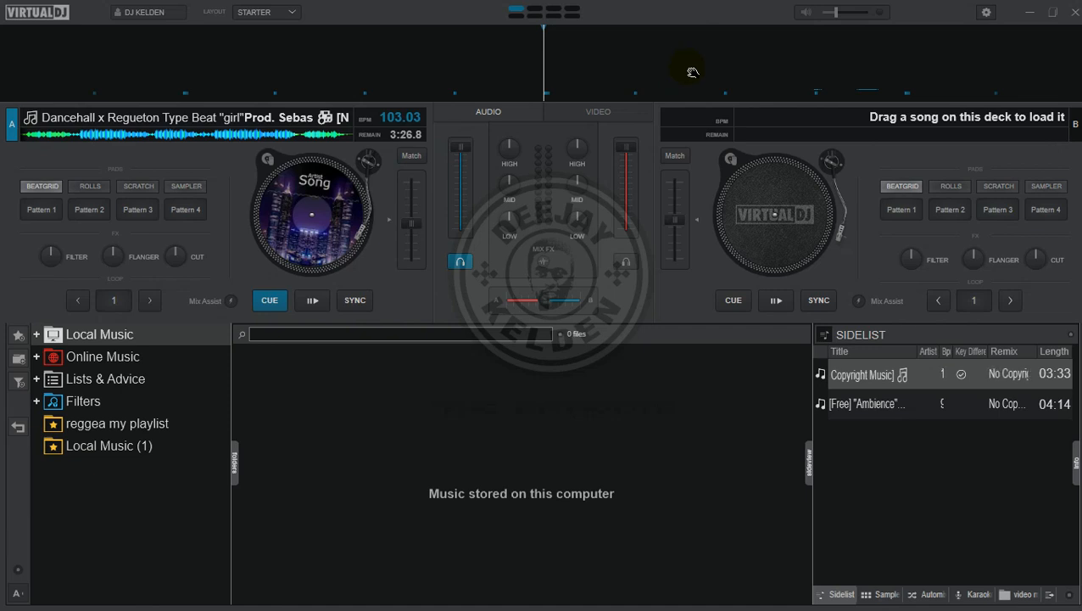
Step: Scrub deck A's waveform forward to the track's first audible sound and briefly play from there
mouse_move(710, 67)
left_mouse_down()
mouse_move(580, 66)
mouse_move(642, 62)
mouse_move(599, 65)
left_mouse_up()
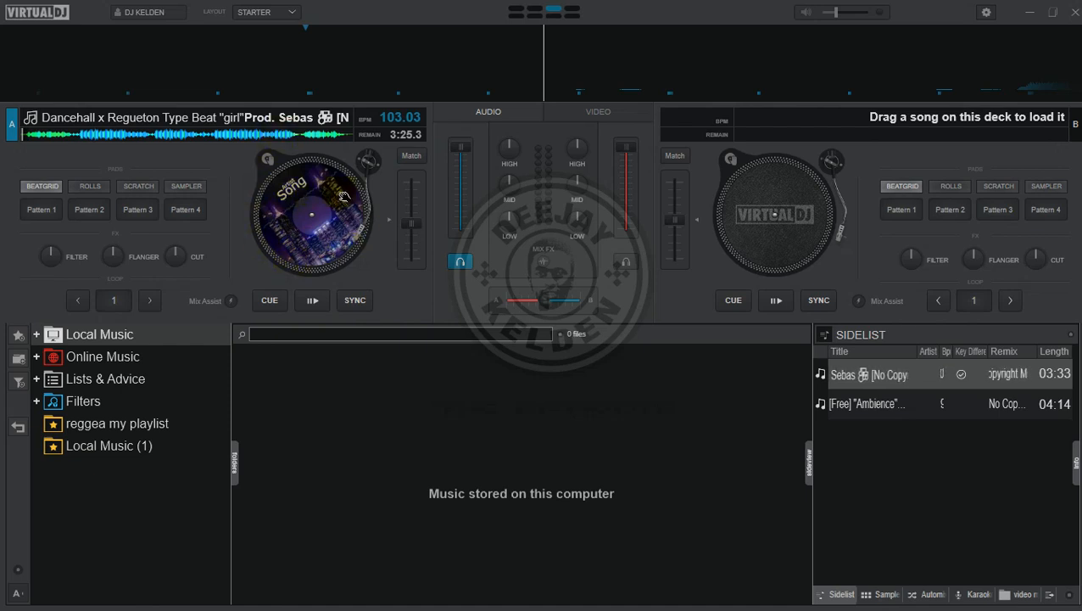
left_click_drag(701, 80, 444, 57)
left_click_drag(576, 76, 403, 60)
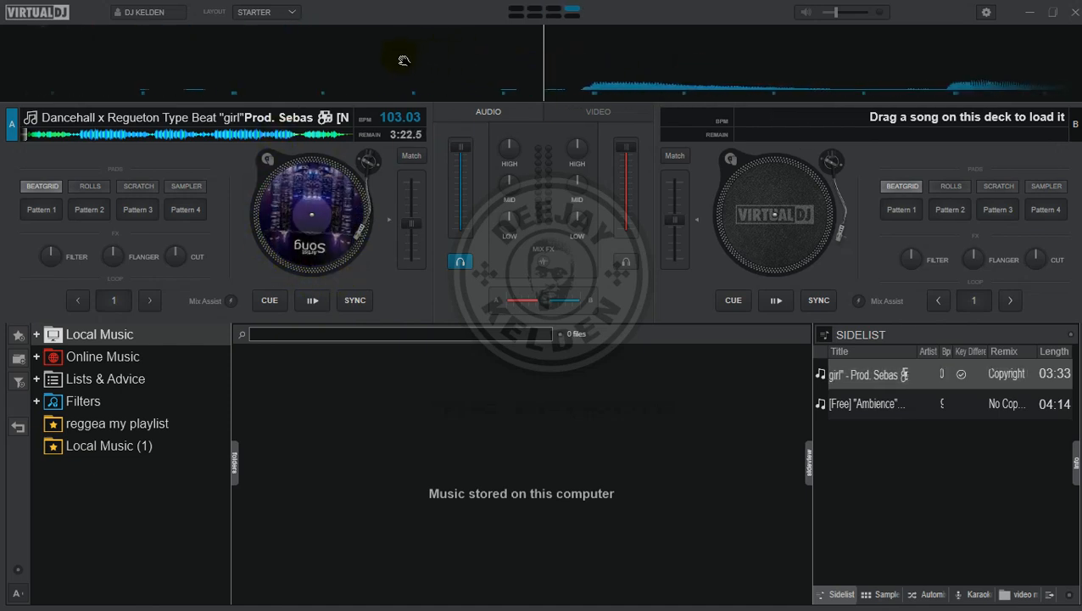
left_click_drag(468, 91, 430, 76)
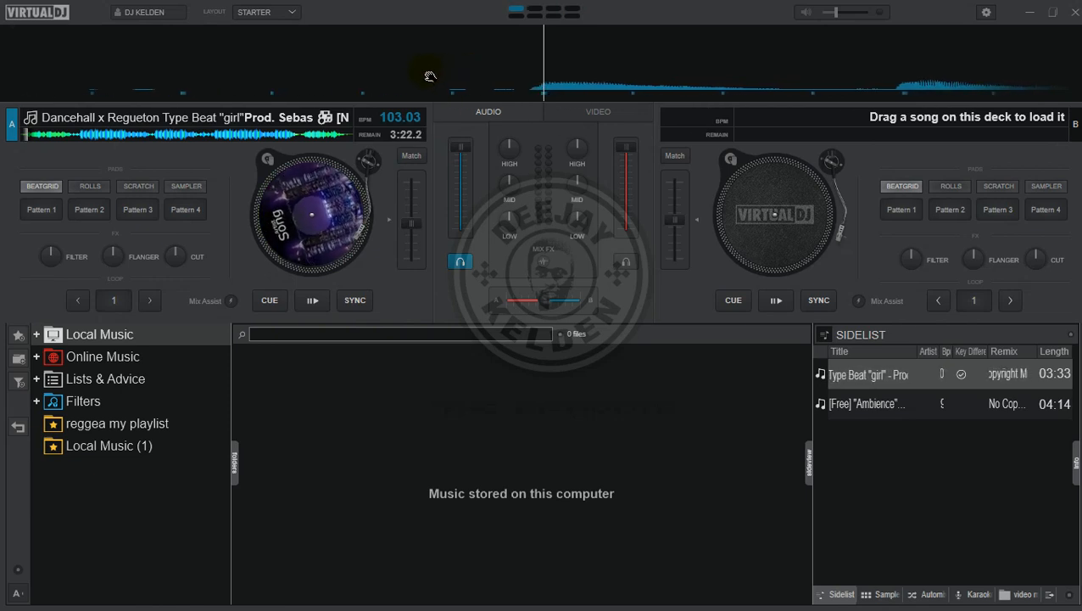
key("space")
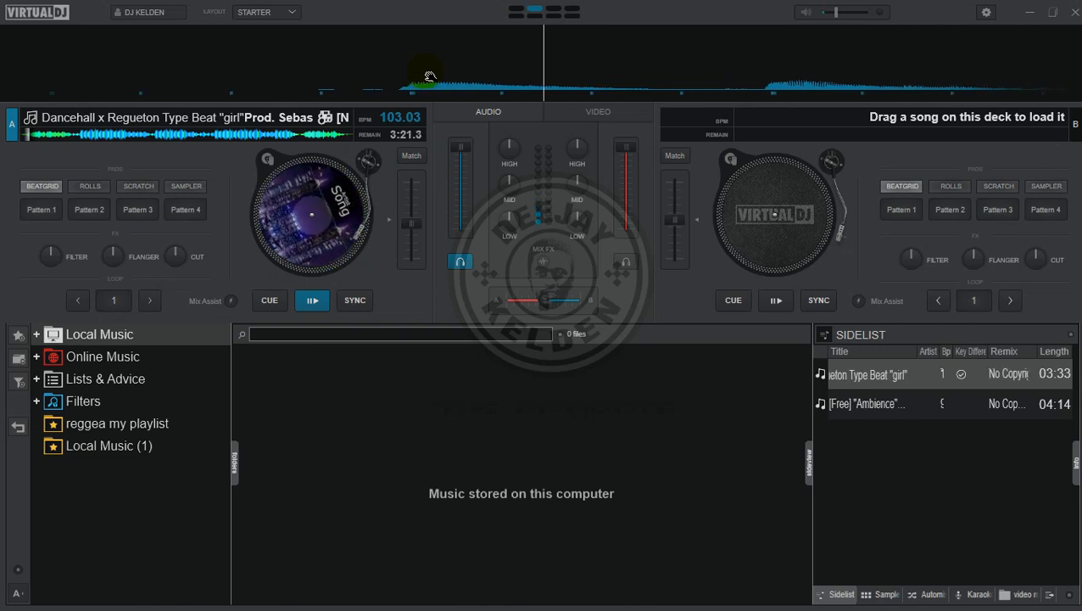
key("space")
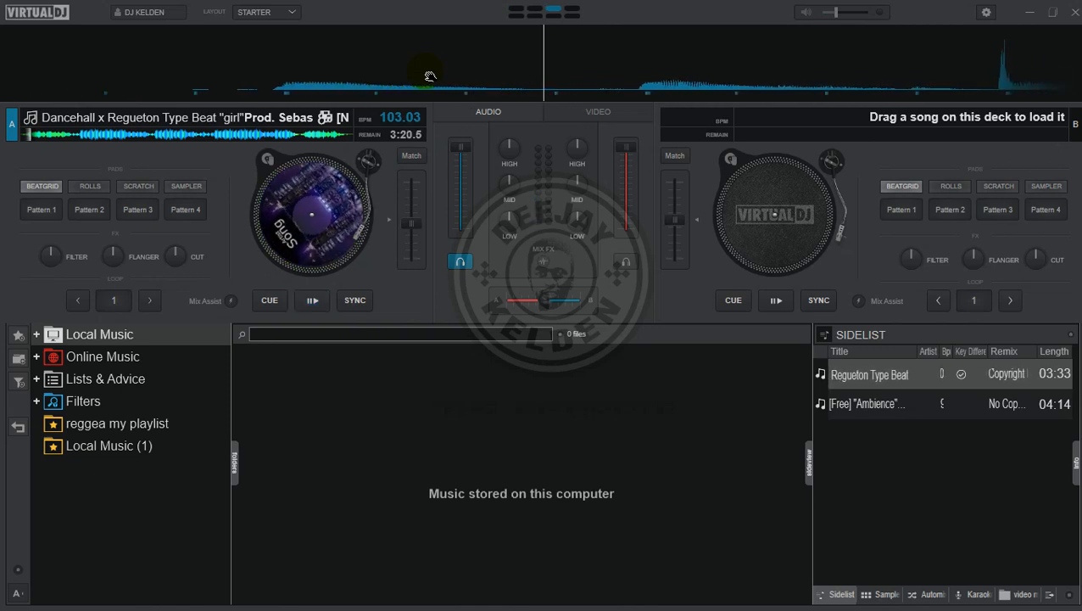
Step: Align the first strong beat of deck A's track with the playhead and set the cue point there
left_click_drag(430, 77, 906, 97)
key("space")
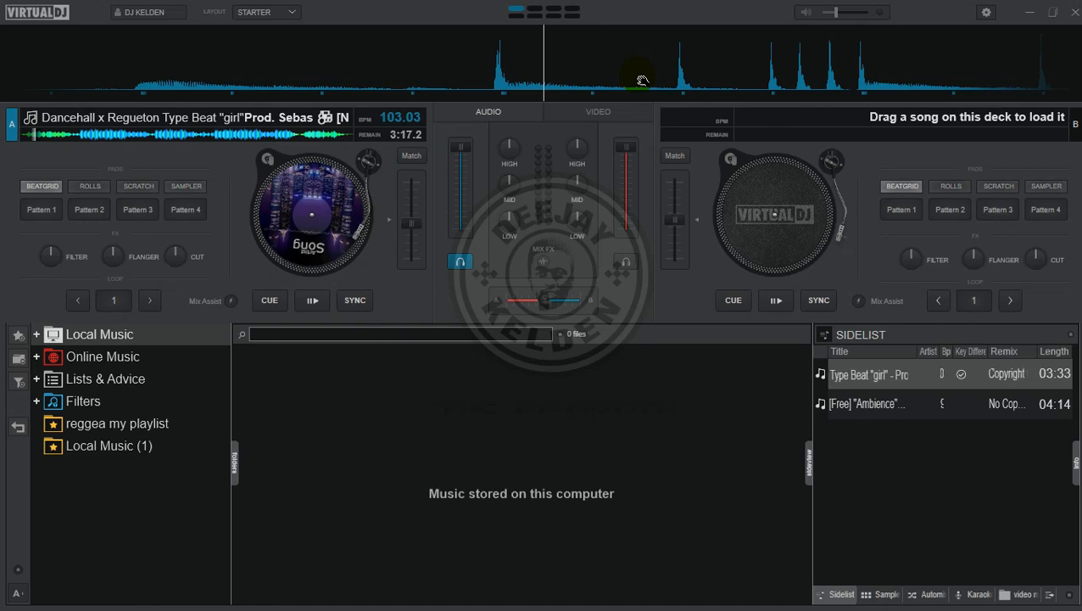
left_click_drag(643, 81, 690, 81)
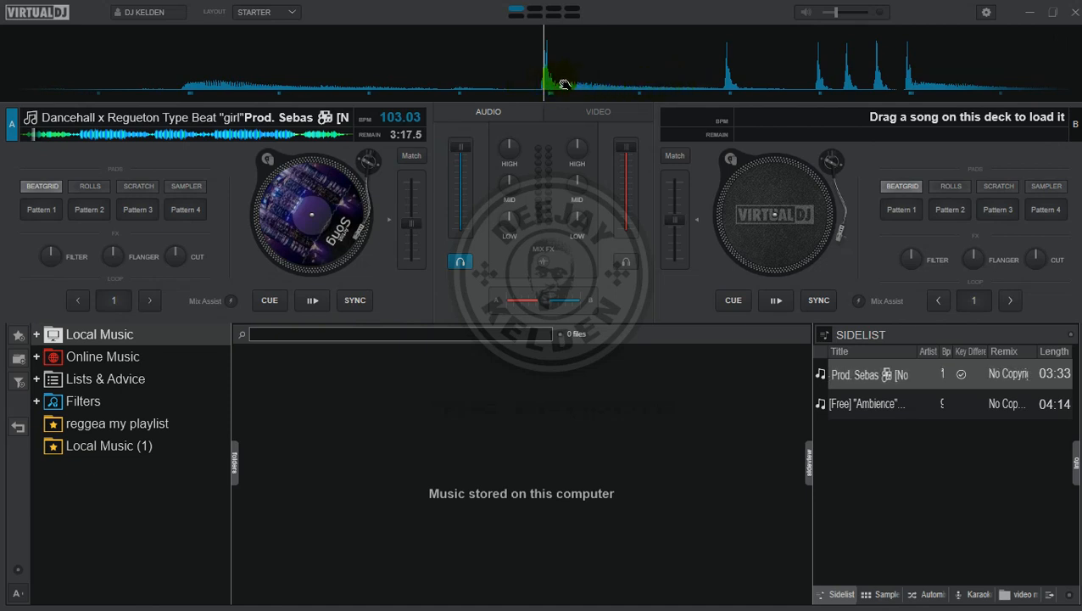
left_click_drag(551, 81, 549, 85)
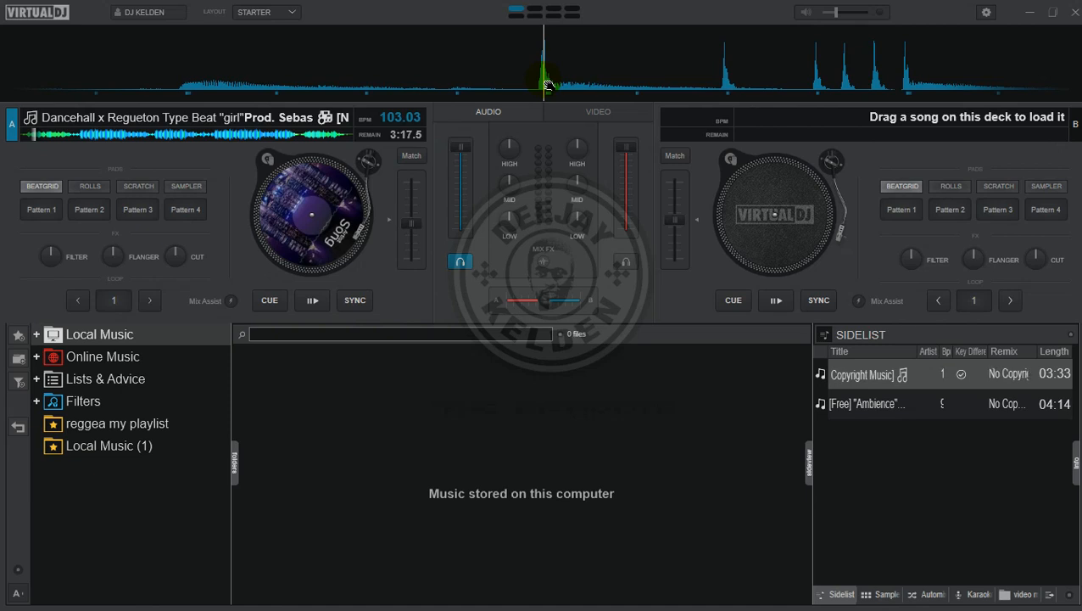
mouse_move(548, 85)
left_mouse_down()
mouse_move(694, 77)
mouse_move(568, 79)
mouse_move(606, 70)
left_mouse_up()
left_click(544, 36)
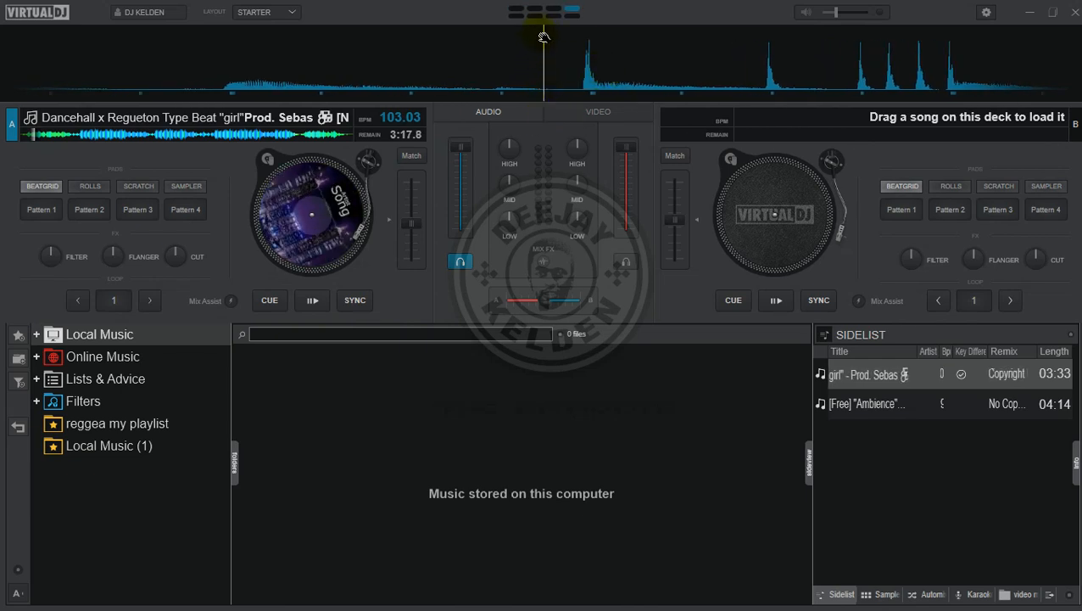
left_click(587, 70)
left_click_drag(586, 69, 545, 88)
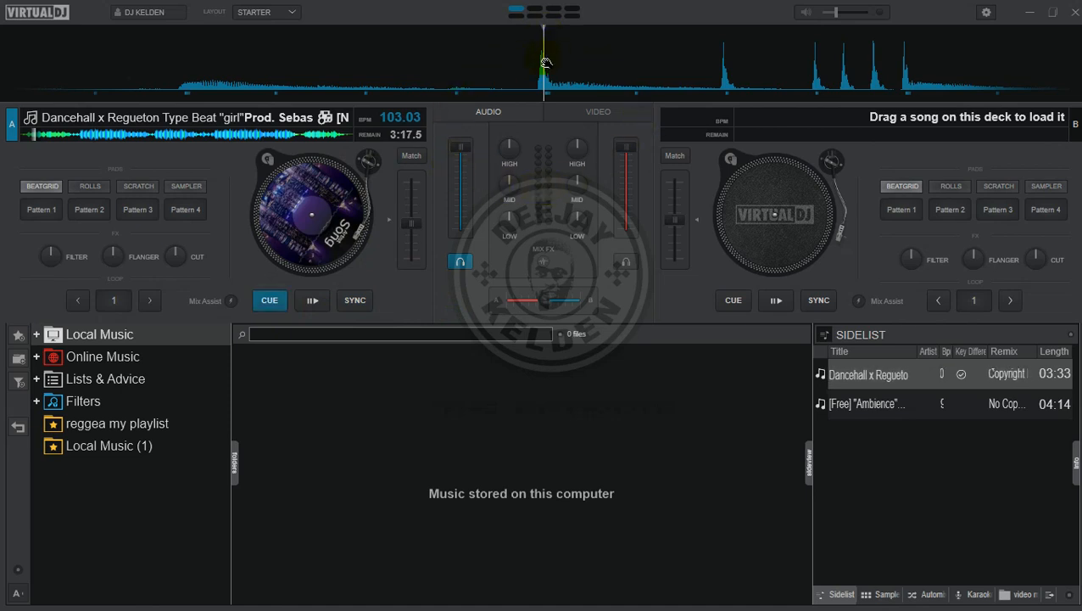
Step: Move deck A's track slightly past the cue marker and realign the marker with the playhead
left_click_drag(543, 66, 527, 49)
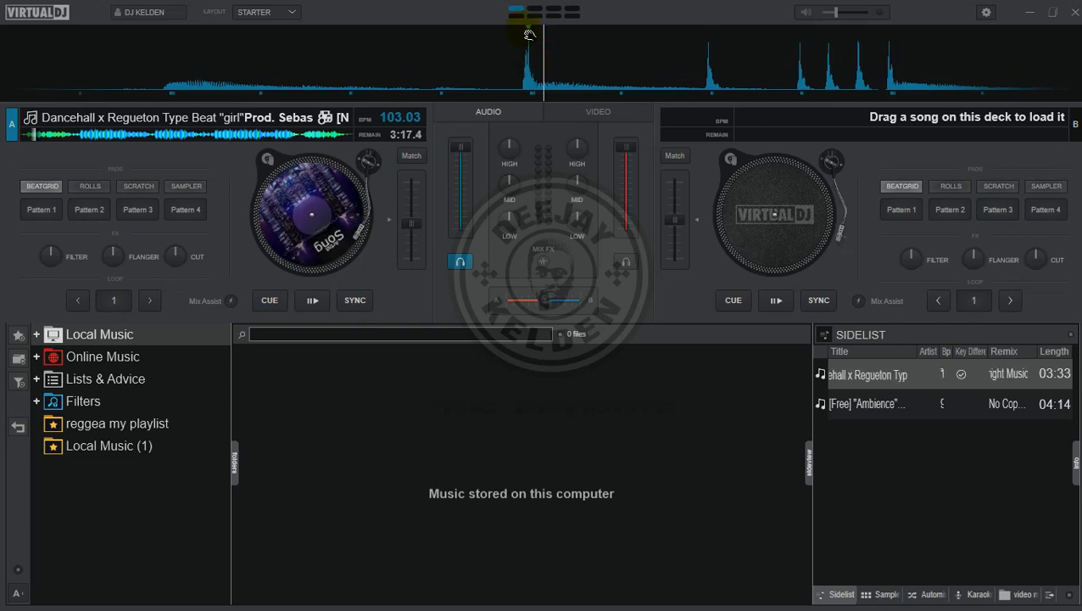
left_click(640, 85)
left_click_drag(643, 87, 657, 89)
left_click_drag(658, 87, 660, 88)
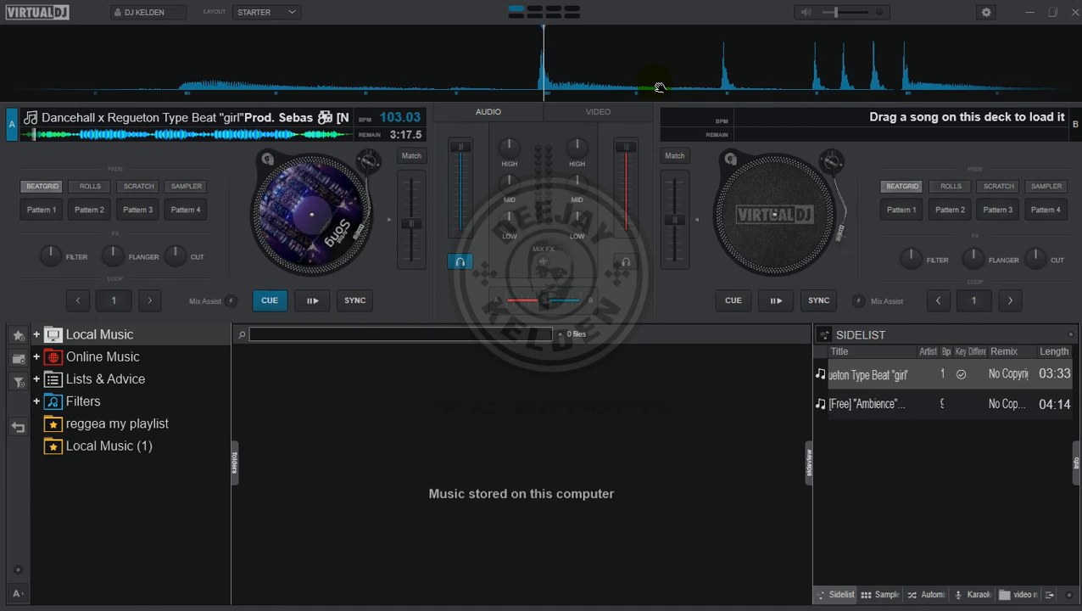
Step: Play deck A's track from the cue point several times, returning to the cue point after each playback
key("space")
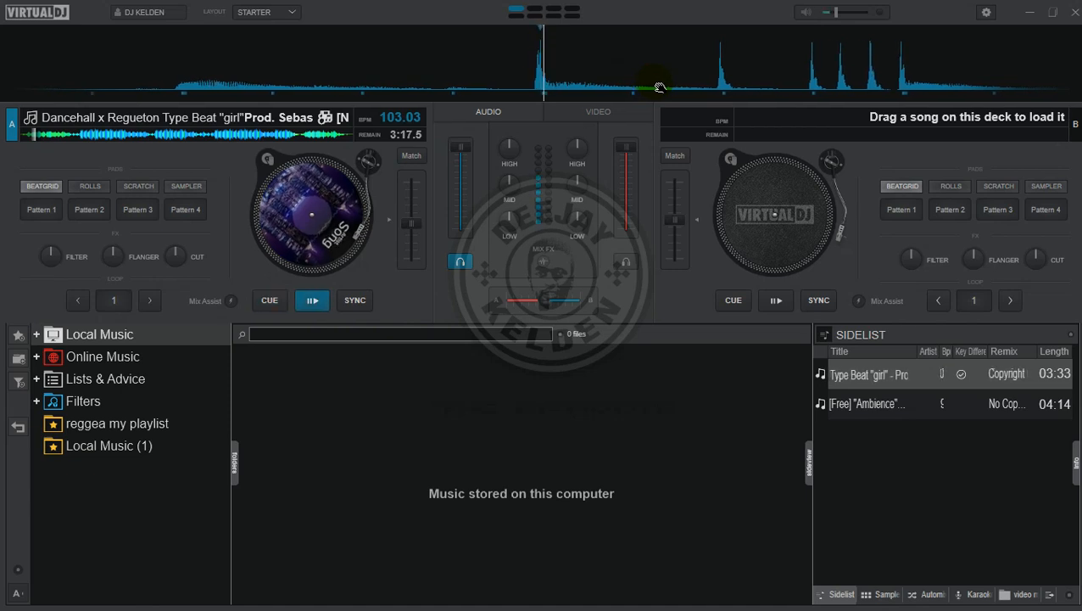
key("space")
key("space")
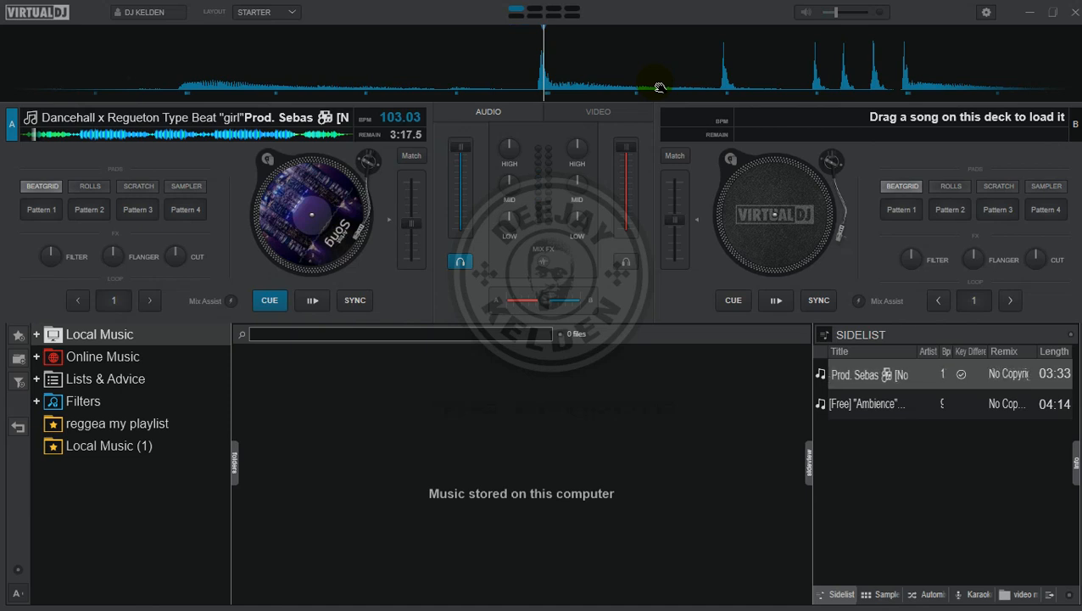
key("space")
key("space")
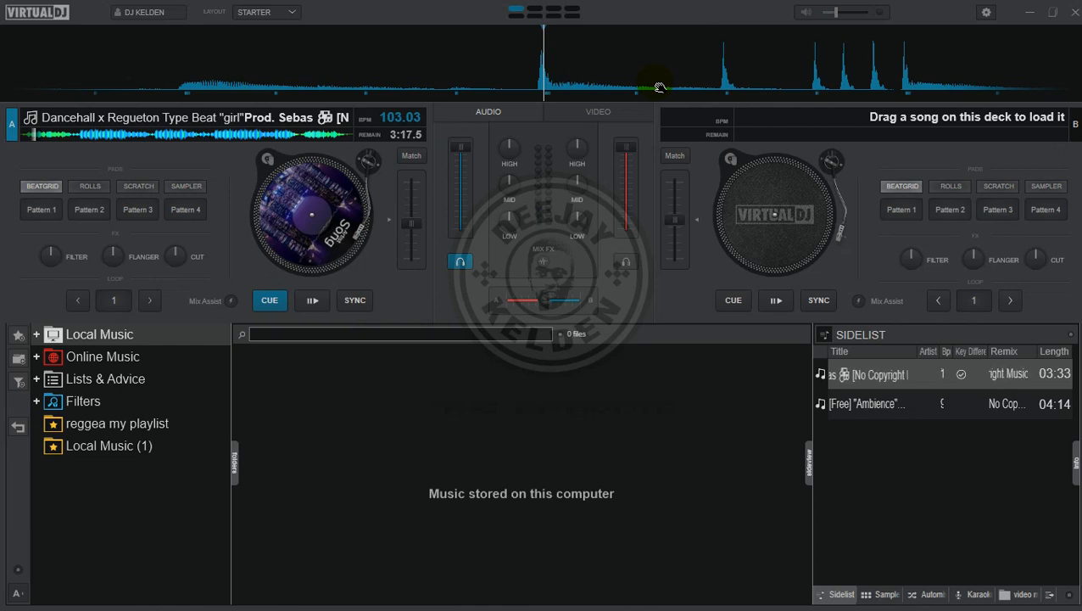
key("space")
key("space")
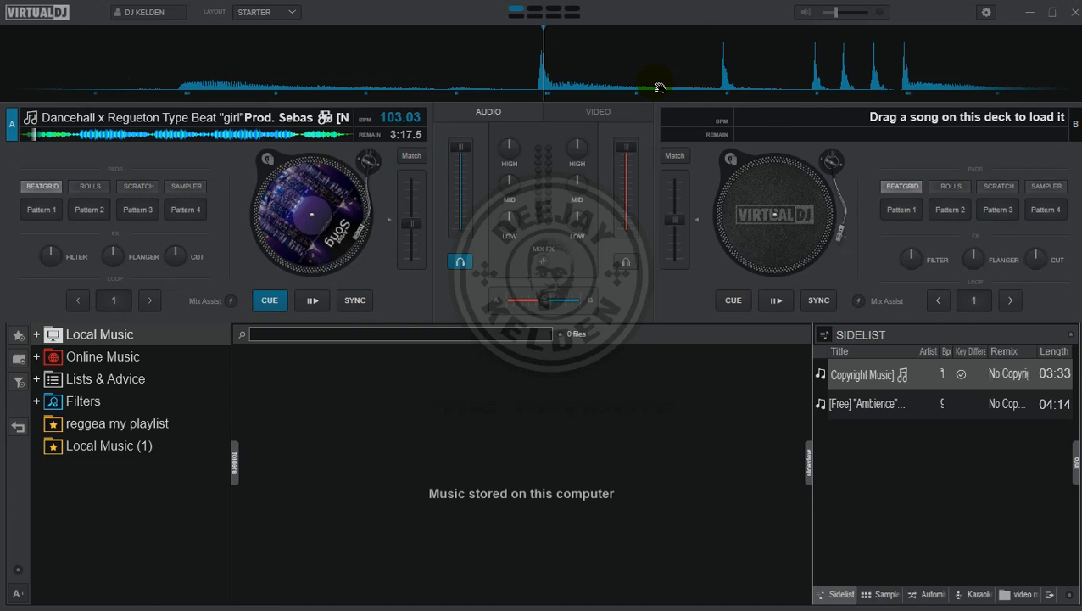
key("space")
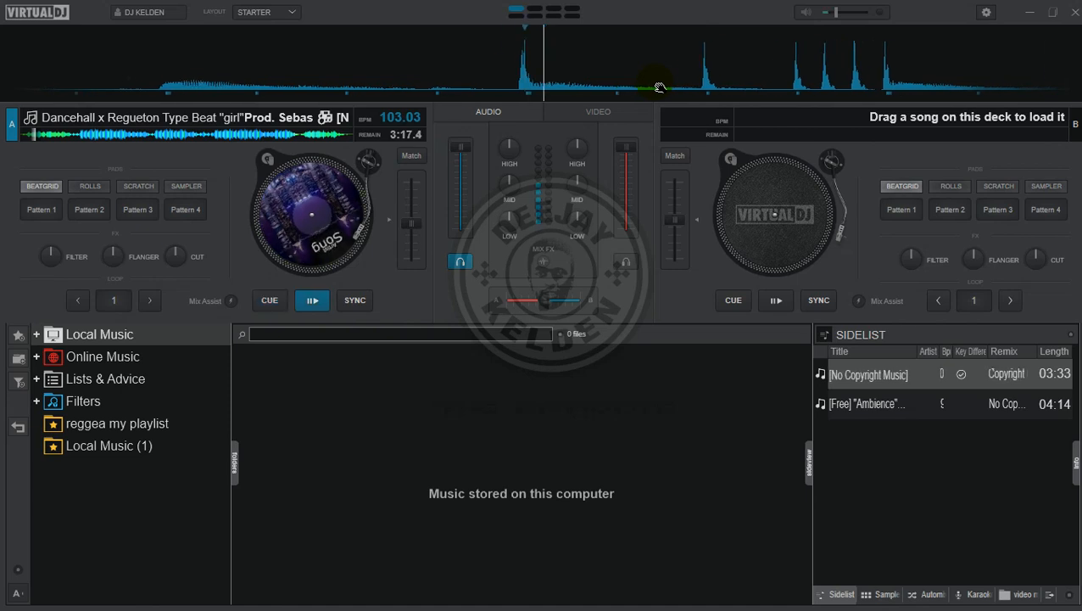
key("space")
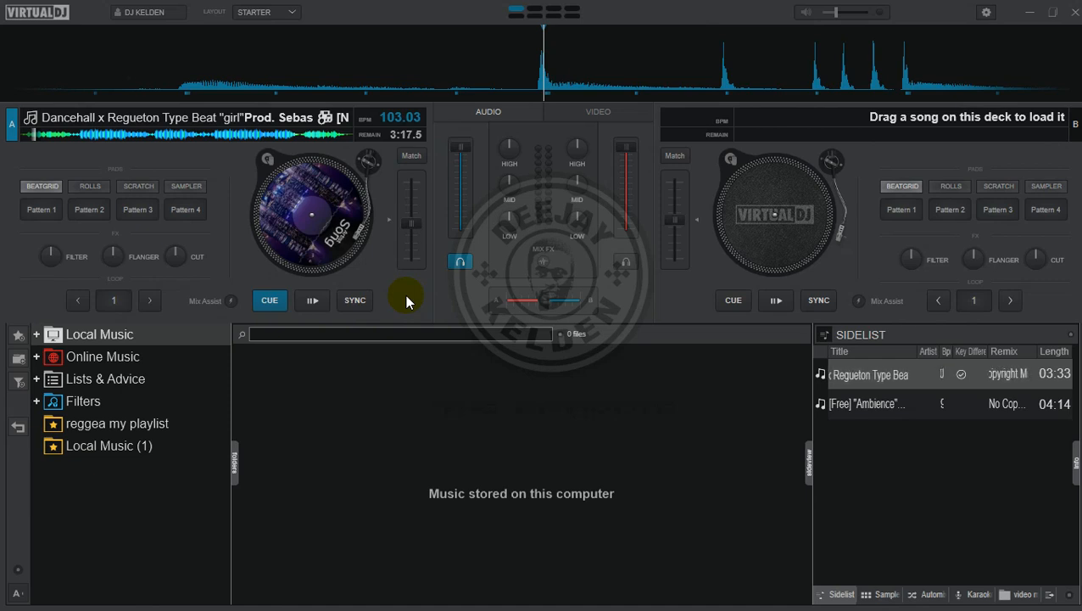
key("space")
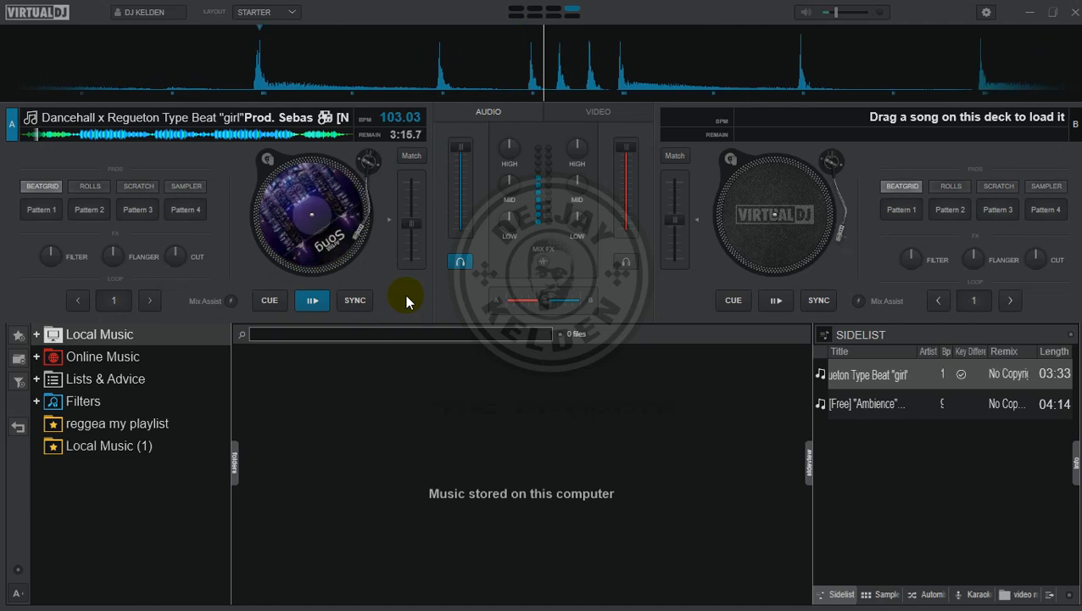
key("space")
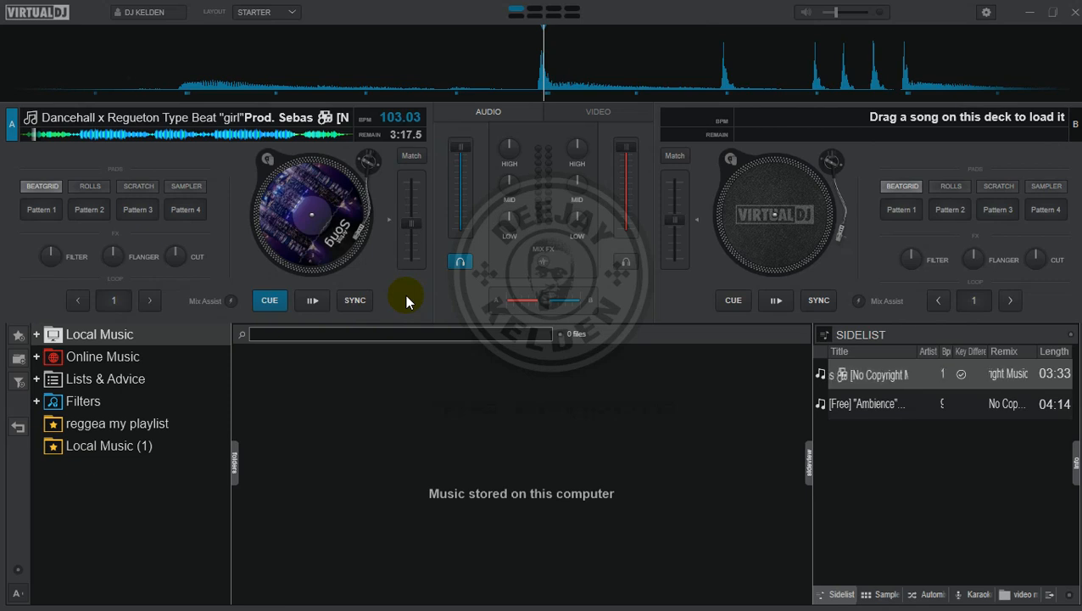
Step: Show the on-screen keyboard, shrink it and place it below the decks, with VirtualDJ enlarged and active behind it
left_click(1050, 16)
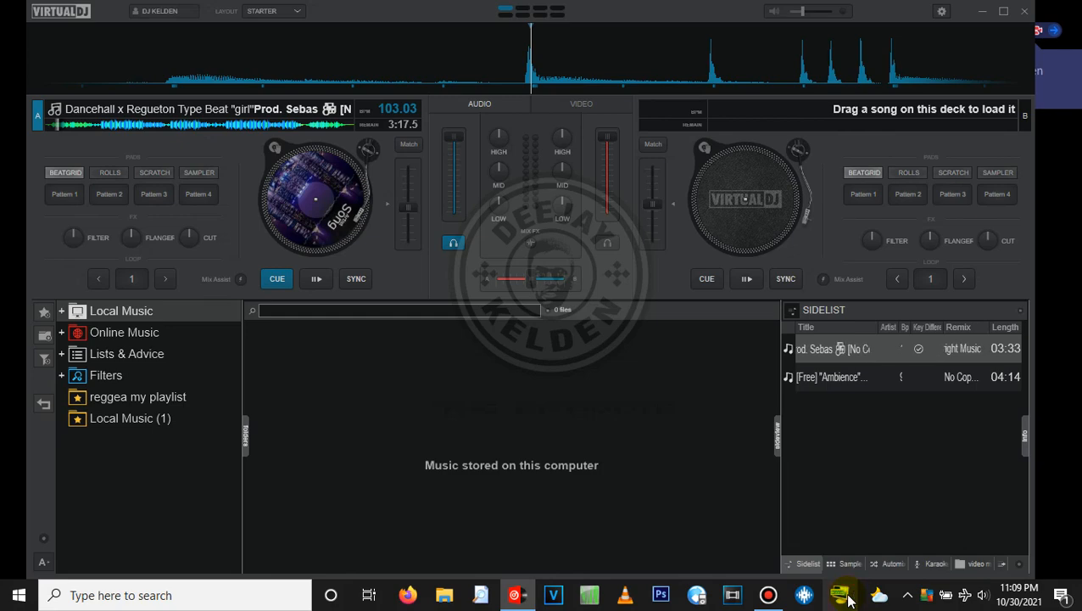
left_click(849, 598)
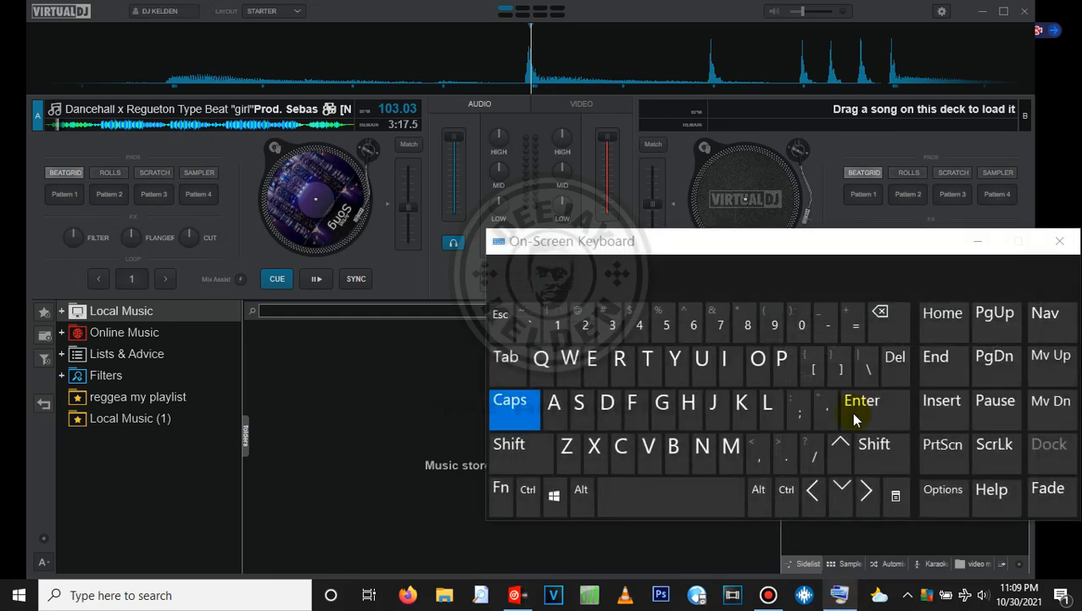
left_click_drag(906, 244, 713, 254)
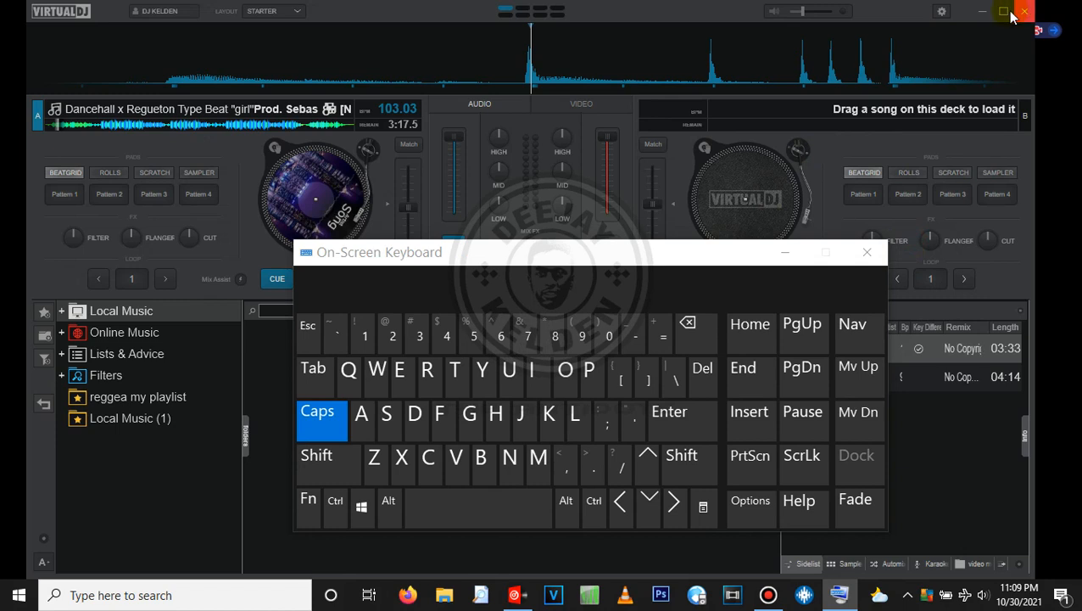
left_click(1003, 12)
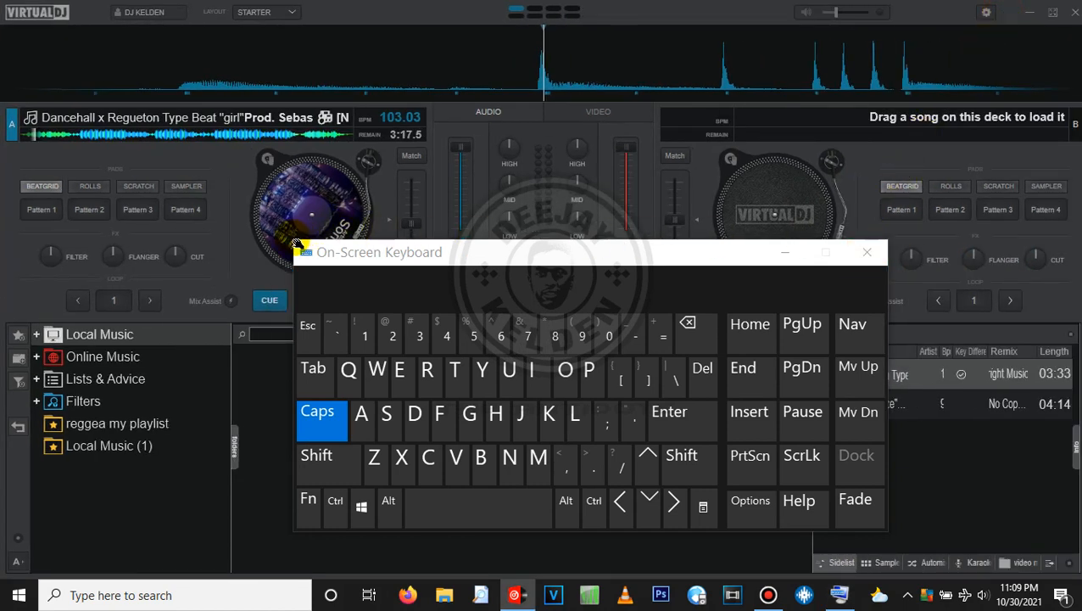
left_click_drag(289, 244, 368, 326)
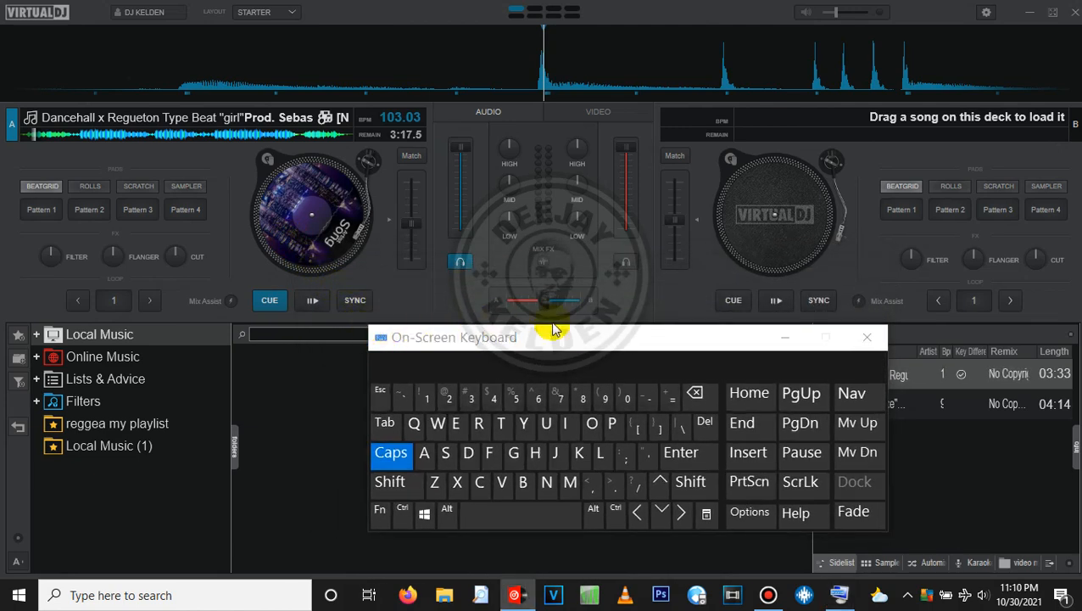
left_click_drag(591, 350, 475, 382)
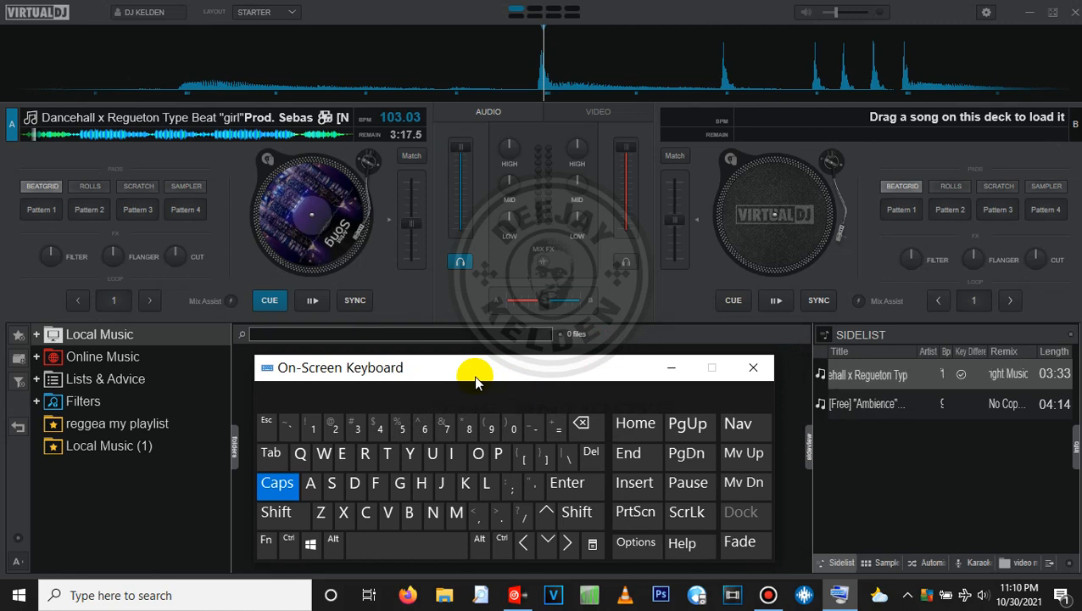
left_click(660, 301)
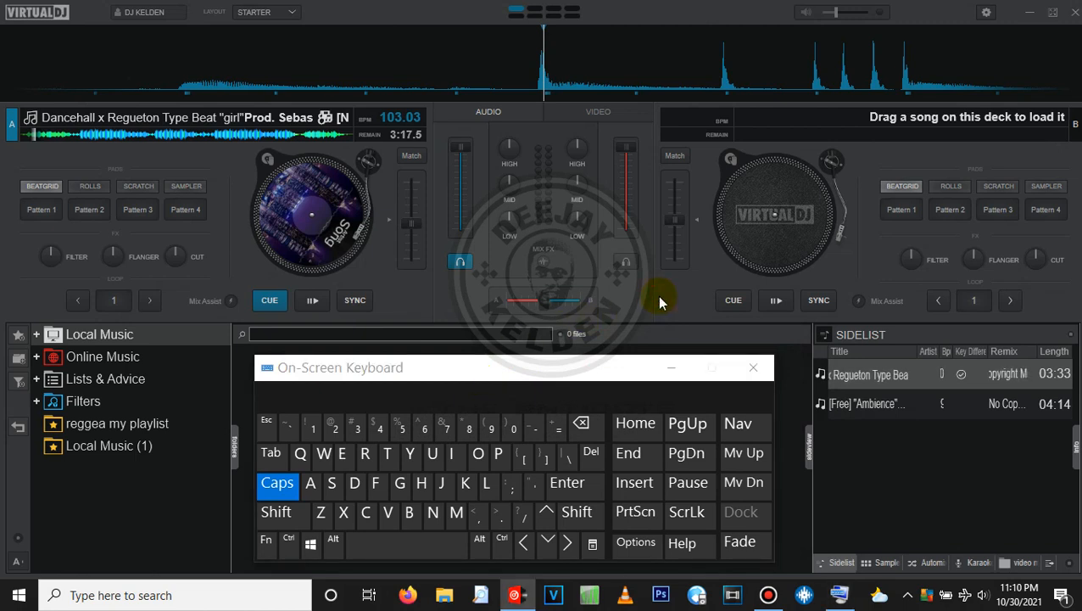
Step: Audition deck A's cue point repeatedly, including with the on-screen keyboard's cue shortcut, returning to the cue point each time
key("space")
key("space")
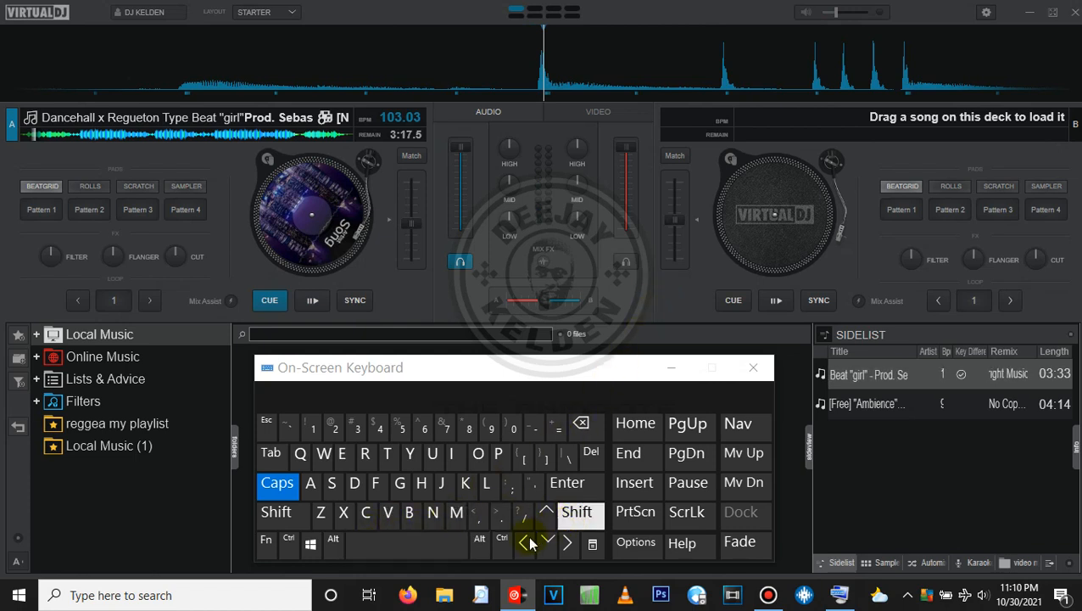
left_click(365, 518)
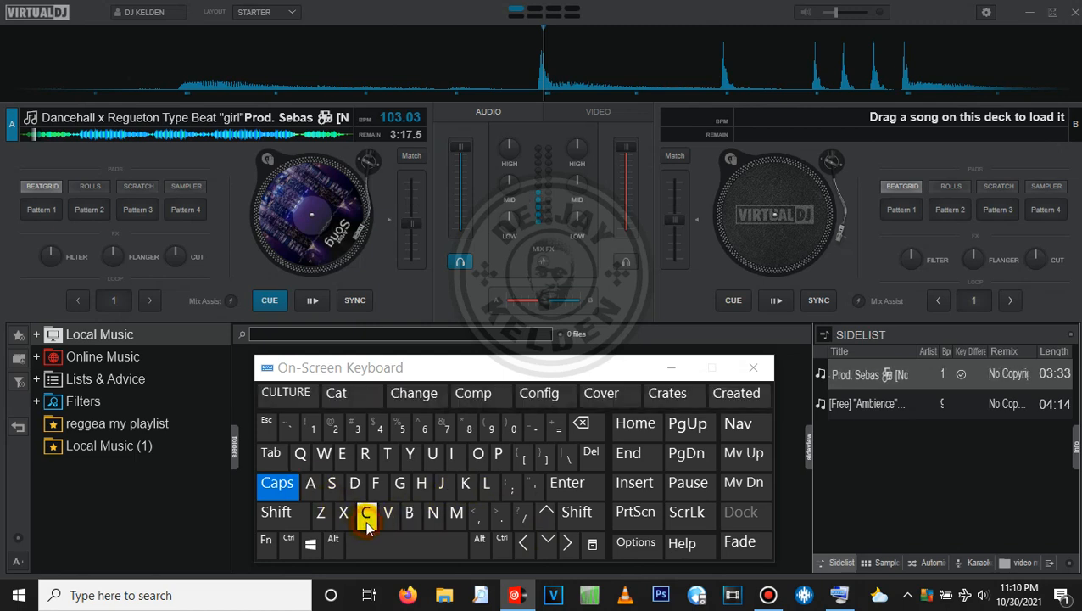
left_click(366, 522)
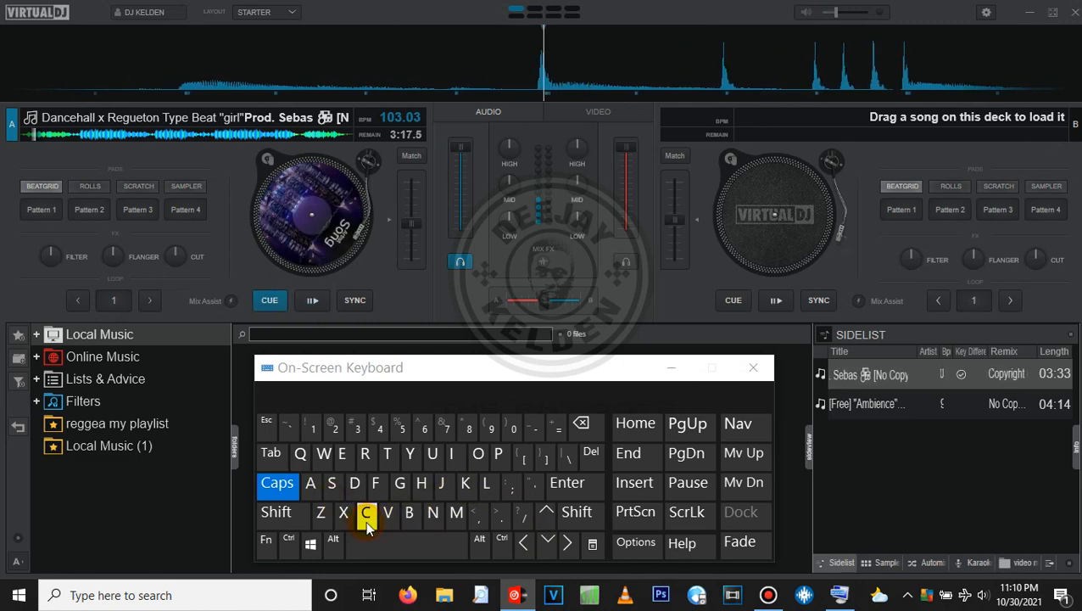
left_click(366, 523)
left_click(365, 520)
left_click(365, 520)
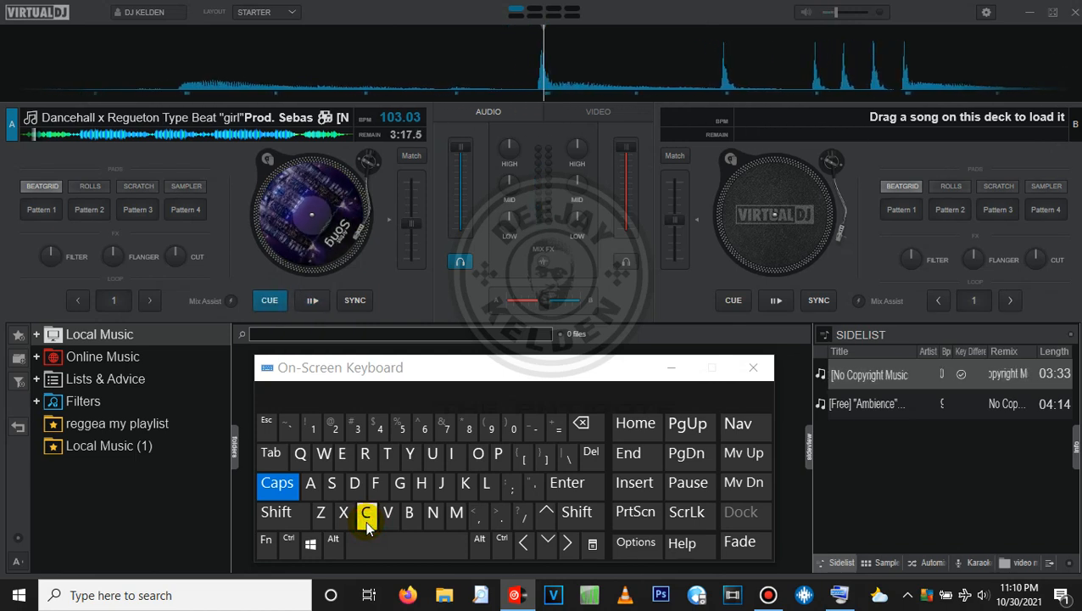
left_click(366, 520)
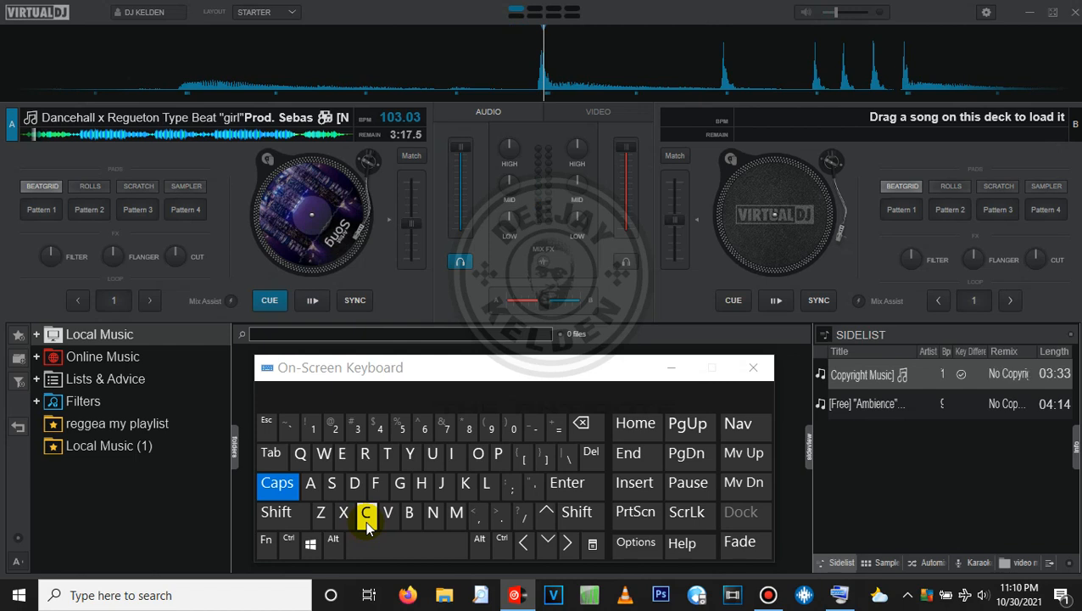
left_click(366, 520)
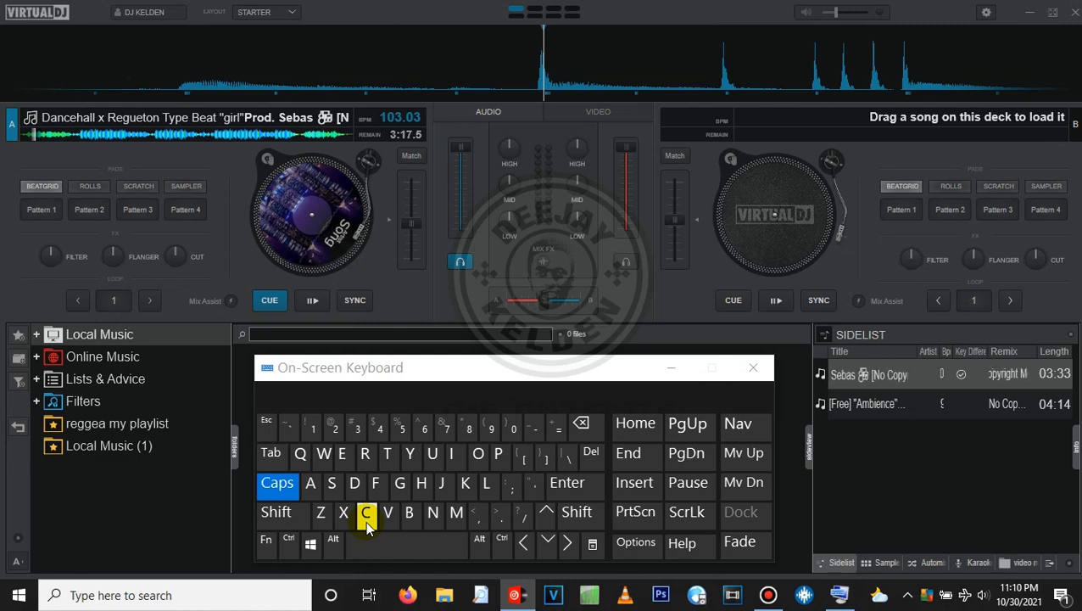
left_click(365, 520)
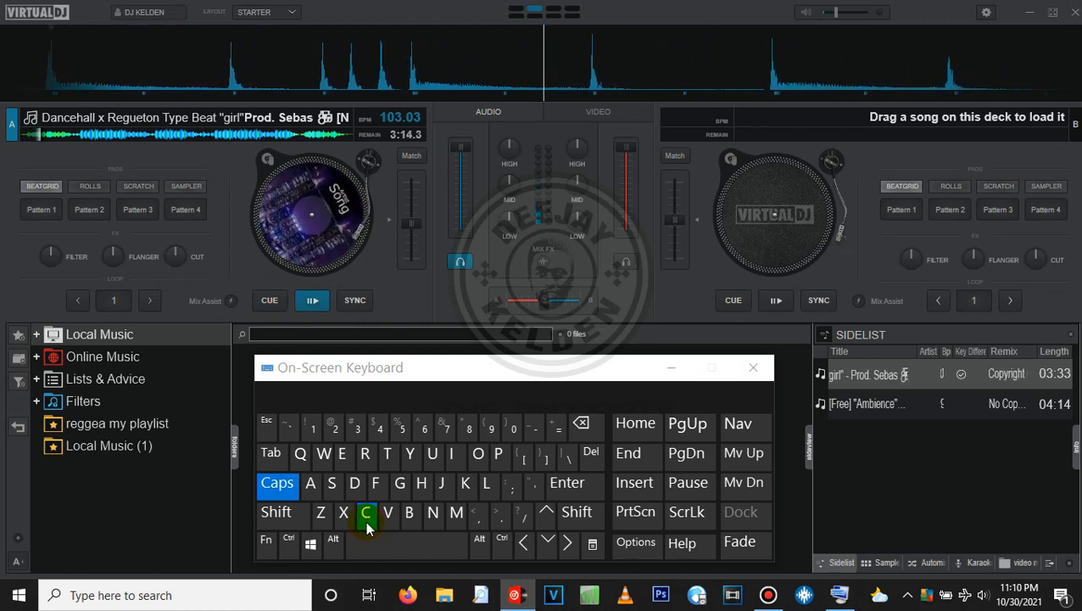
left_click(365, 520)
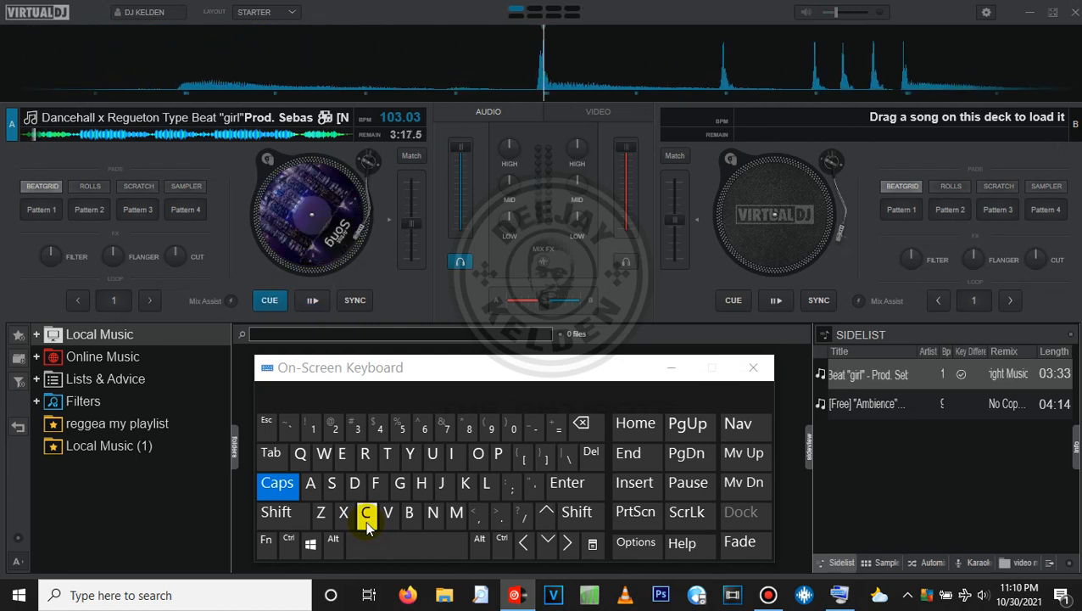
Step: Play, pause and re-cue deck A's track several times with the on-screen keyboard's shortcuts, and minimize the keyboard
left_click(407, 546)
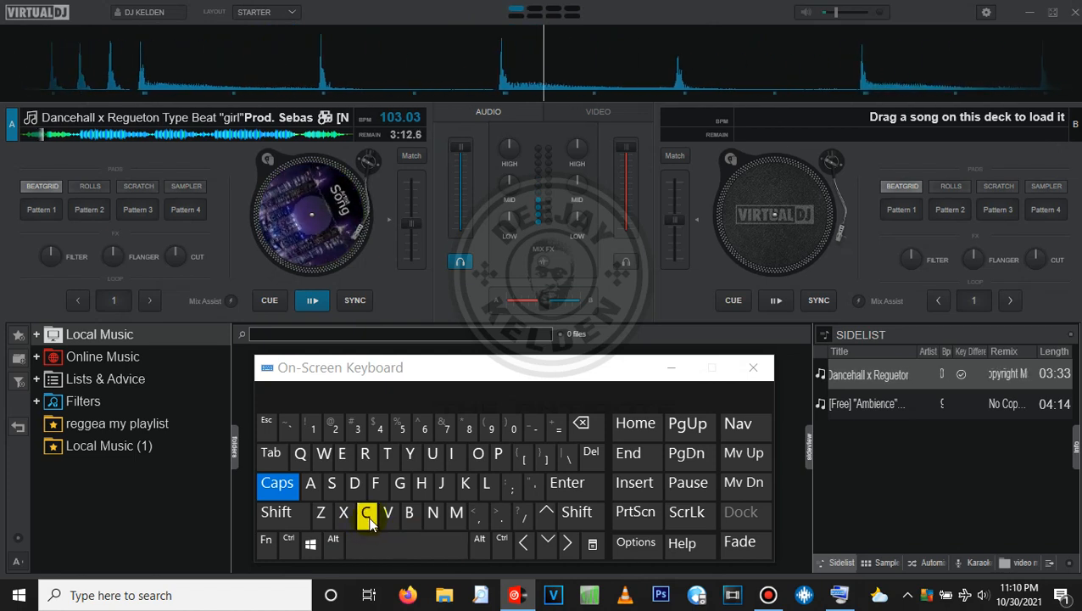
left_click(370, 520)
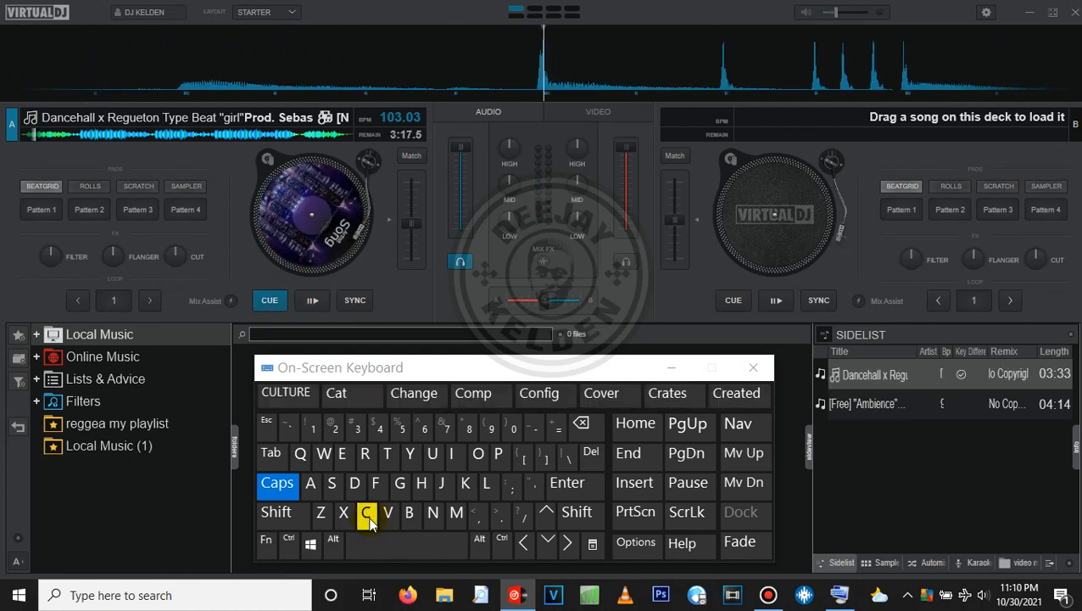
left_click(398, 546)
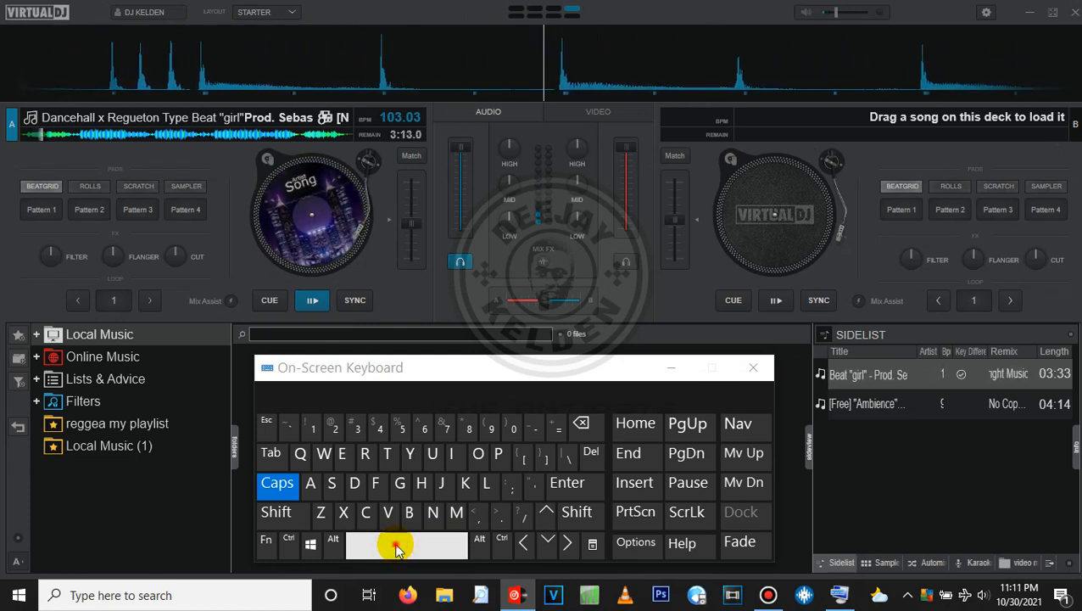
left_click(397, 547)
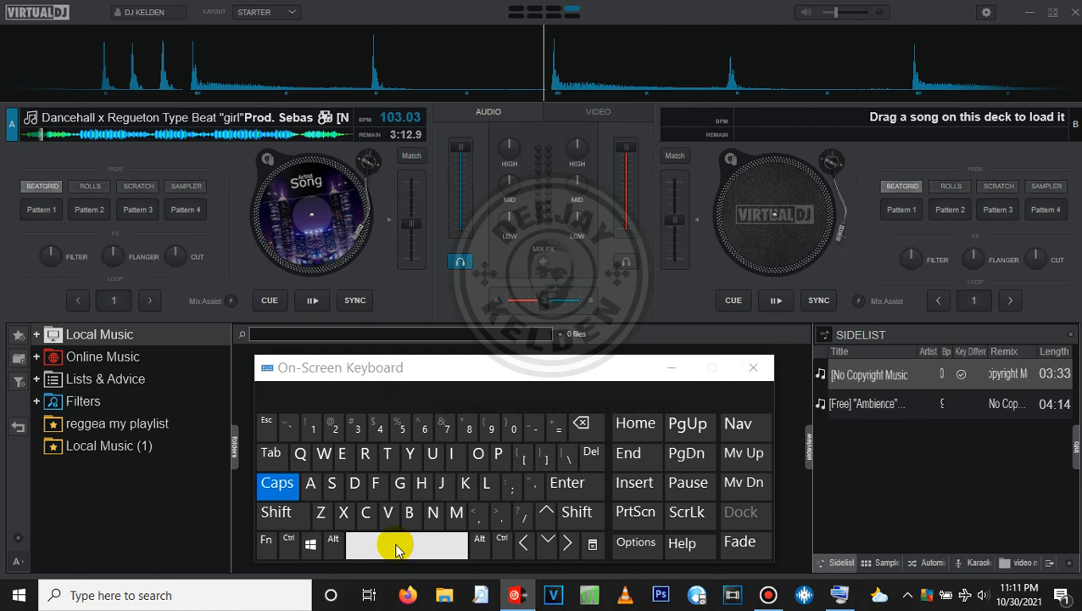
left_click(399, 548)
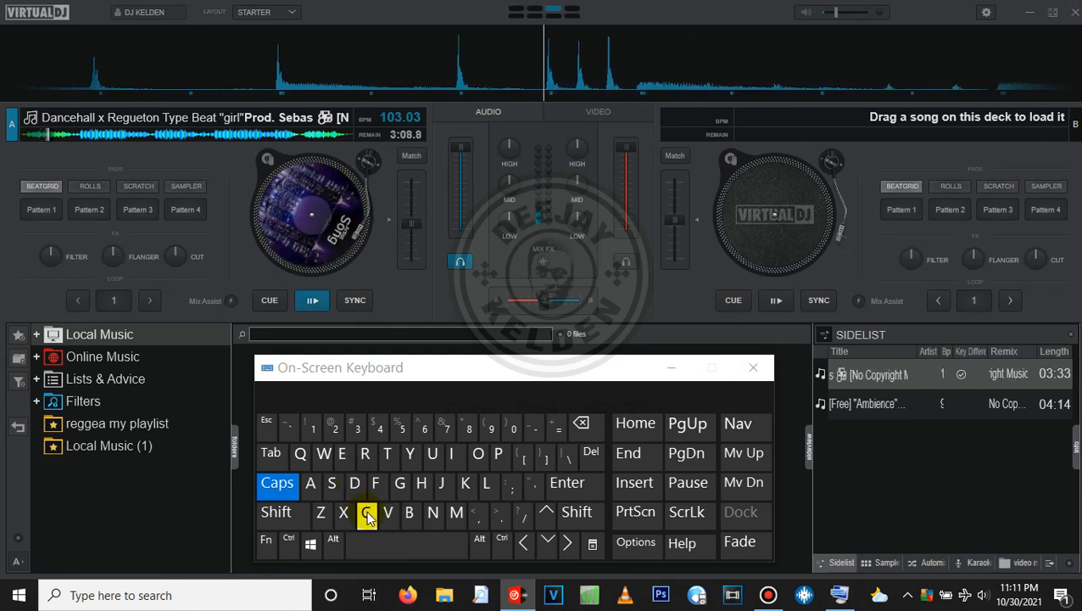
left_click(366, 516)
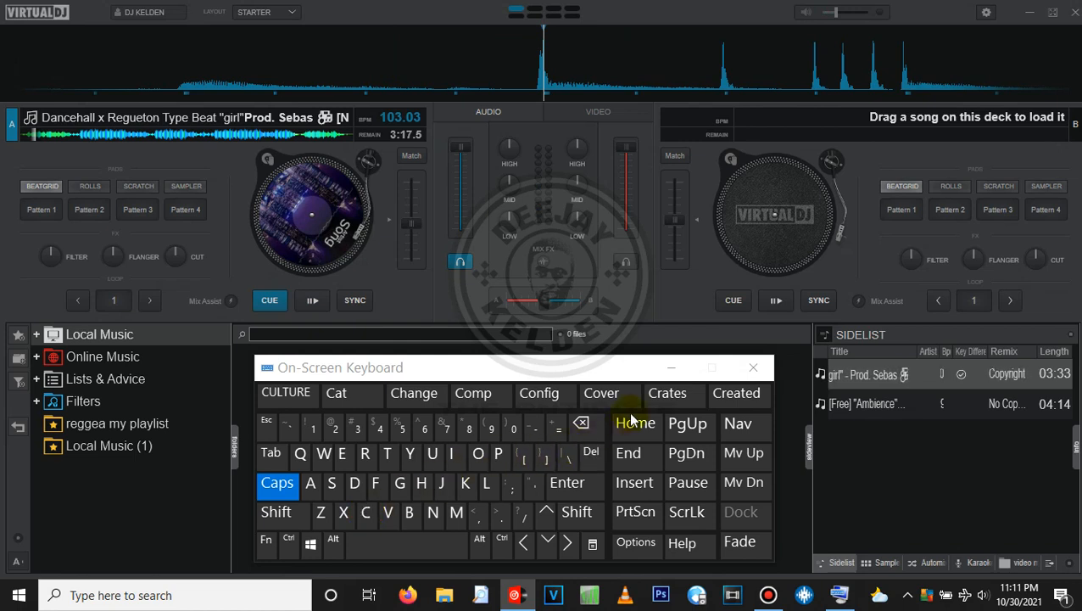
left_click(671, 370)
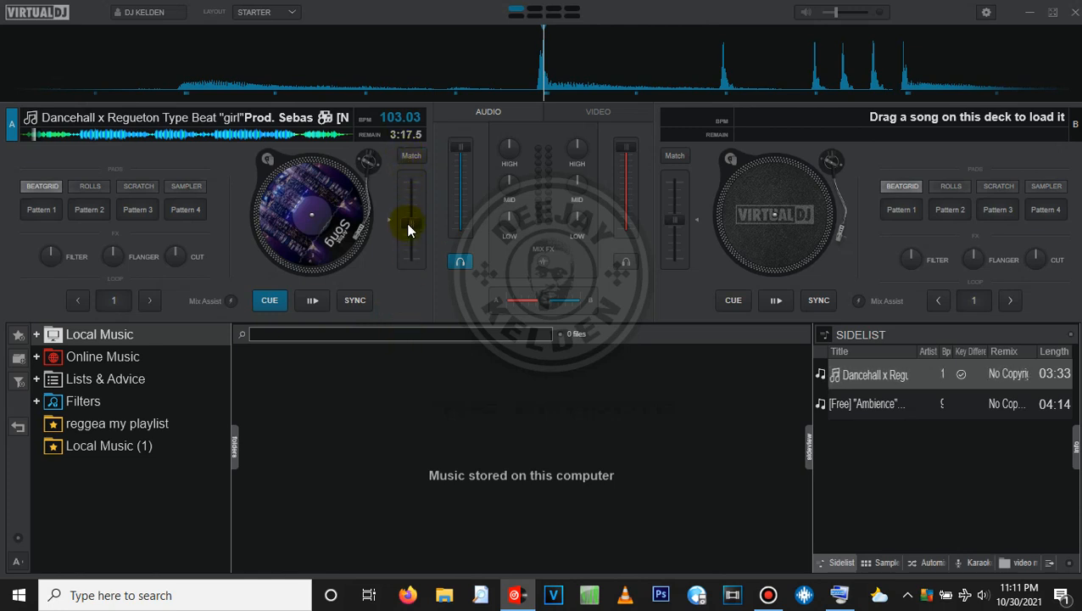
Step: Load the "Dancehall x Regueton Type Beat" track from the sidelist onto deck B
mouse_move(409, 227)
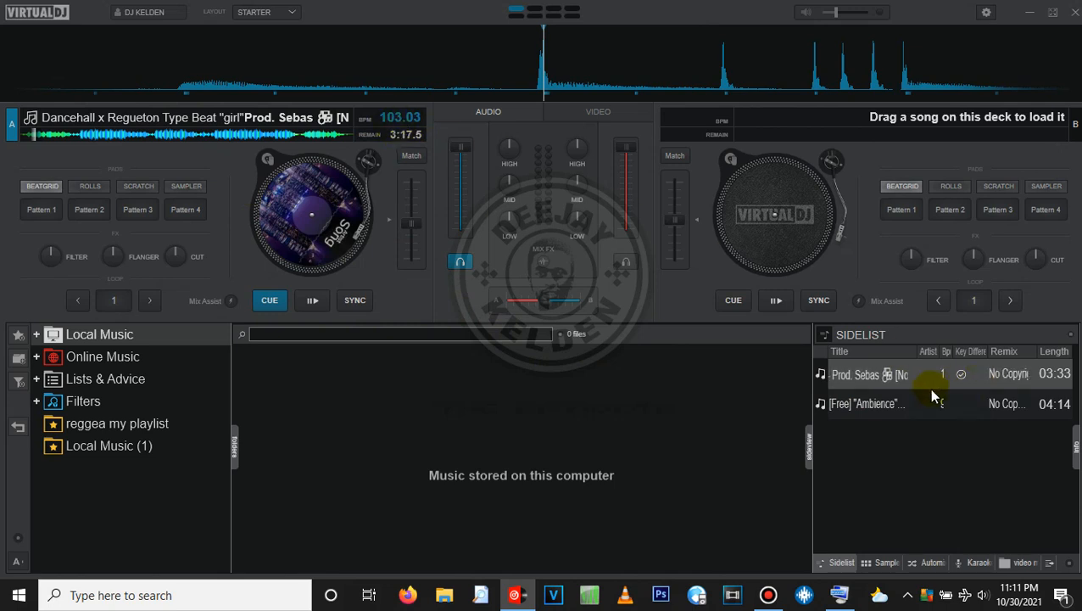
left_click_drag(925, 387, 770, 231)
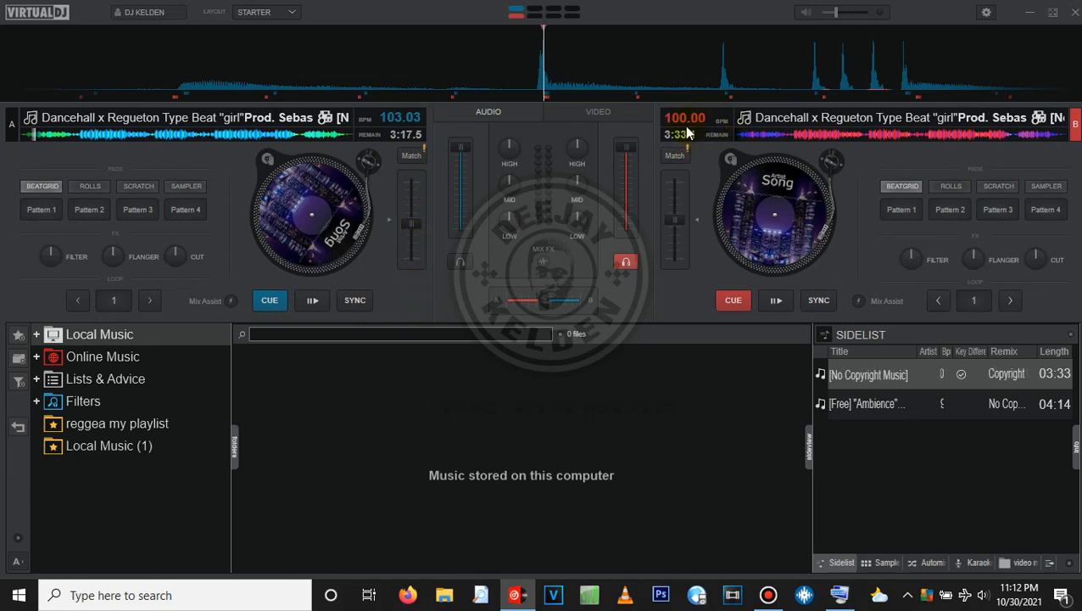
mouse_move(687, 132)
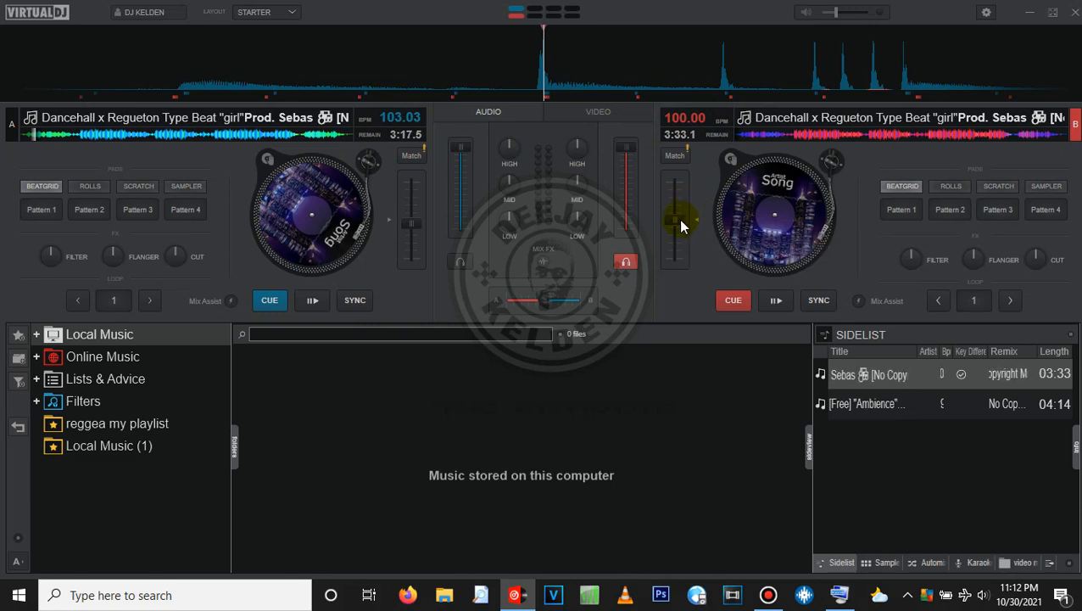
Step: Adjust deck B's pitch manually up and down to approach deck A's tempo, leaving it at 103.70 BPM
scroll(677, 221, "down", 5)
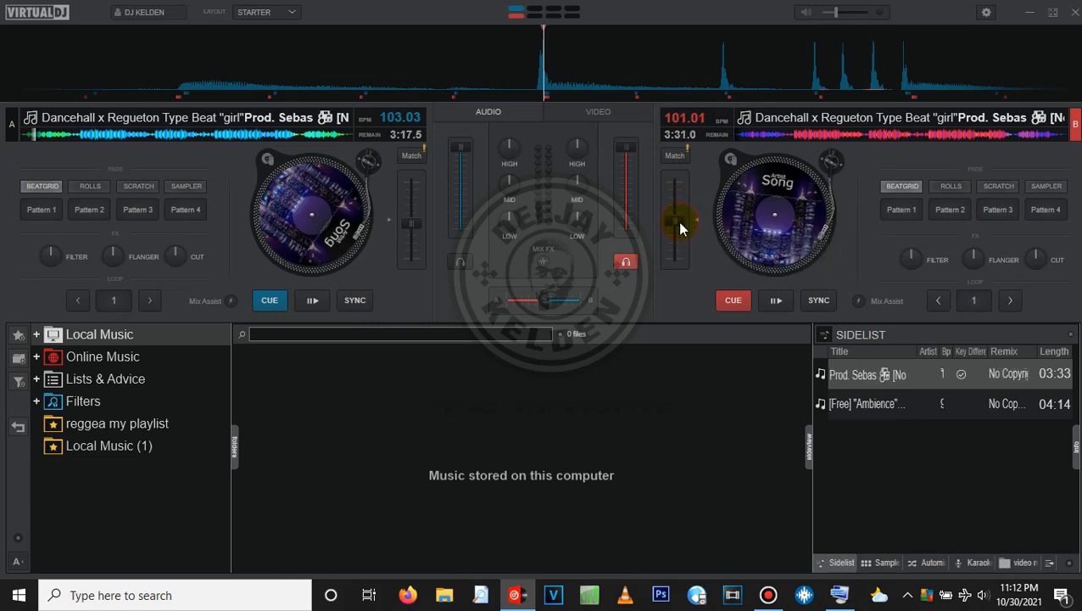
scroll(679, 225, "down", 6)
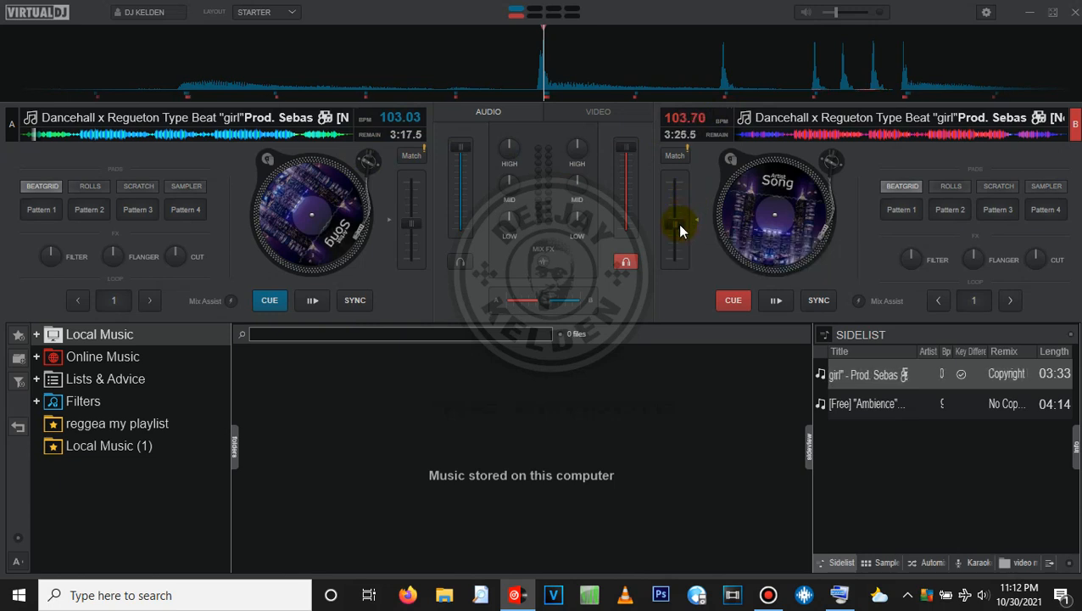
scroll(679, 224, "down", 2)
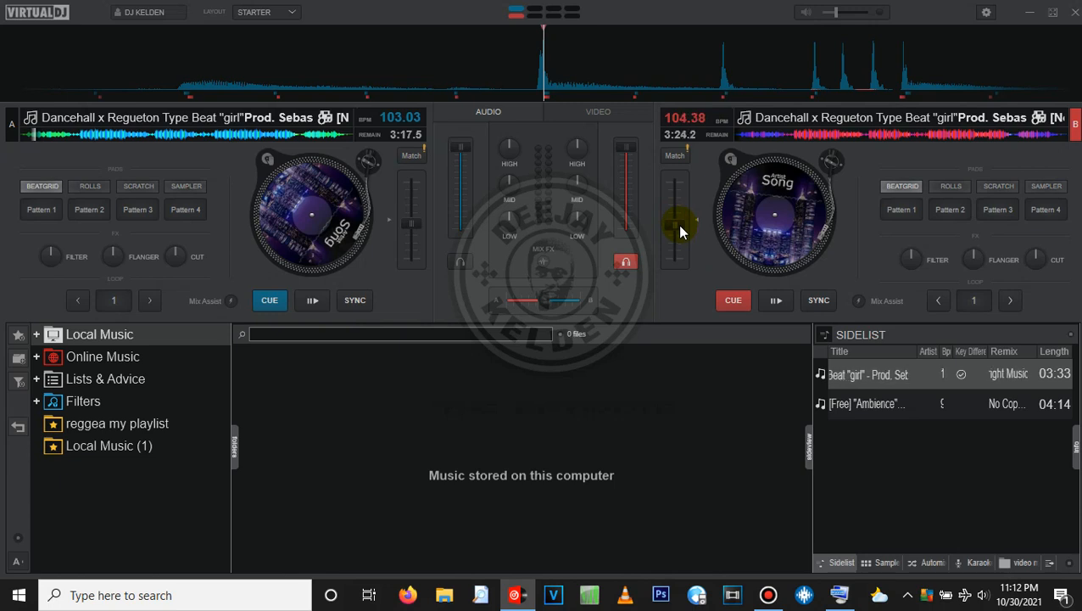
scroll(677, 222, "up", 8)
scroll(677, 221, "down", 2)
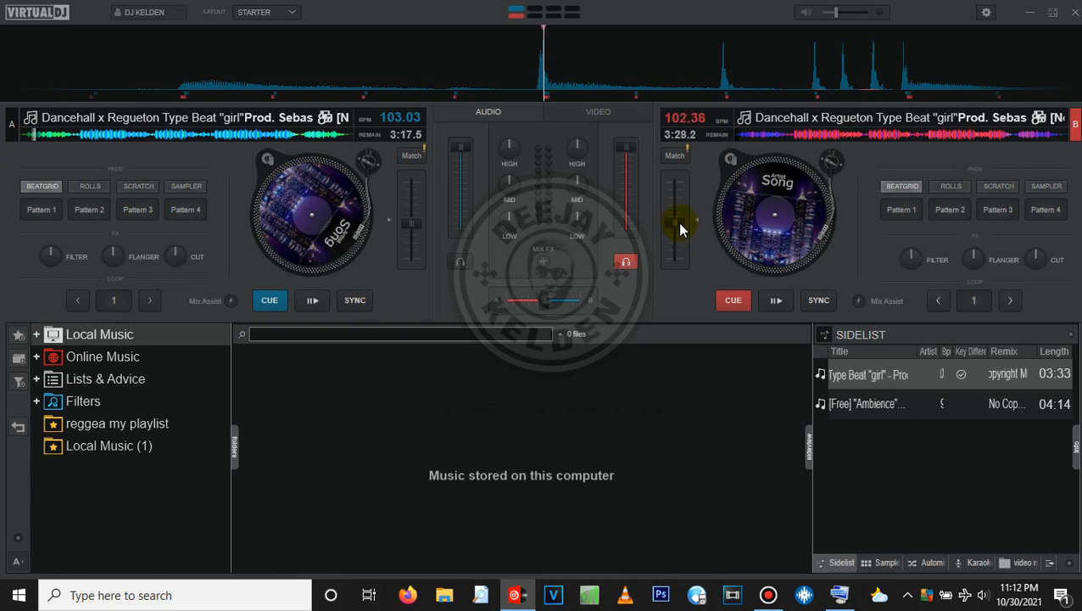
scroll(677, 222, "down", 4)
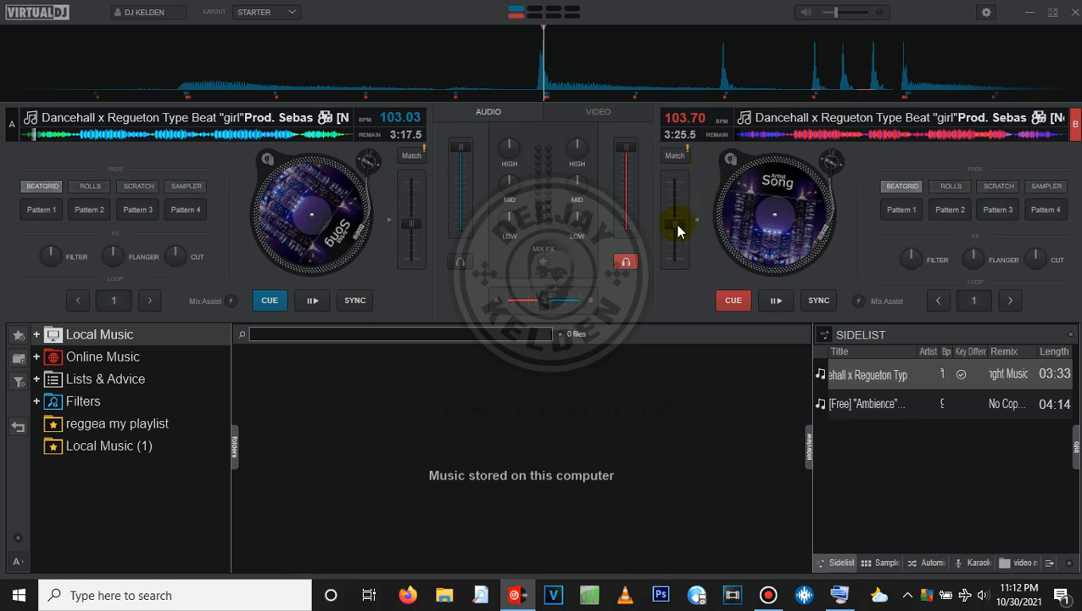
left_click_drag(678, 225, 678, 225)
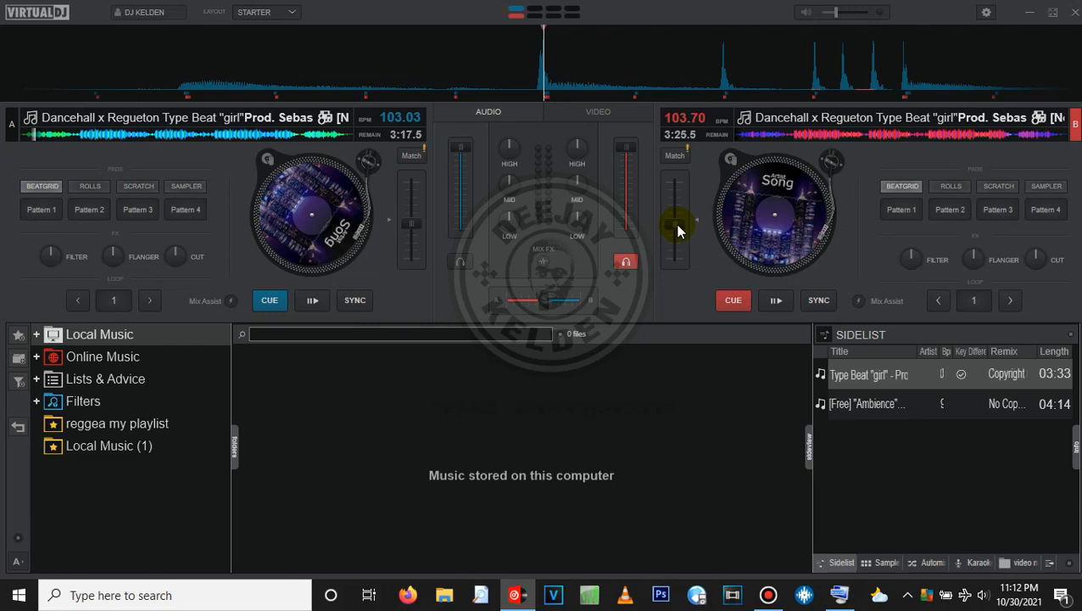
Step: Sync deck B to deck A's tempo and nudge deck A's platter slightly
left_click(820, 301)
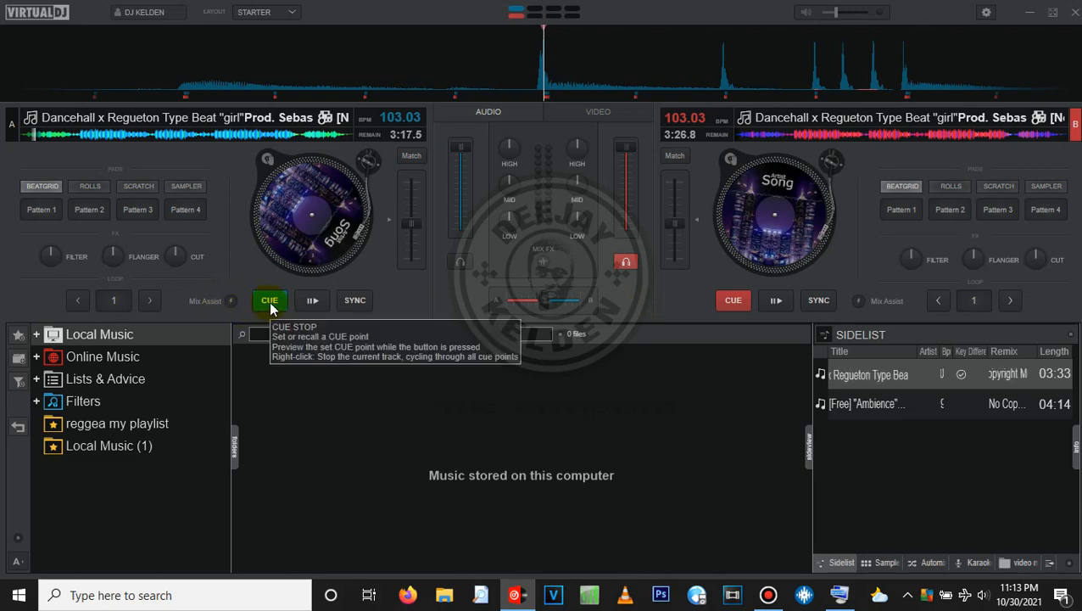
mouse_move(287, 234)
left_mouse_down()
mouse_move(300, 210)
mouse_move(295, 225)
mouse_move(310, 241)
mouse_move(281, 228)
left_mouse_up()
left_click(290, 218)
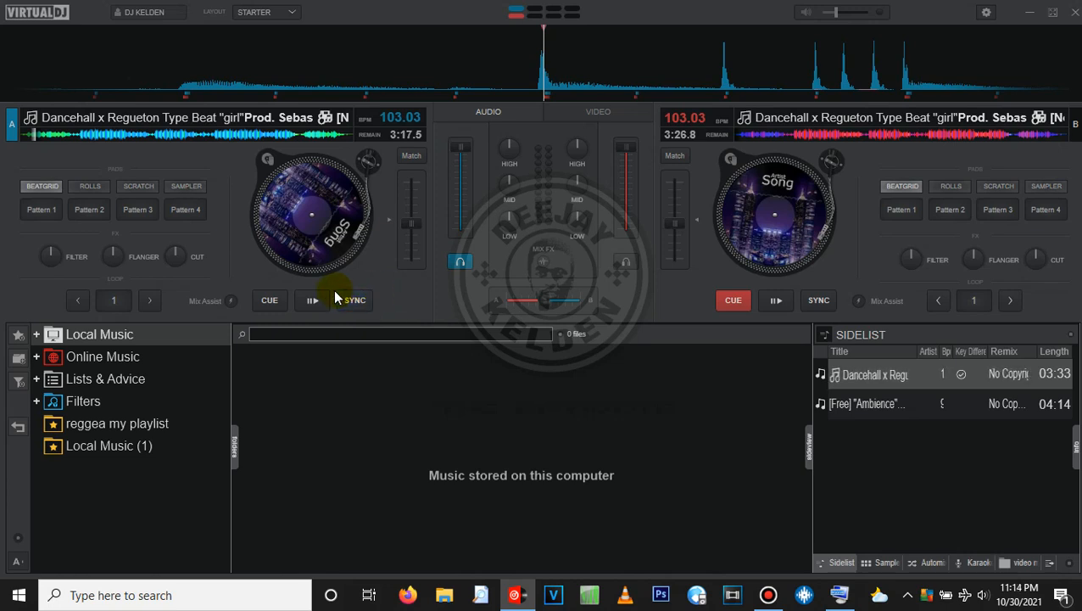
Step: Switch deck A's pads to Rolls and back to Beatgrid
left_click(53, 187)
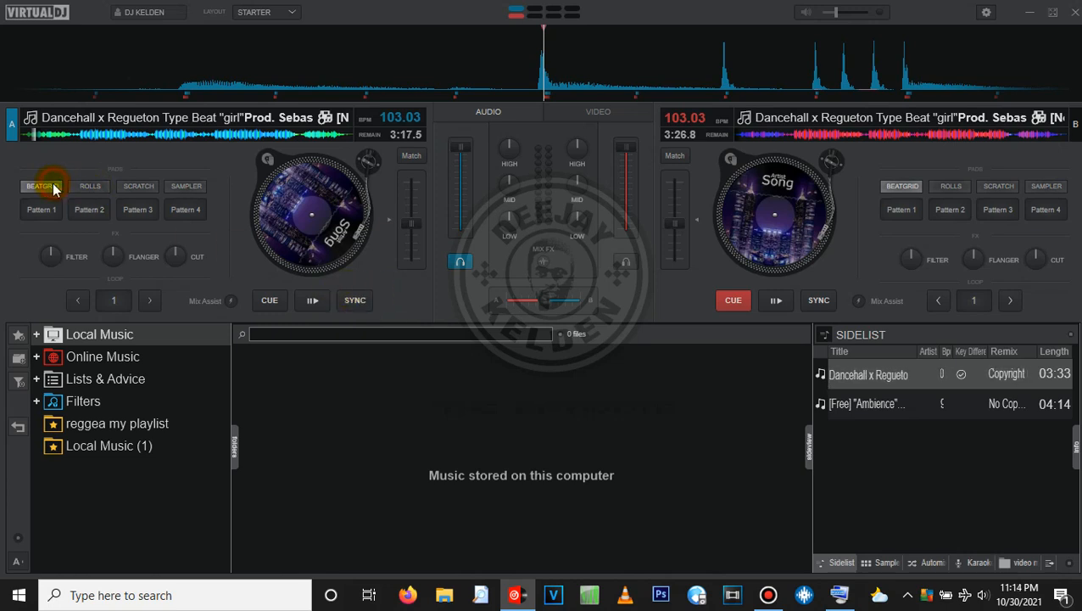
left_click(89, 188)
left_click(40, 190)
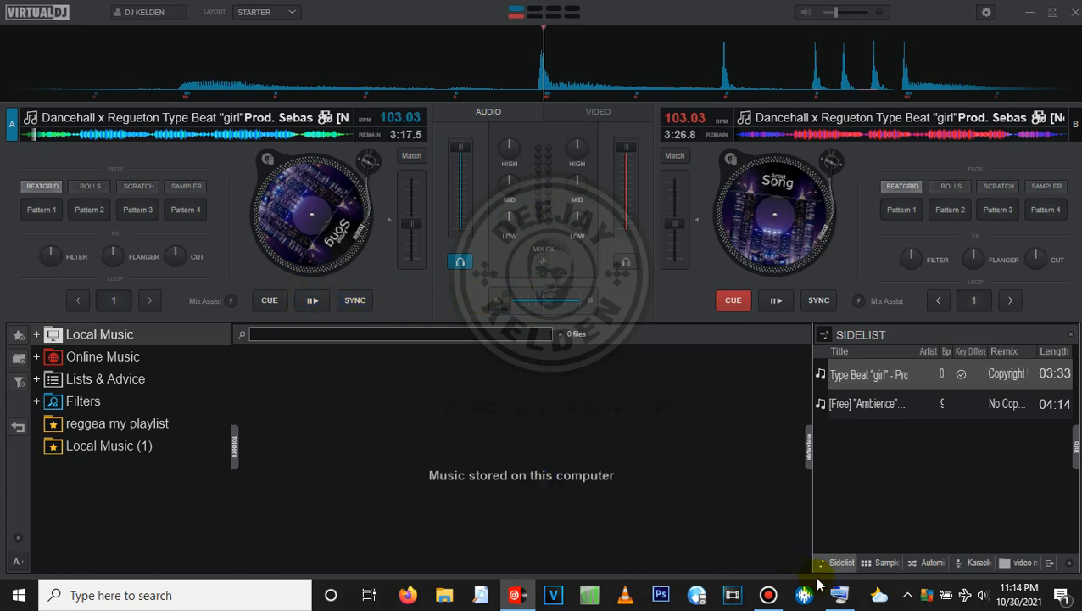
Step: Restore the on-screen keyboard and play deck A's track with Beatgrid Pattern 1, pausing, resuming and returning to the cue point
left_click(839, 596)
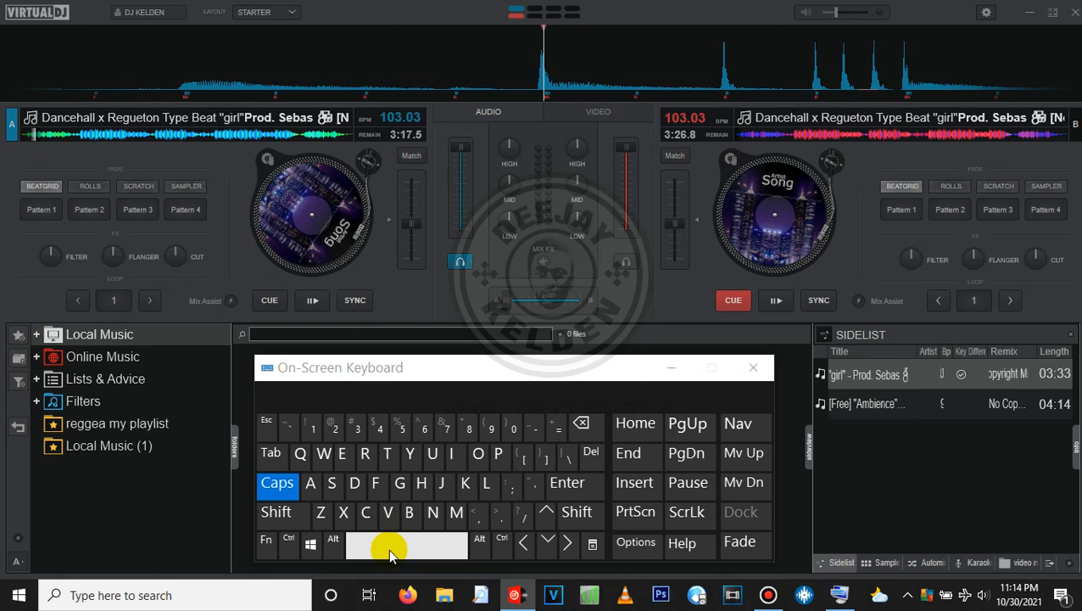
left_click(388, 548)
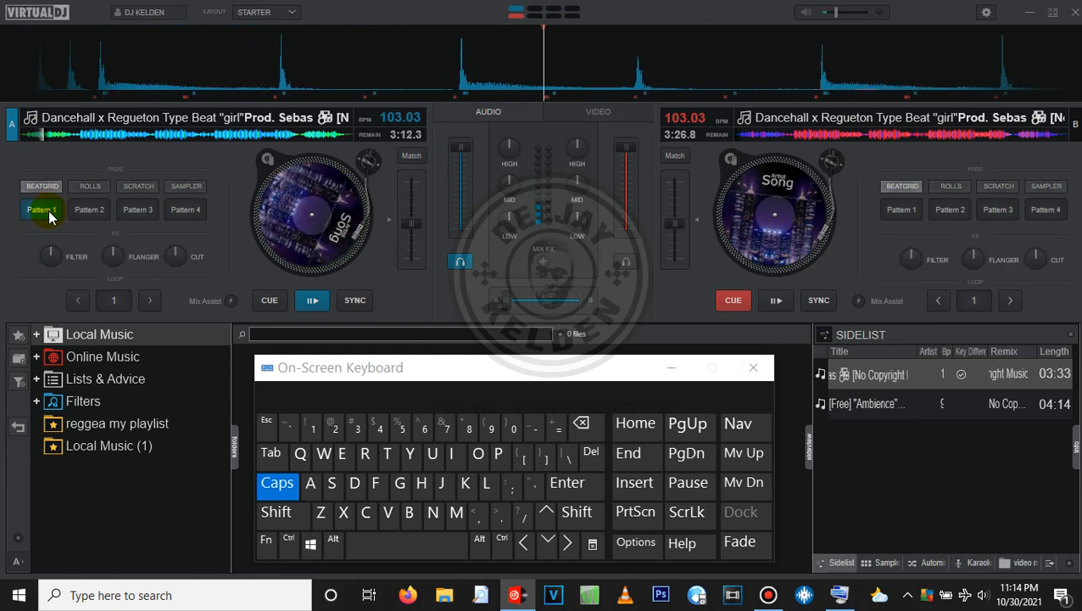
left_click(429, 543)
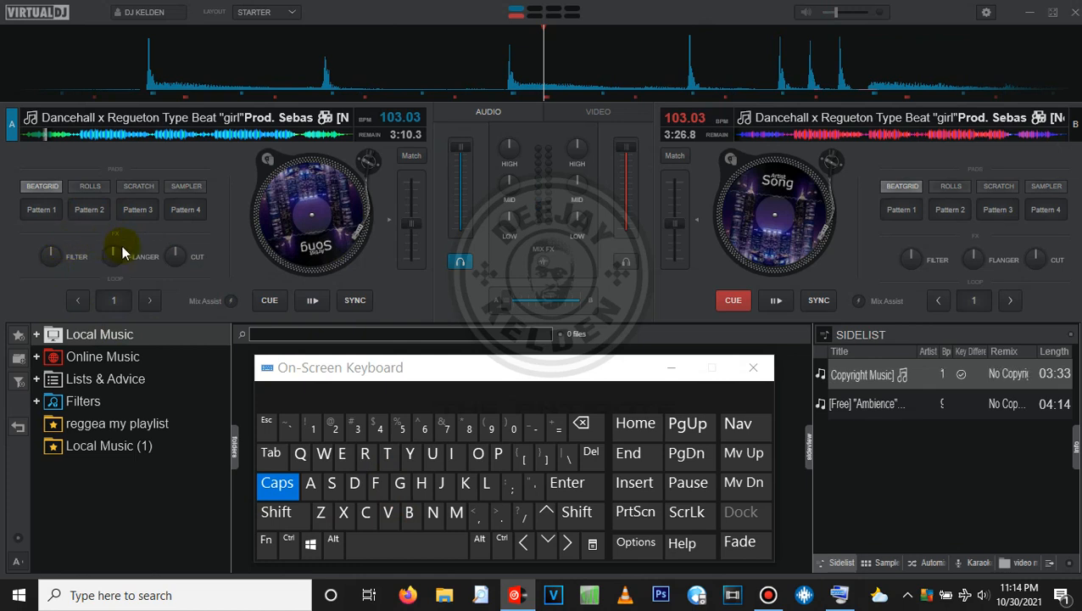
left_click(384, 552)
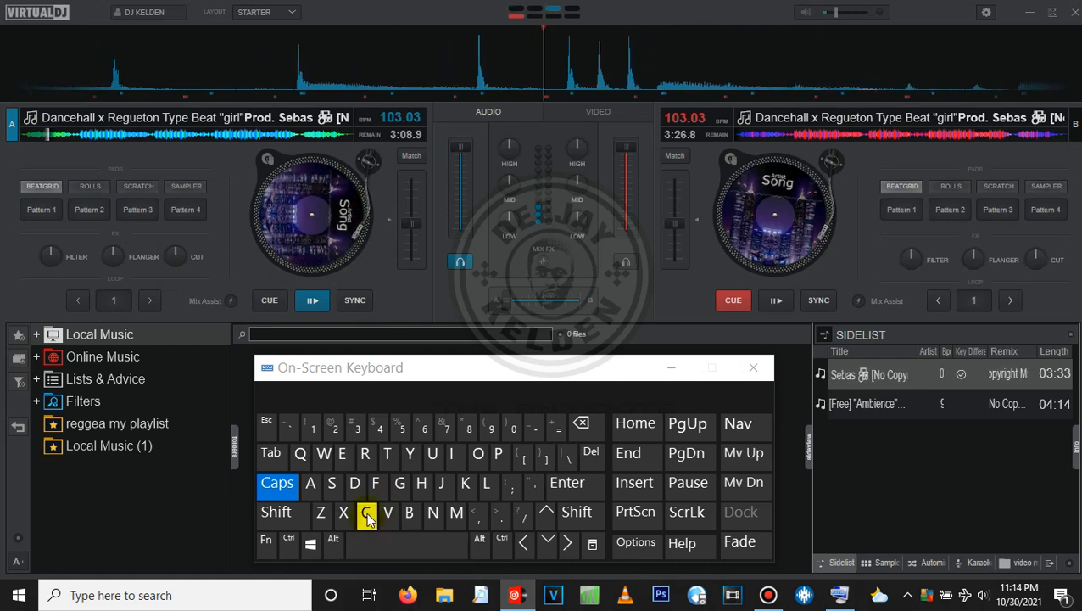
left_click(368, 518)
Step: Play deck A's track while triggering Beatgrid Patterns 2, 3 and 4, and return to the cue point
left_click(365, 547)
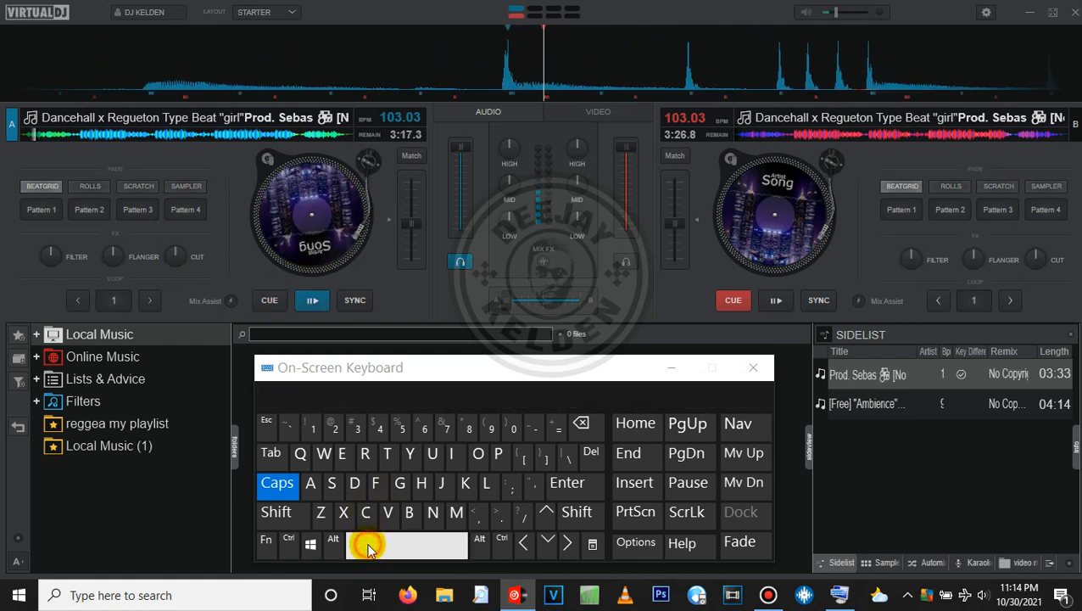
left_click(102, 210)
left_click(132, 212)
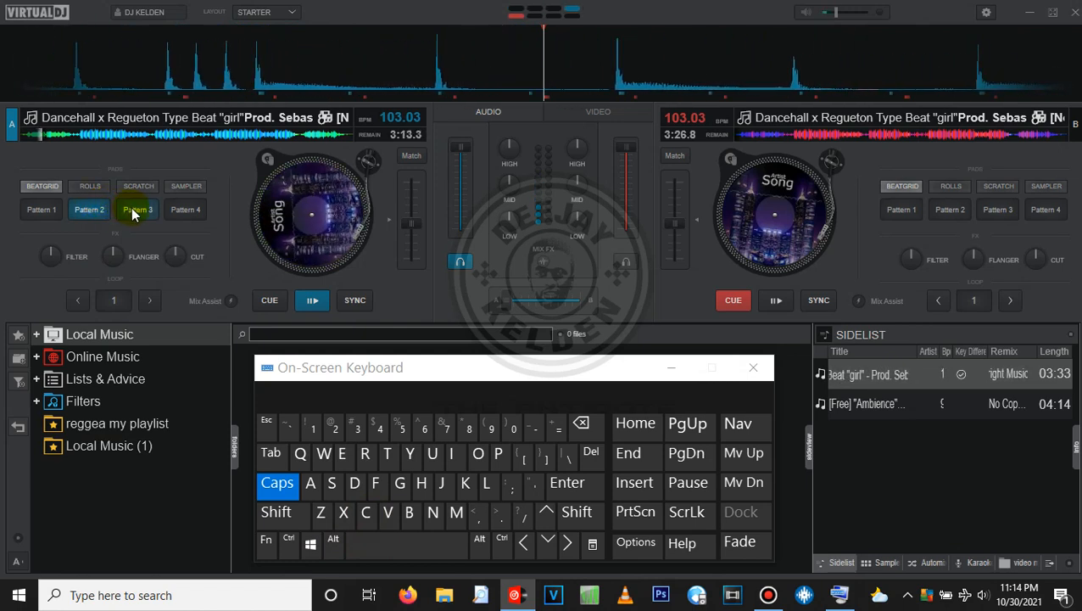
left_click(173, 211)
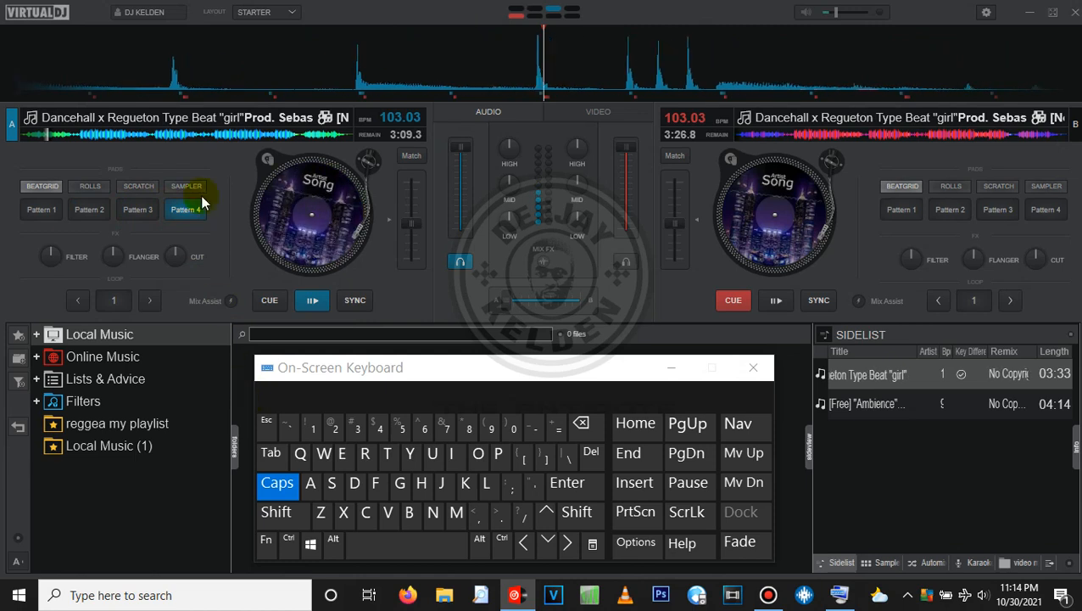
left_click(366, 514)
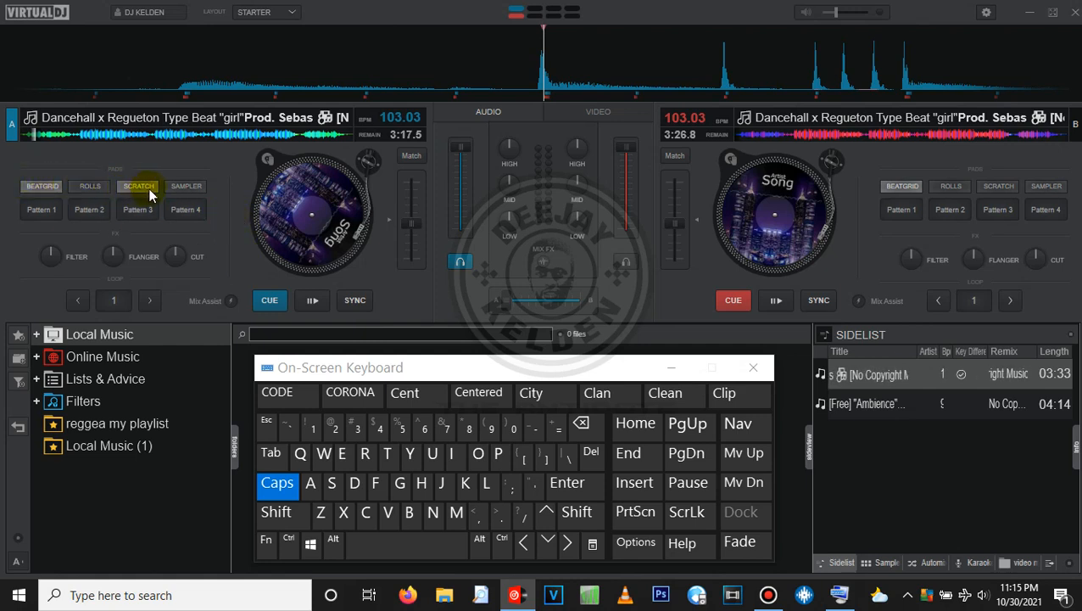
Step: Switch deck A's pads to Rolls and trigger the 1/8, 1/4, 1/2 and 1 rolls during playback, then pause the track
left_click(90, 185)
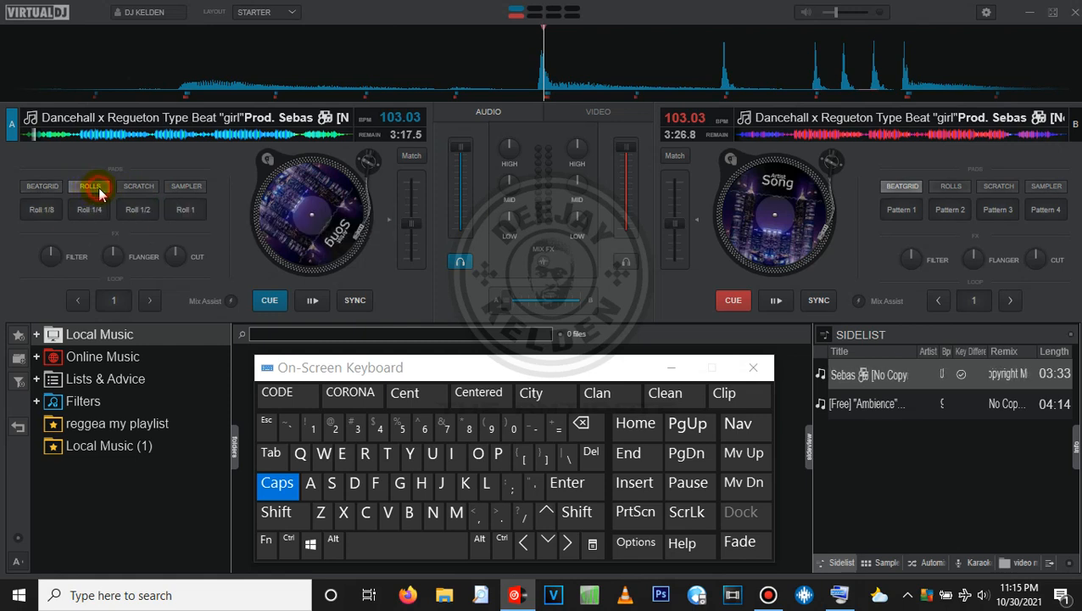
left_click(403, 544)
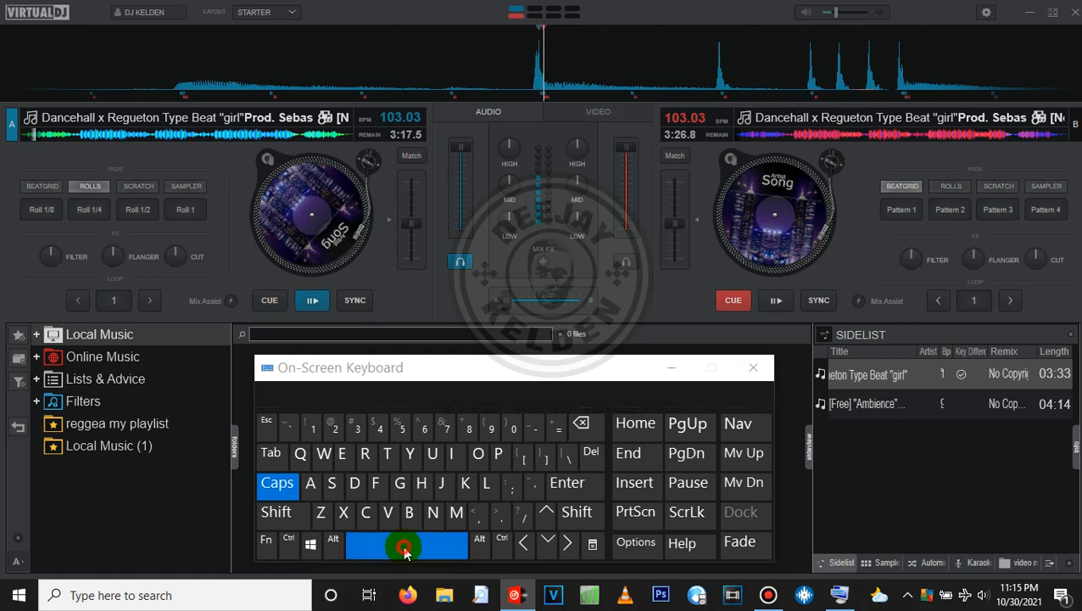
left_click(88, 210)
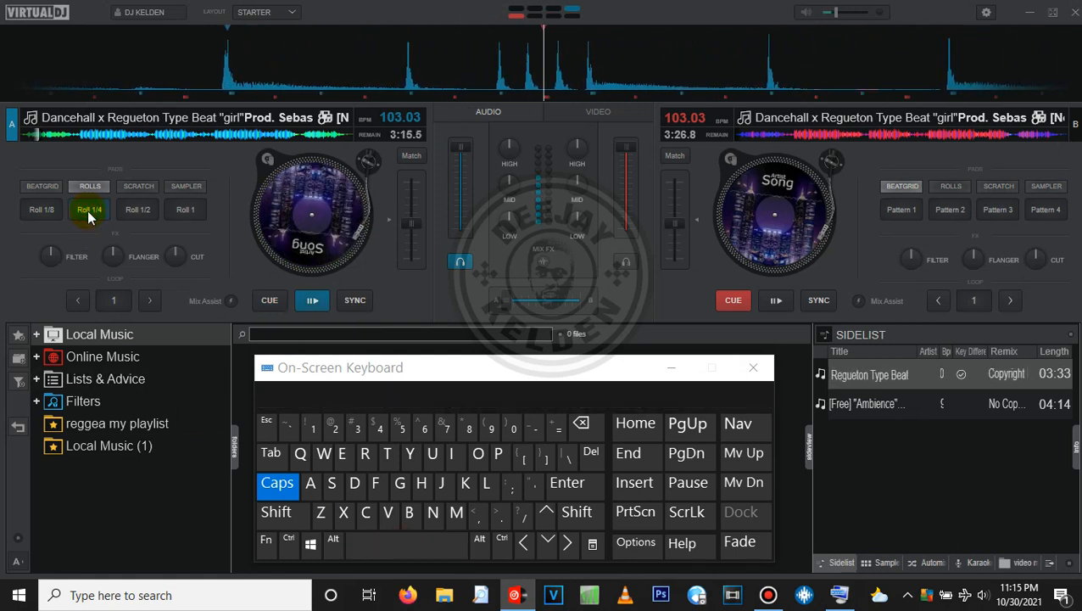
left_click(130, 212)
left_click(173, 211)
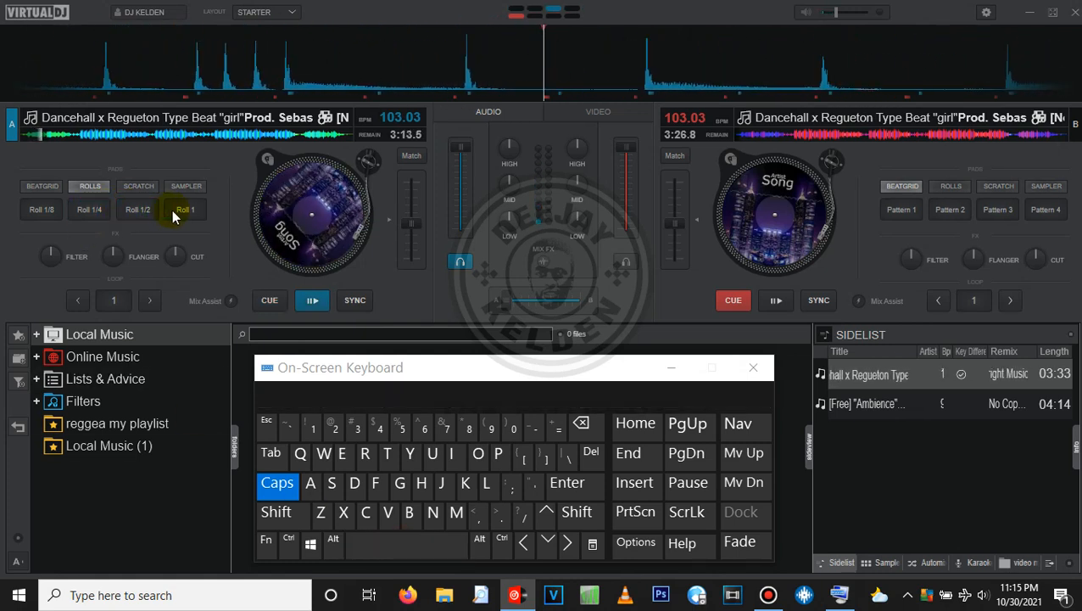
left_click(93, 211)
left_click(47, 211)
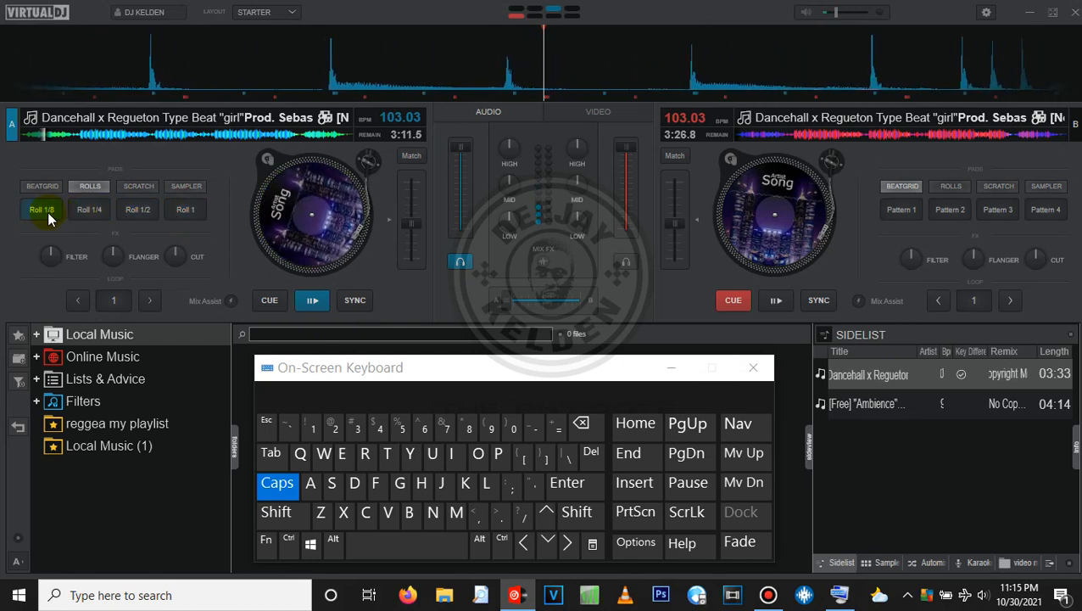
left_click(362, 302)
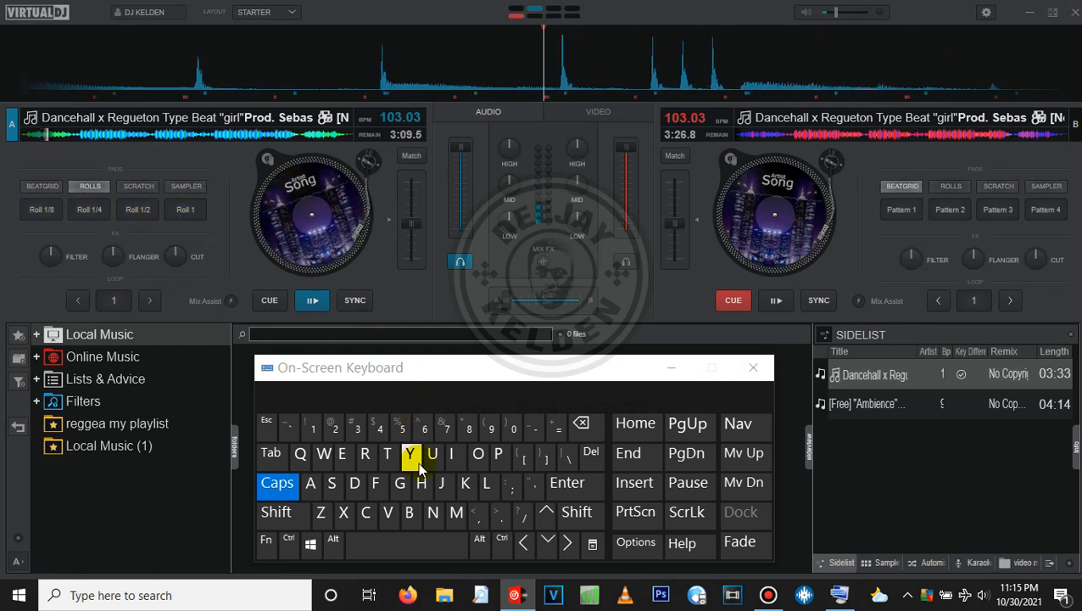
left_click(399, 544)
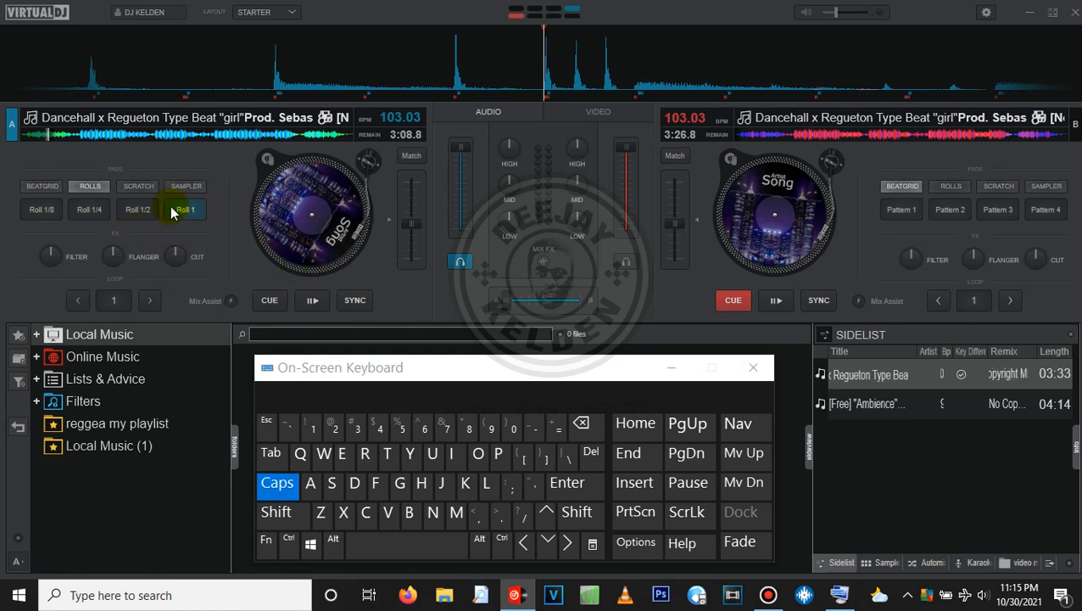
Step: Switch deck A's pads to Scratch and trigger Baby Scr, Flares, Jet Scr and Backspin while playing from the cue point
left_click(147, 190)
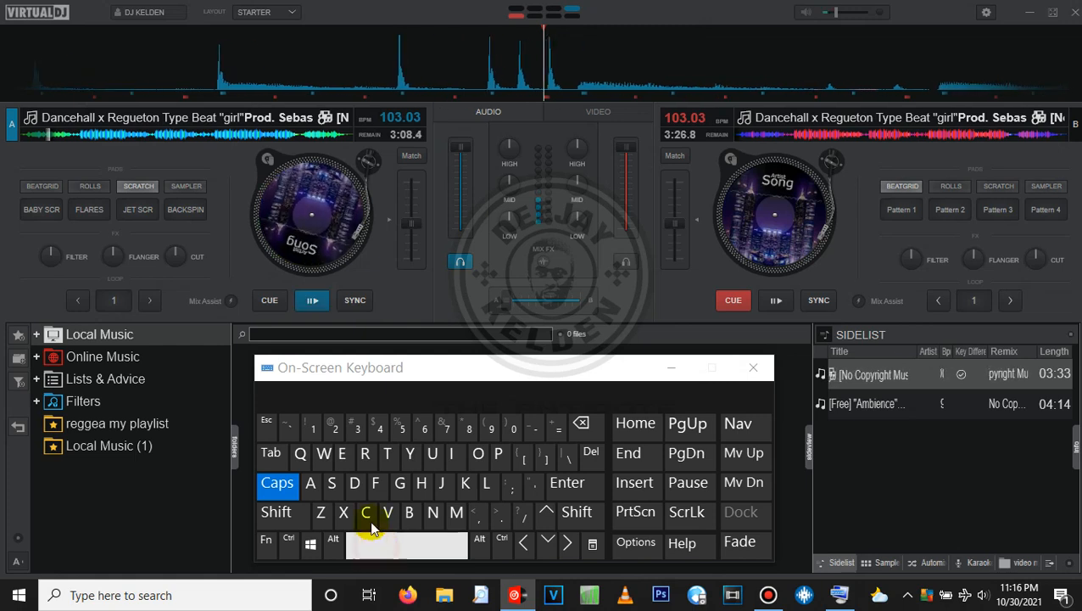
left_click(366, 512)
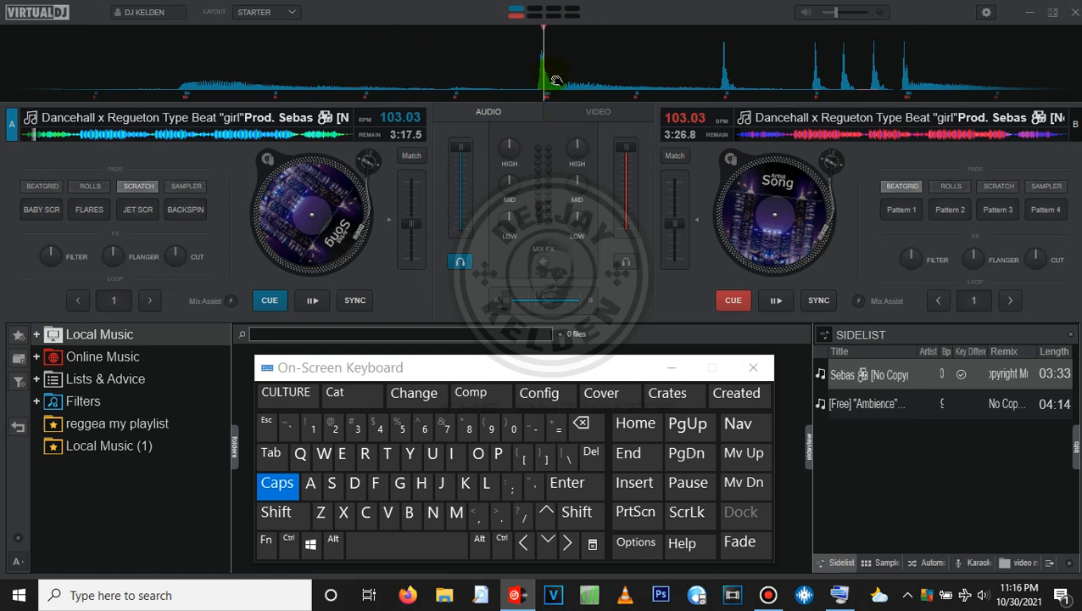
left_click(414, 550)
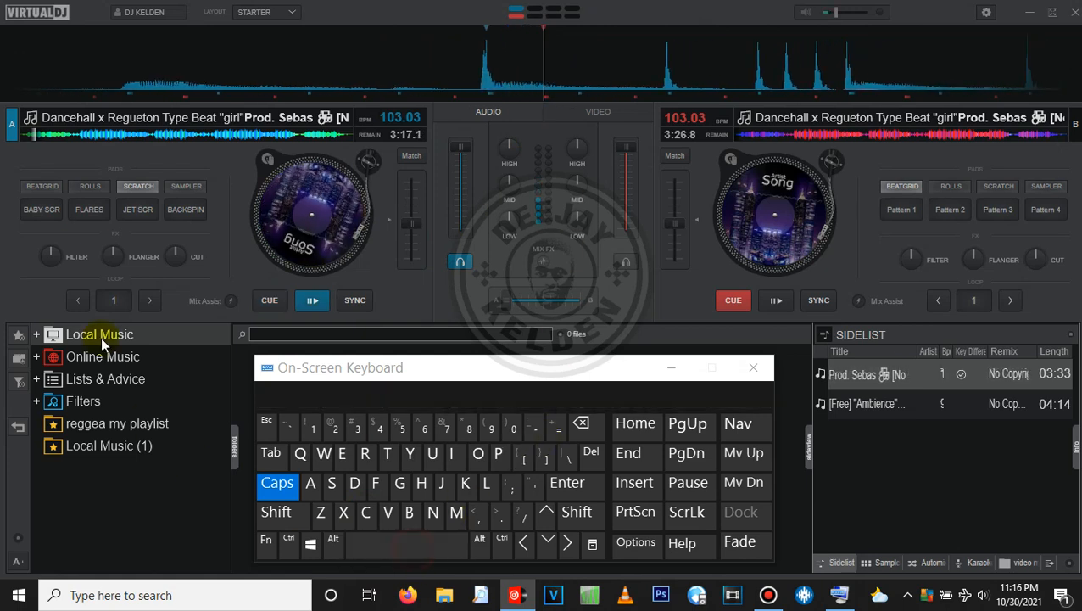
left_click(47, 218)
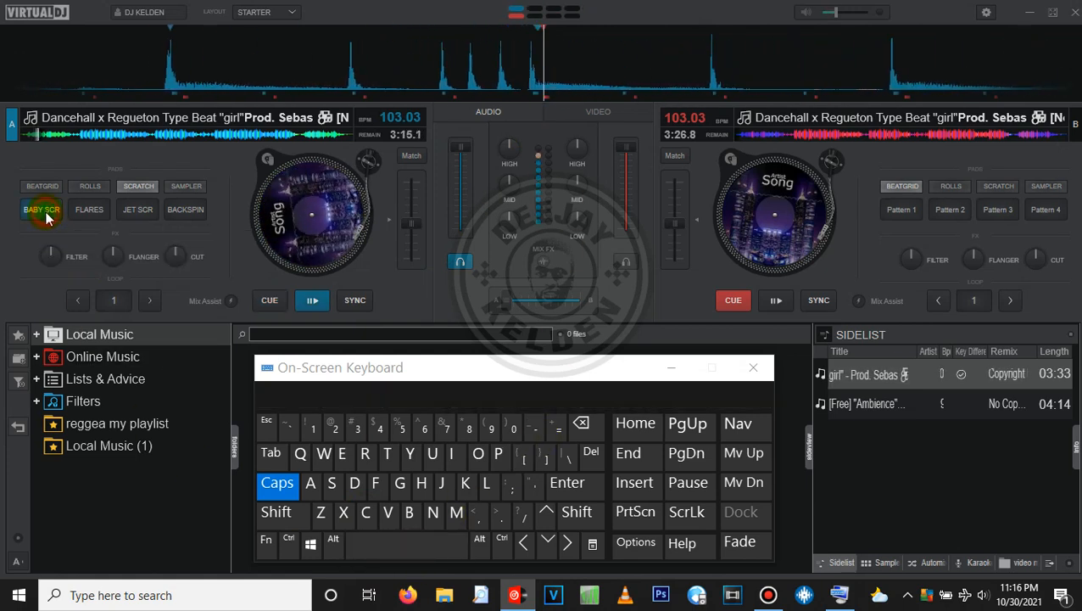
left_click(81, 217)
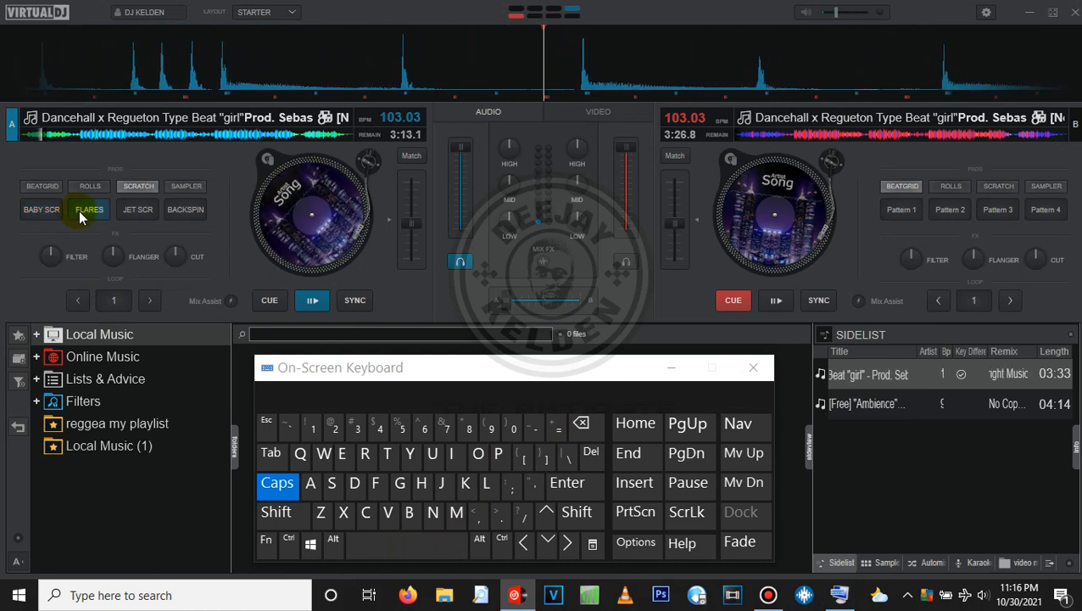
left_click(131, 211)
left_click(171, 214)
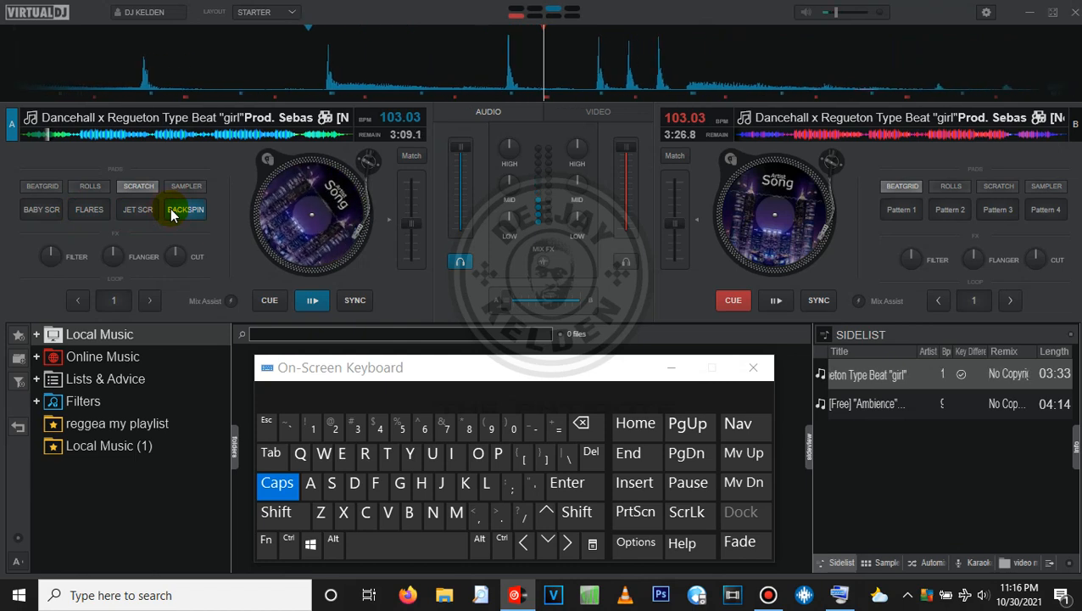
Step: Trigger the Flares and Baby Scr scratches once more on deck A, and return the track to the cue point
left_click(85, 214)
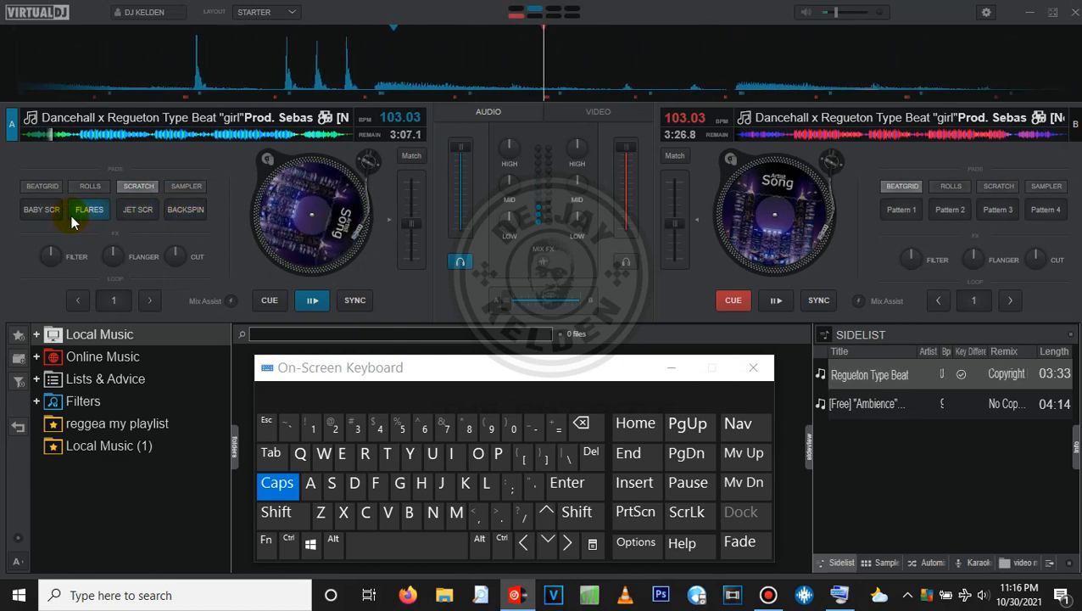
left_click(44, 214)
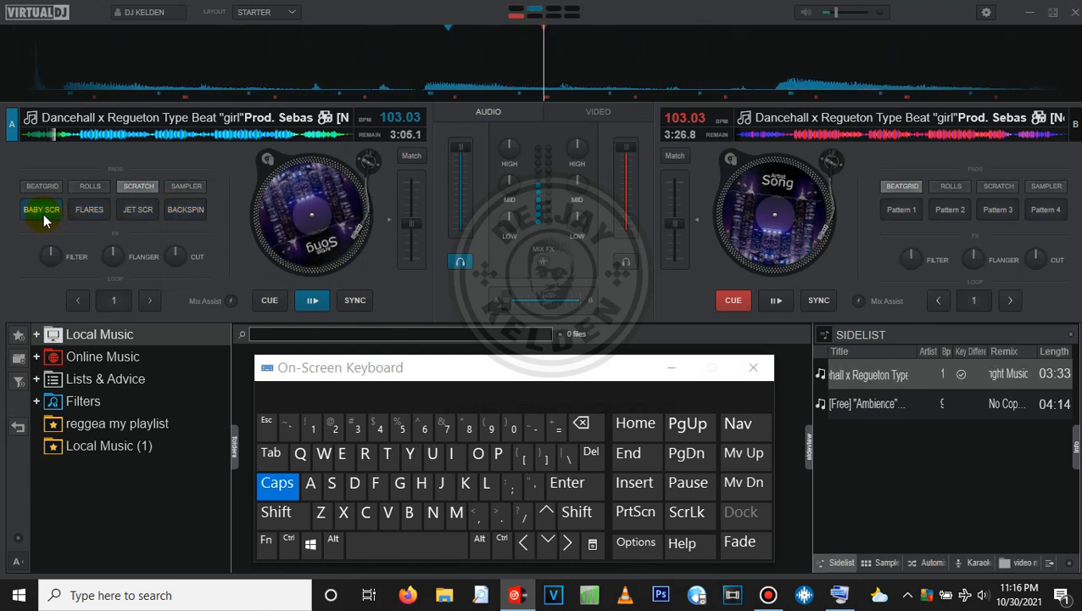
left_click(366, 513)
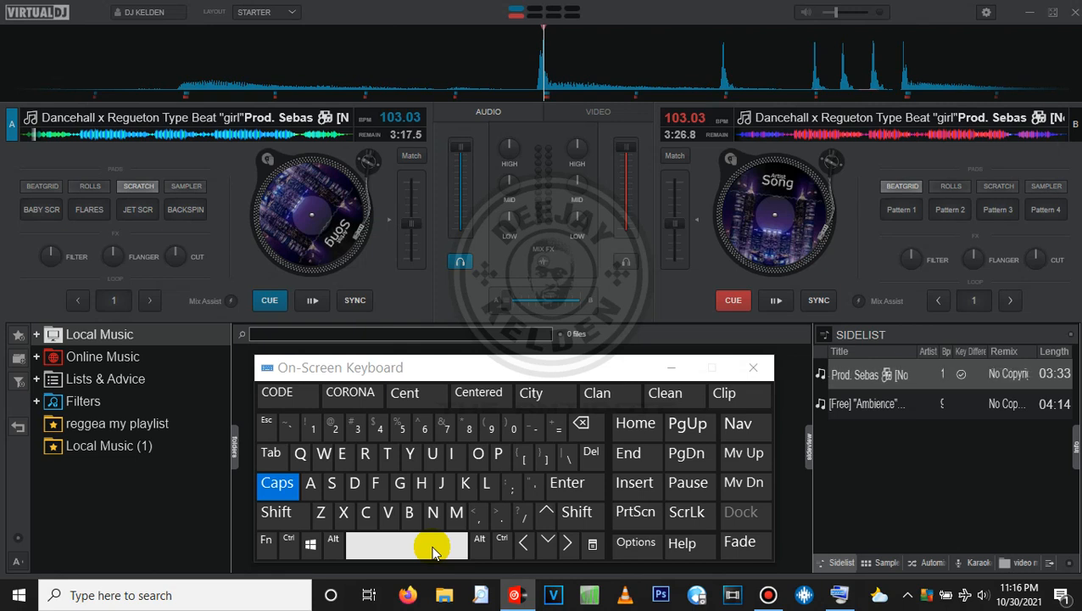
Step: Switch deck A's pads to Sampler, trigger the four samples over the playing track, and return to the cue point
left_click(194, 188)
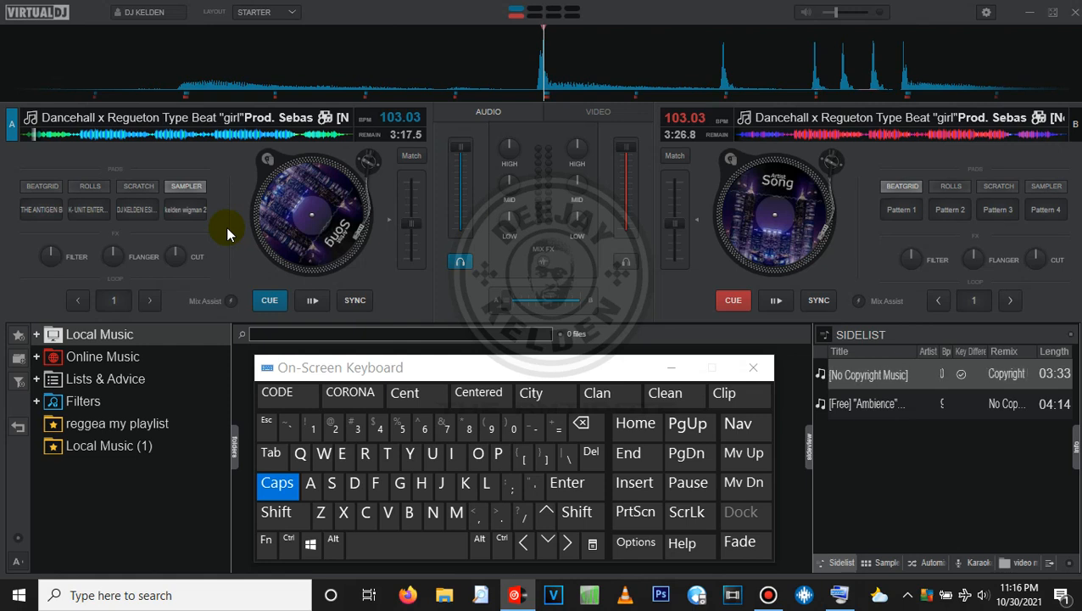
left_click(411, 544)
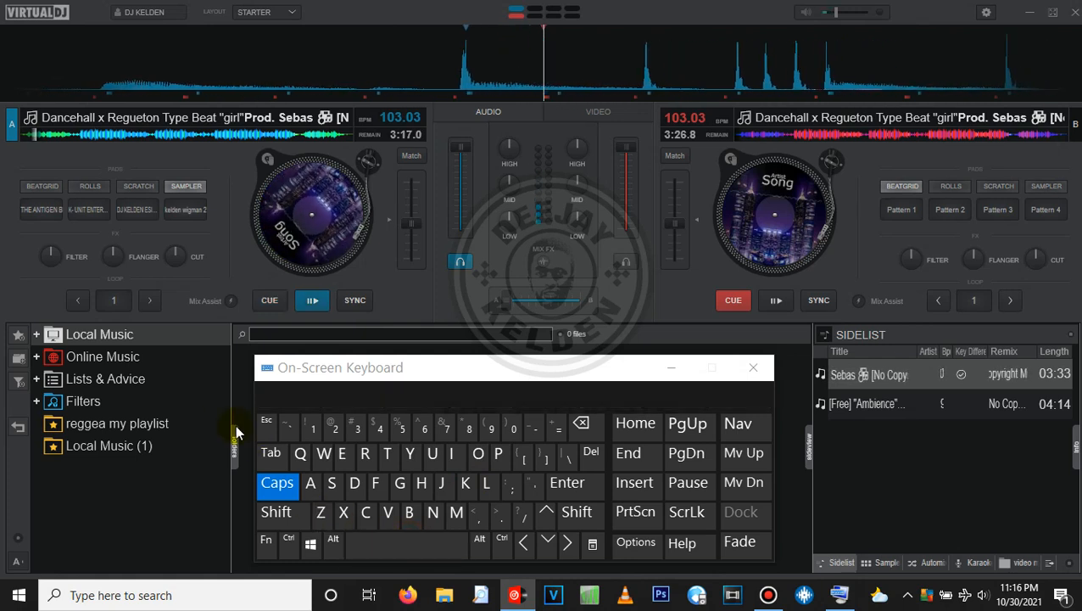
left_click(198, 212)
left_click(140, 211)
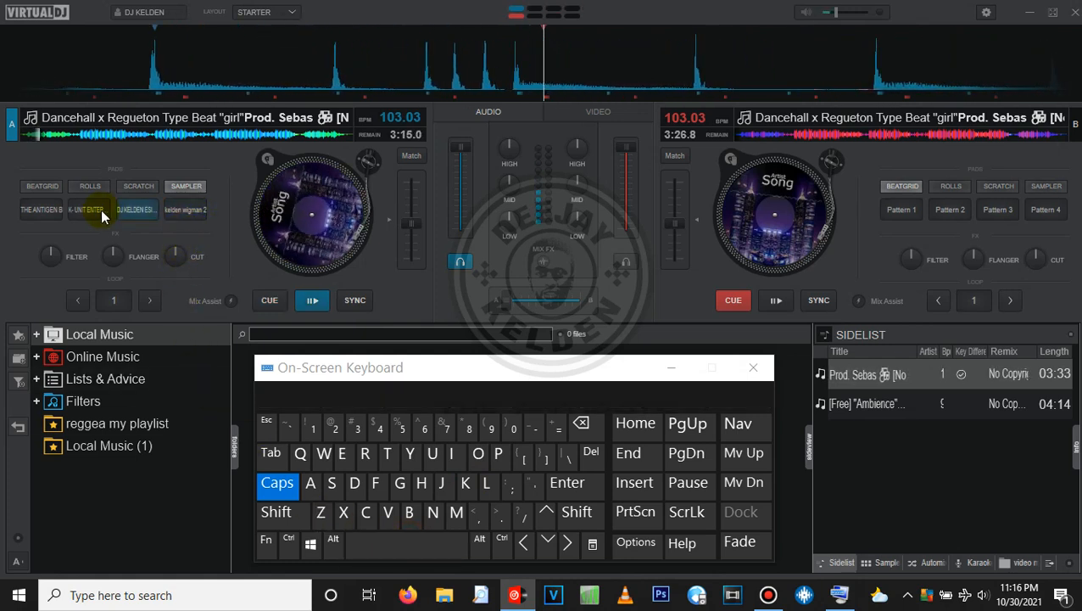
left_click(100, 212)
left_click(53, 212)
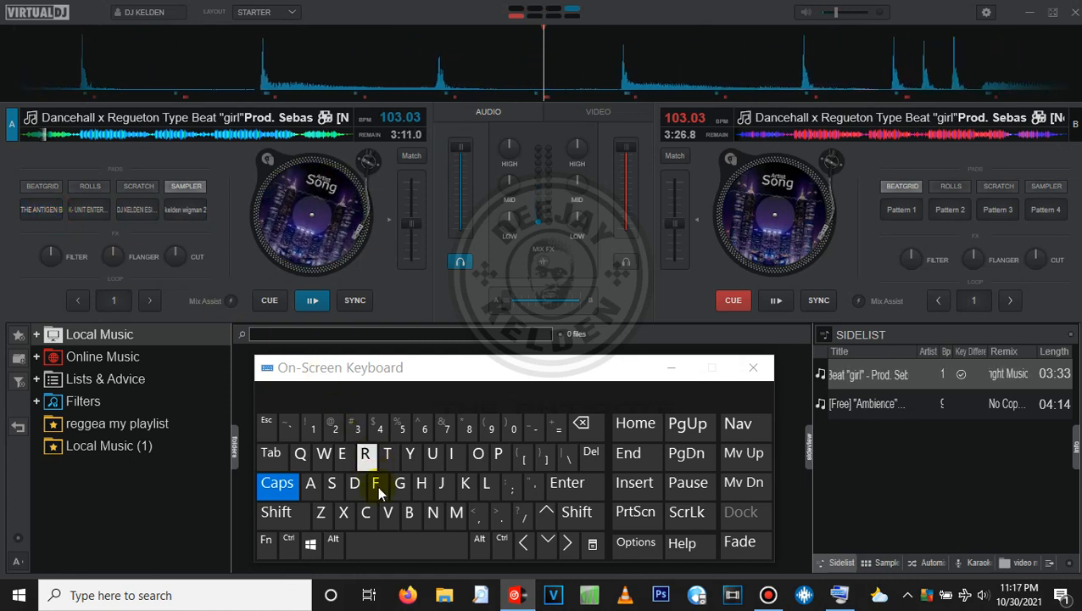
left_click(374, 514)
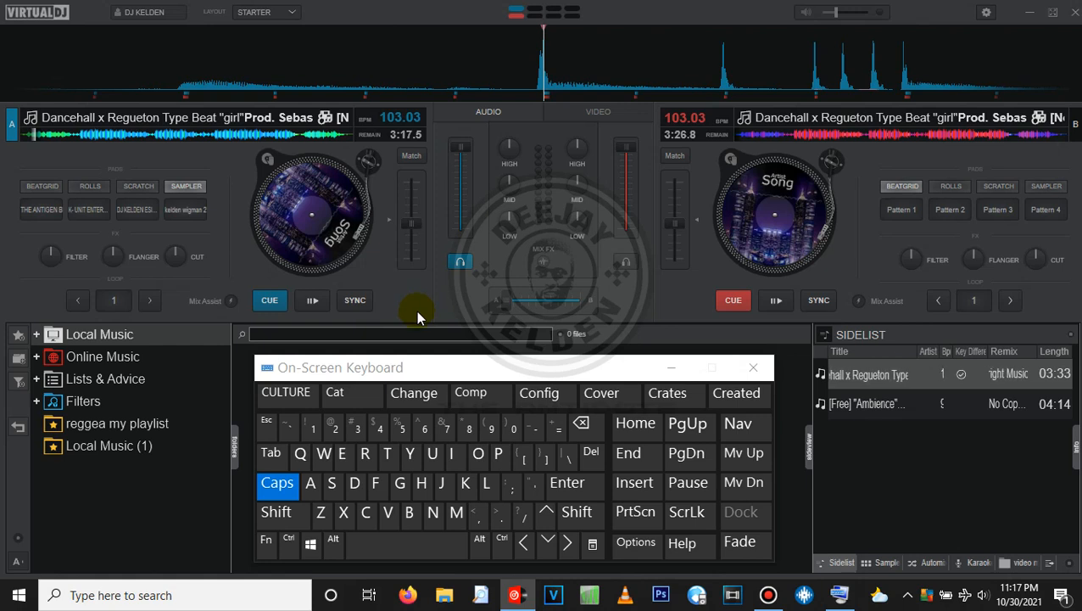
Step: Turn deck A's 1-beat loop on and off at the cue point, and start the track
left_click(394, 547)
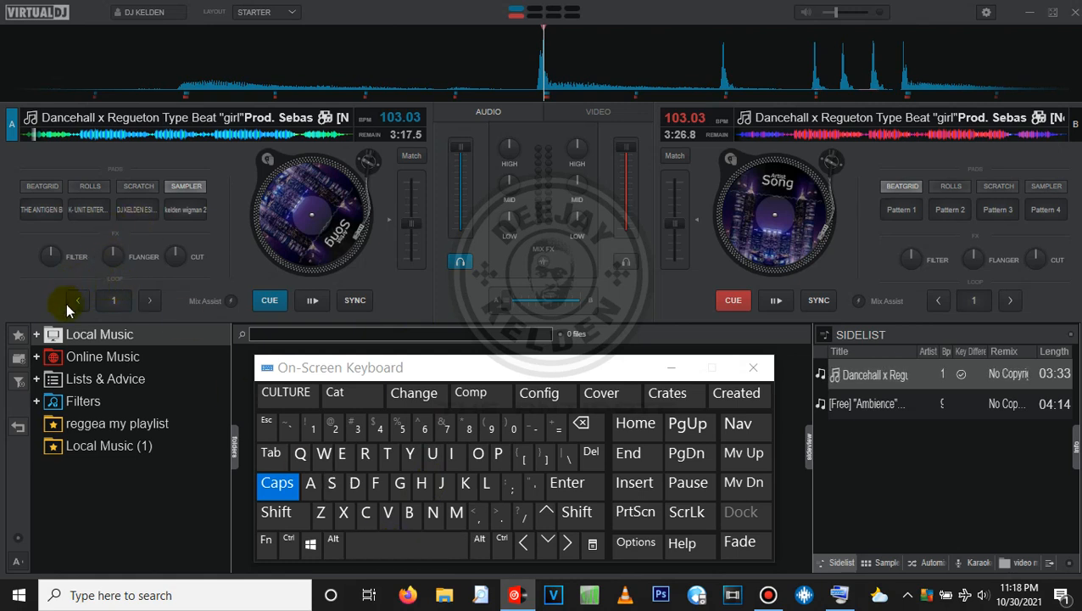
left_click(112, 301)
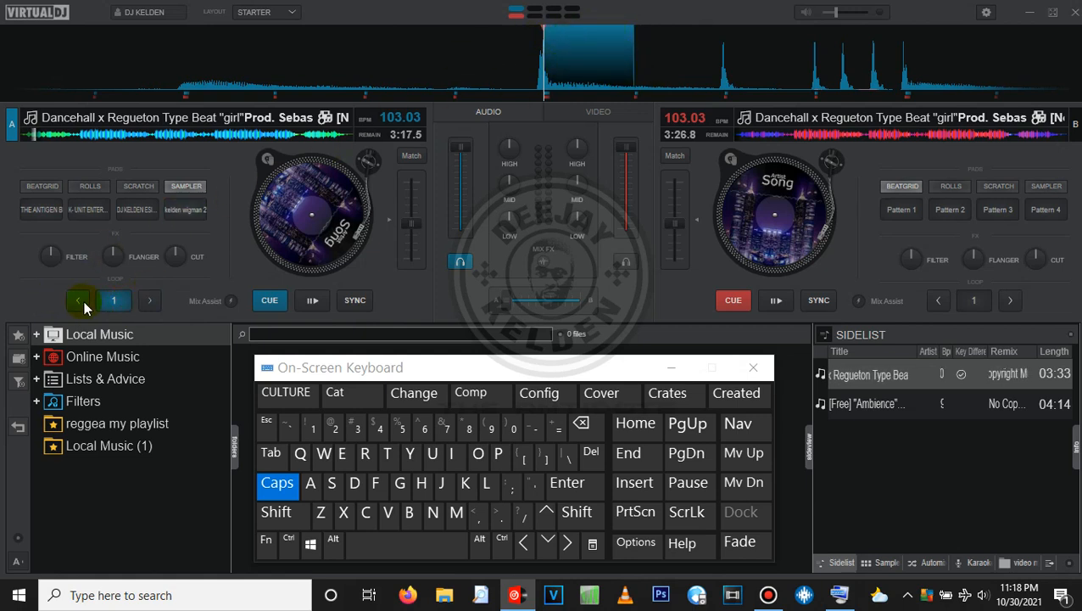
left_click(114, 303)
left_click(375, 544)
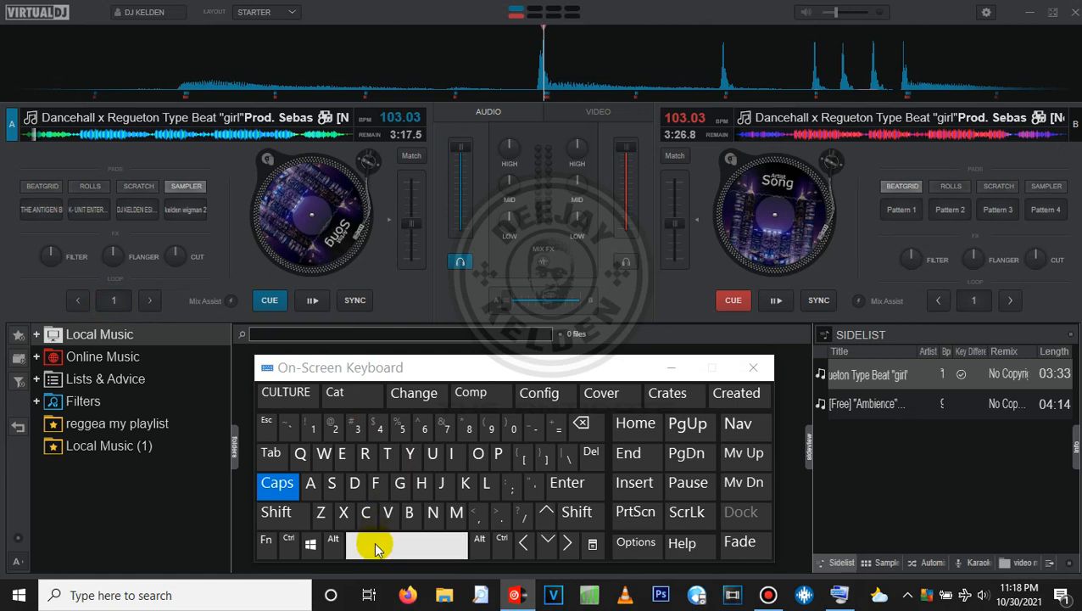
Step: Activate a 1-beat loop on deck A during playback, extend it to 16 beats, and release the loop
left_click(115, 302)
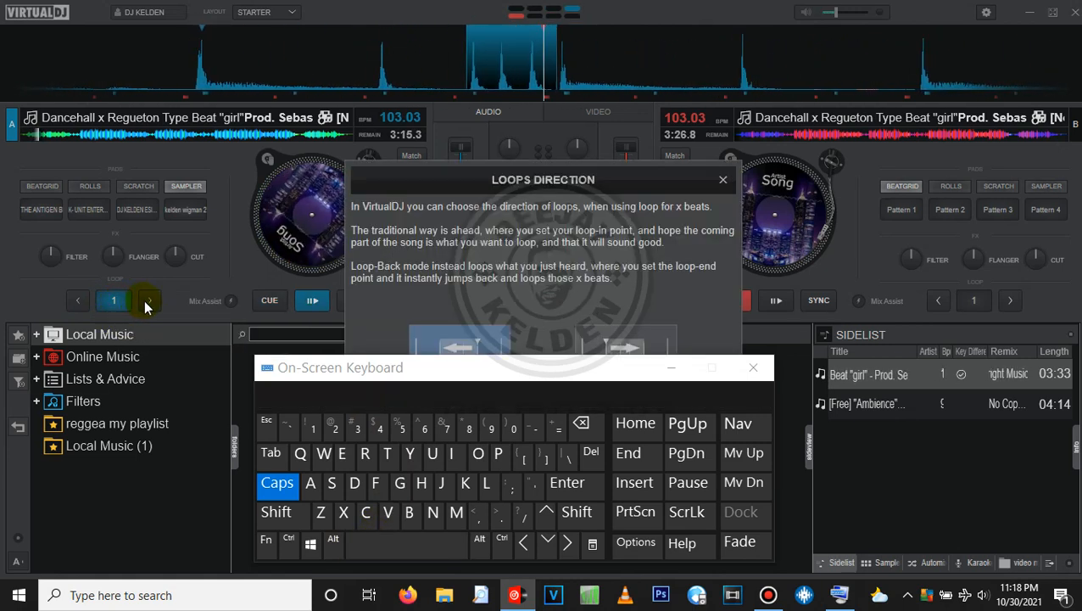
left_click(150, 303)
left_click(150, 303)
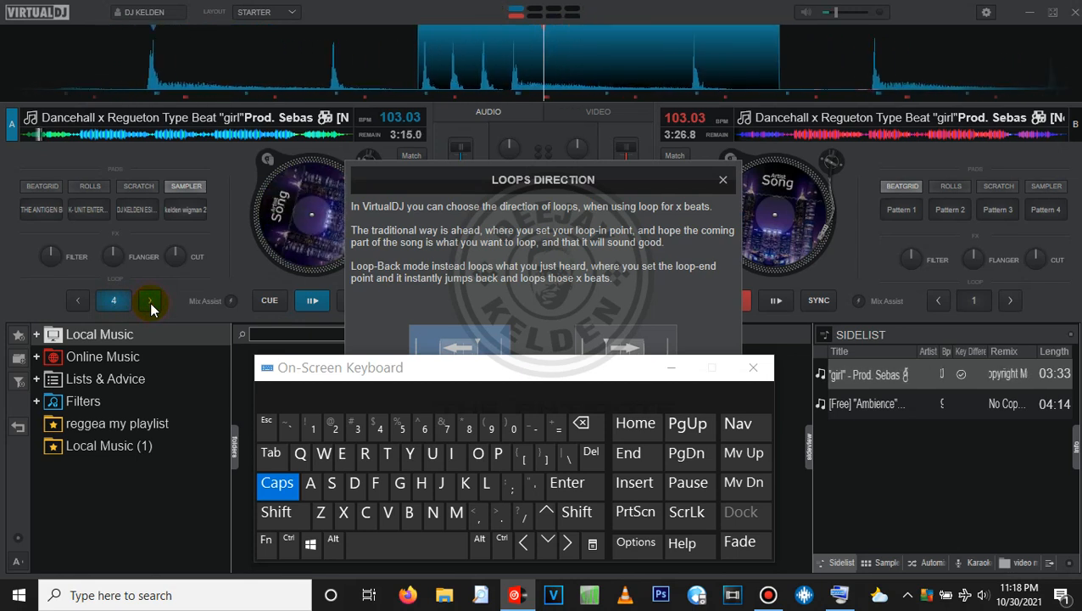
left_click(150, 303)
left_click(150, 303)
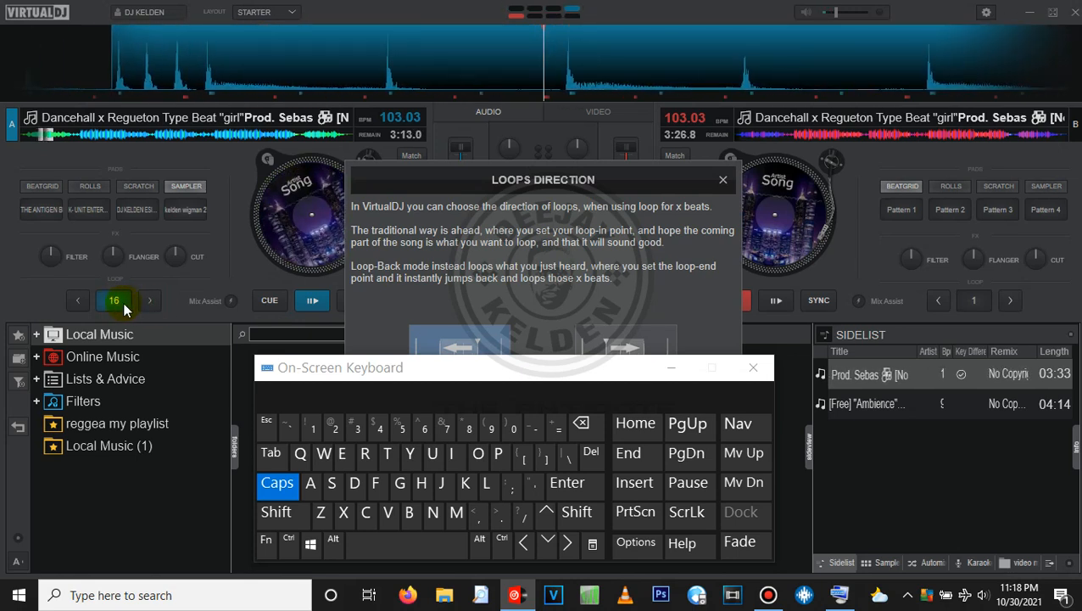
left_click(118, 301)
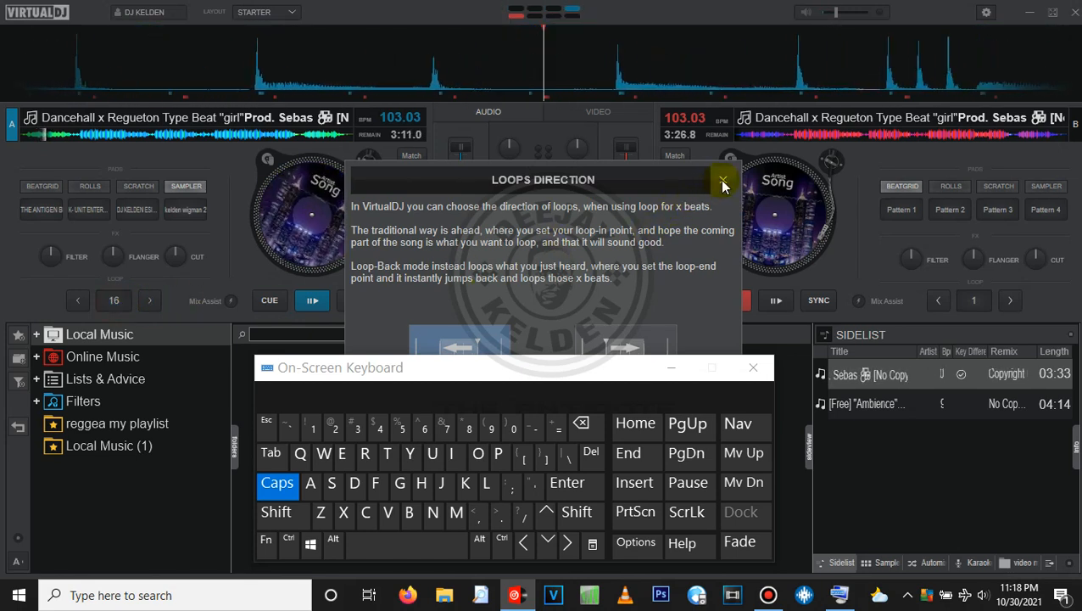
Step: Move the on-screen keyboard clear of the Loops Direction dialog and dismiss the dialog
left_click_drag(592, 368, 501, 373)
left_click(544, 404)
left_click(432, 458)
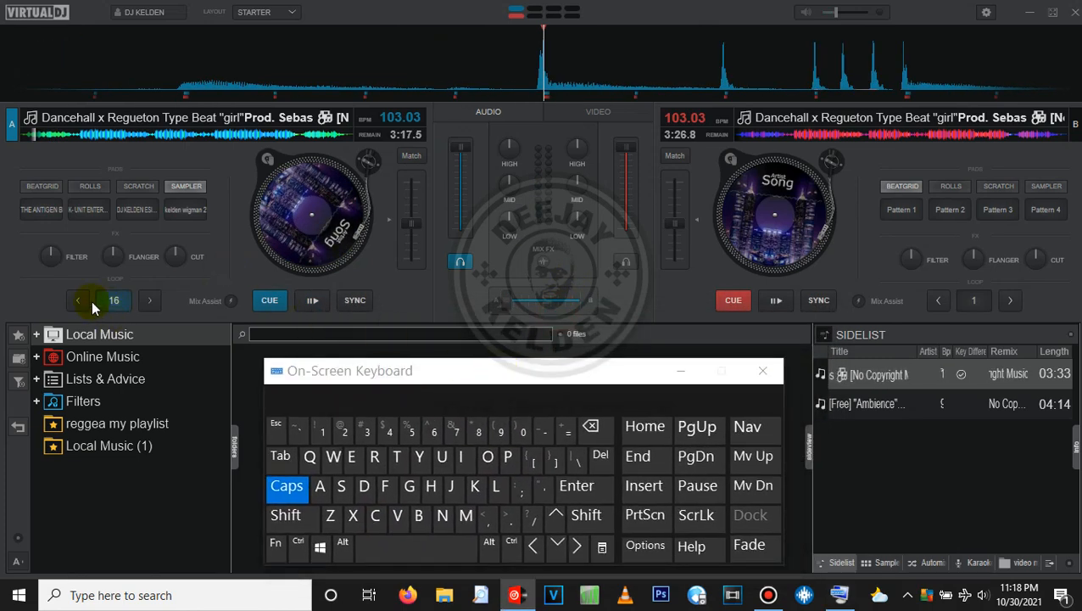
Step: Shorten deck A's loop at the cue point step by step from 16 beats to 1 beat
left_click(78, 300)
left_click(78, 300)
left_click(77, 300)
left_click(77, 300)
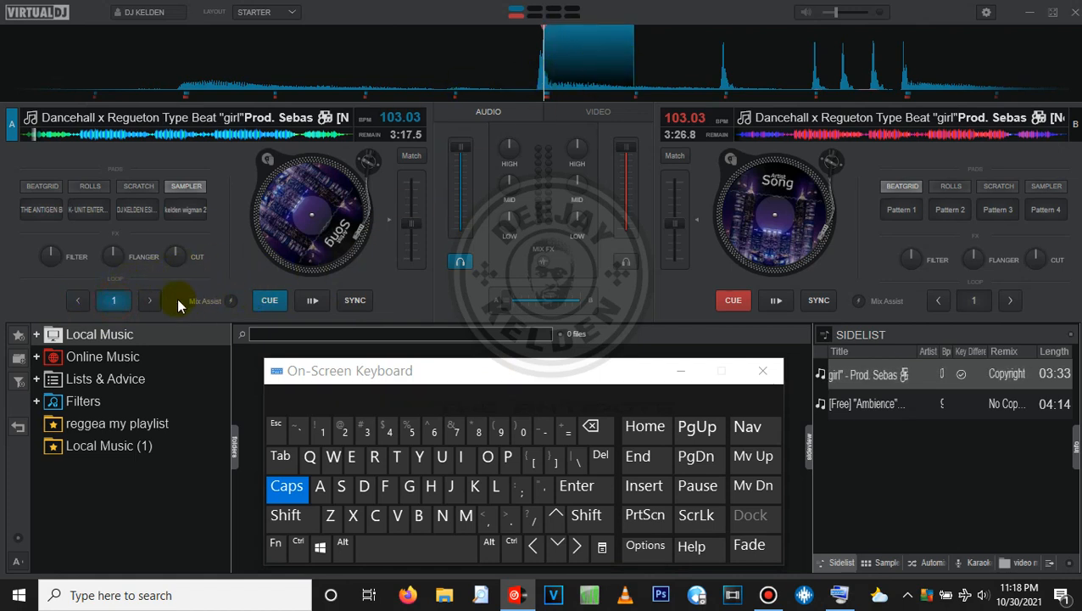
Step: Lengthen deck A's loop to 2, 4 and 8 beats, playing the 4-beat and 8-beat loops
left_click(152, 300)
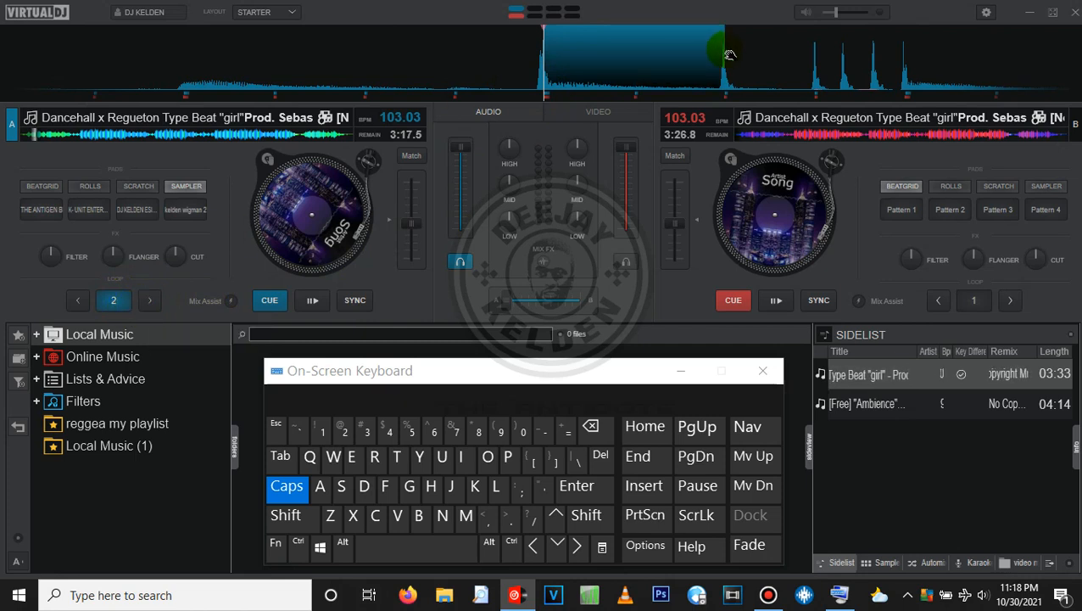
left_click(149, 300)
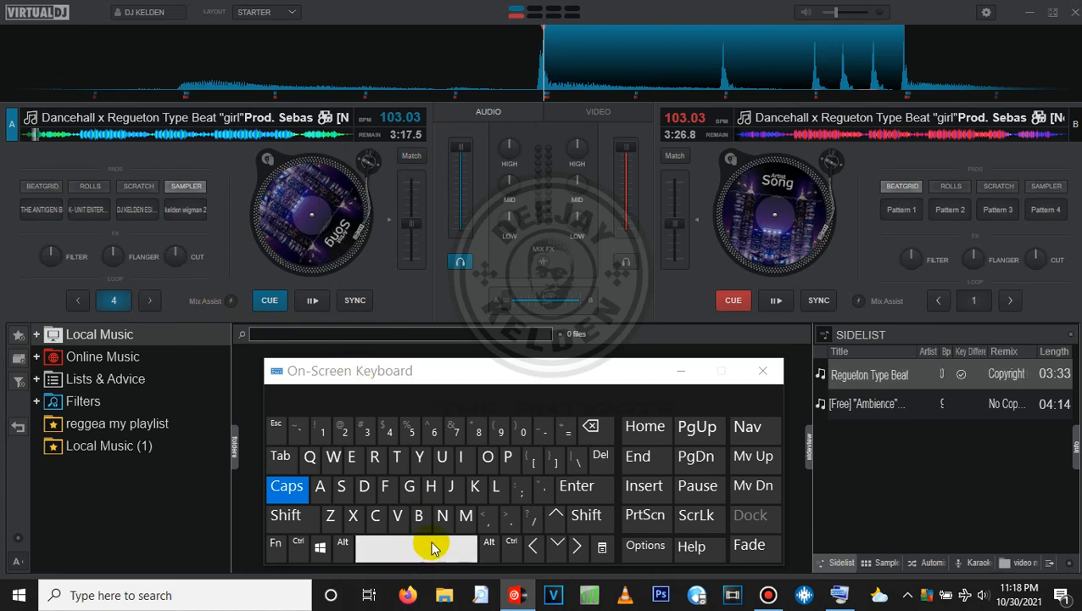
left_click(396, 549)
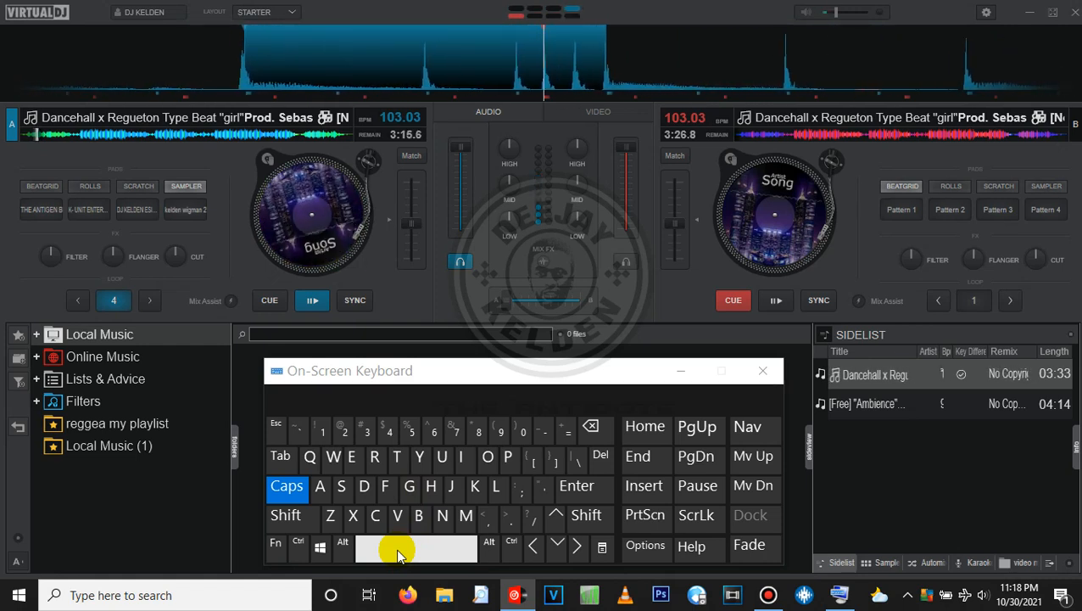
left_click(396, 548)
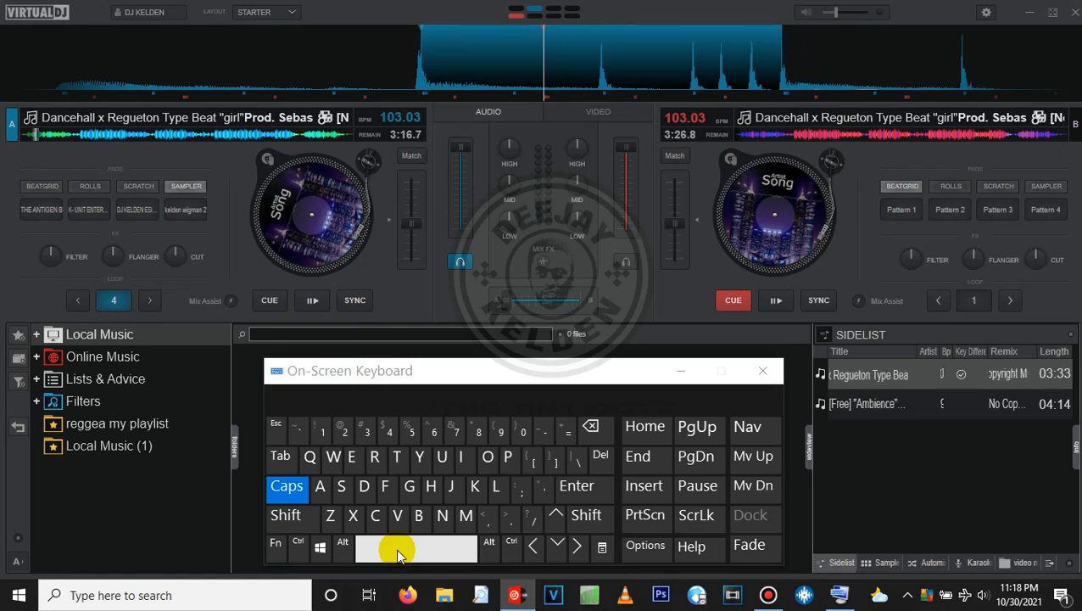
left_click(151, 302)
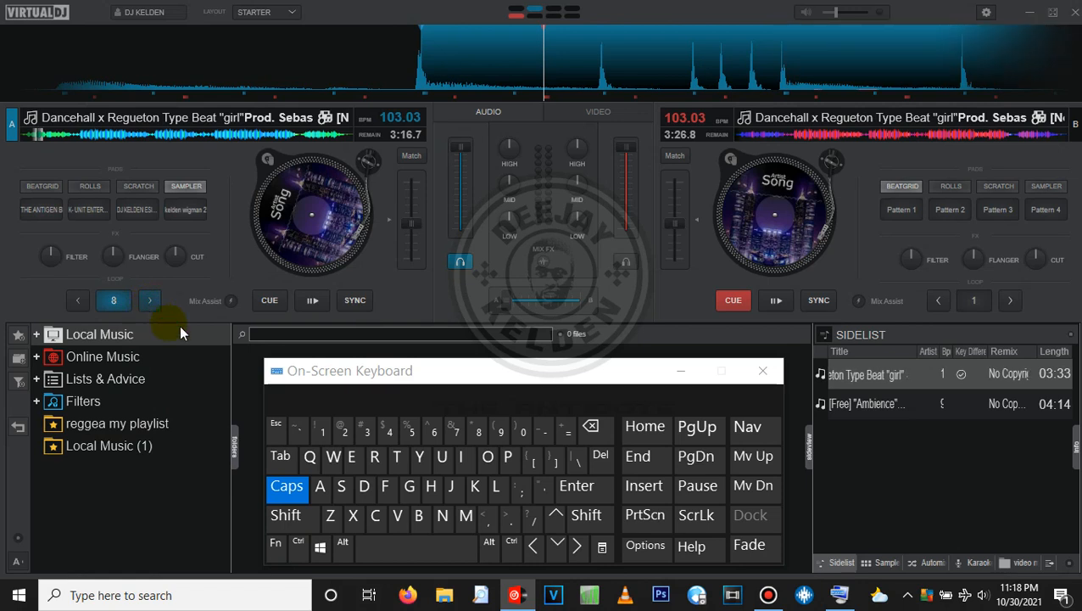
left_click(384, 553)
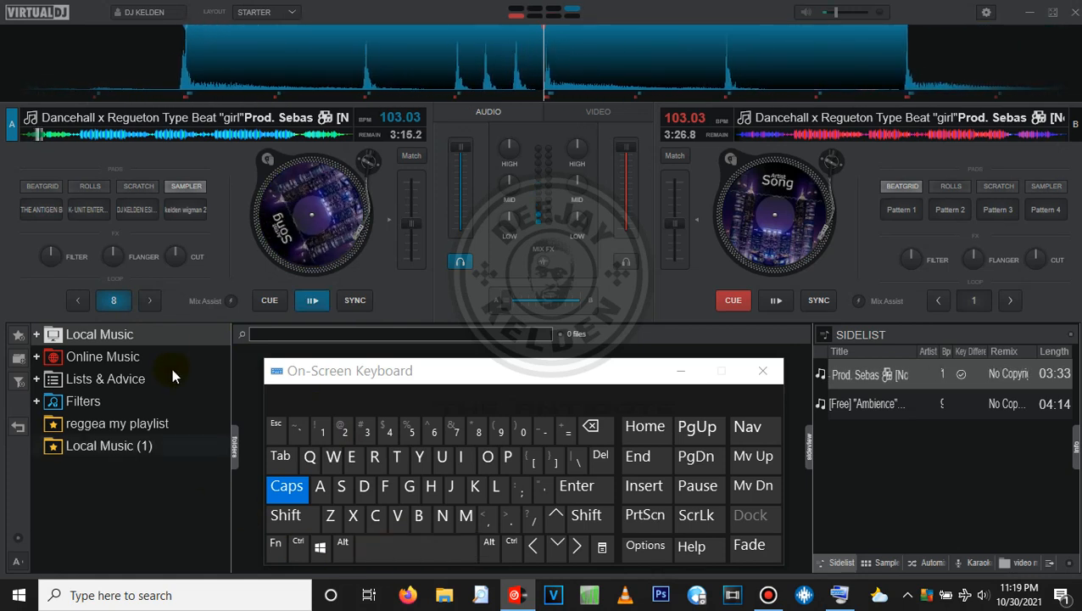
Step: Halve deck A's playing loop repeatedly down to 1/4 beat, release the loop, and pause the track
left_click(78, 301)
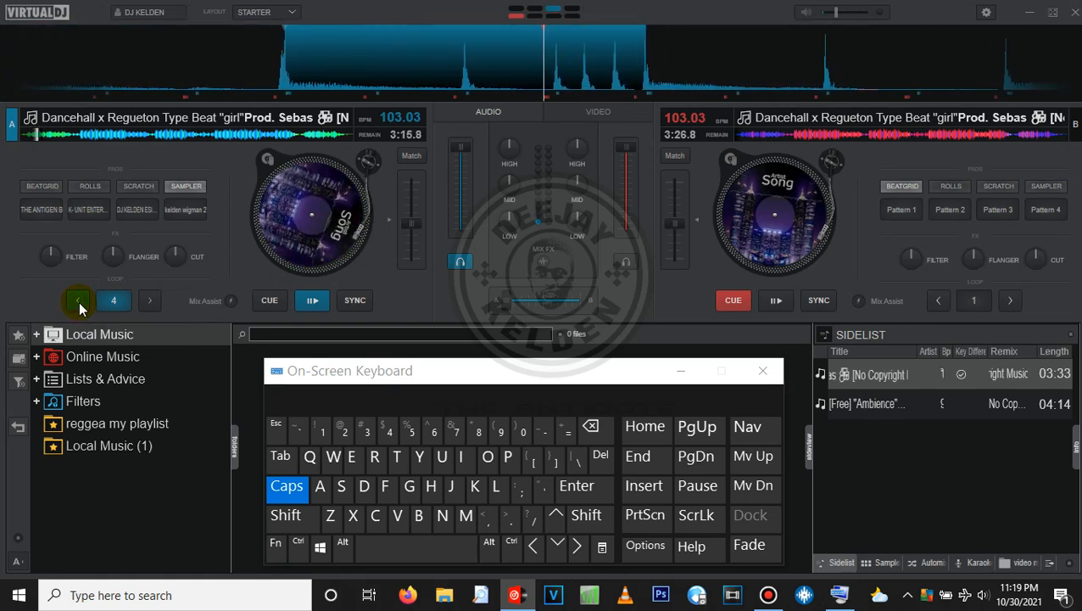
left_click(78, 301)
left_click(78, 301)
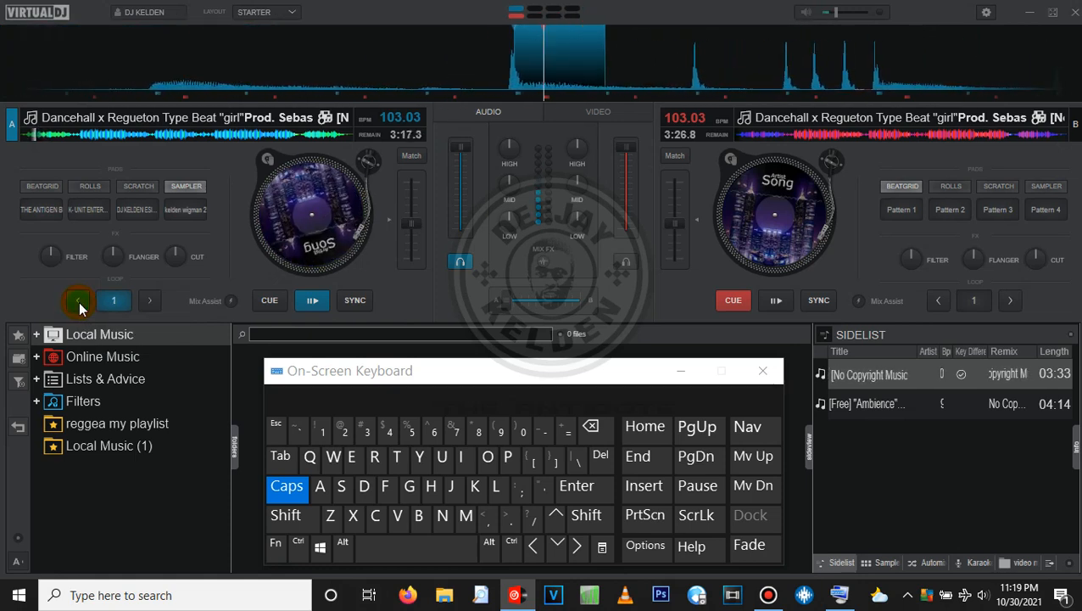
left_click(78, 301)
left_click(79, 301)
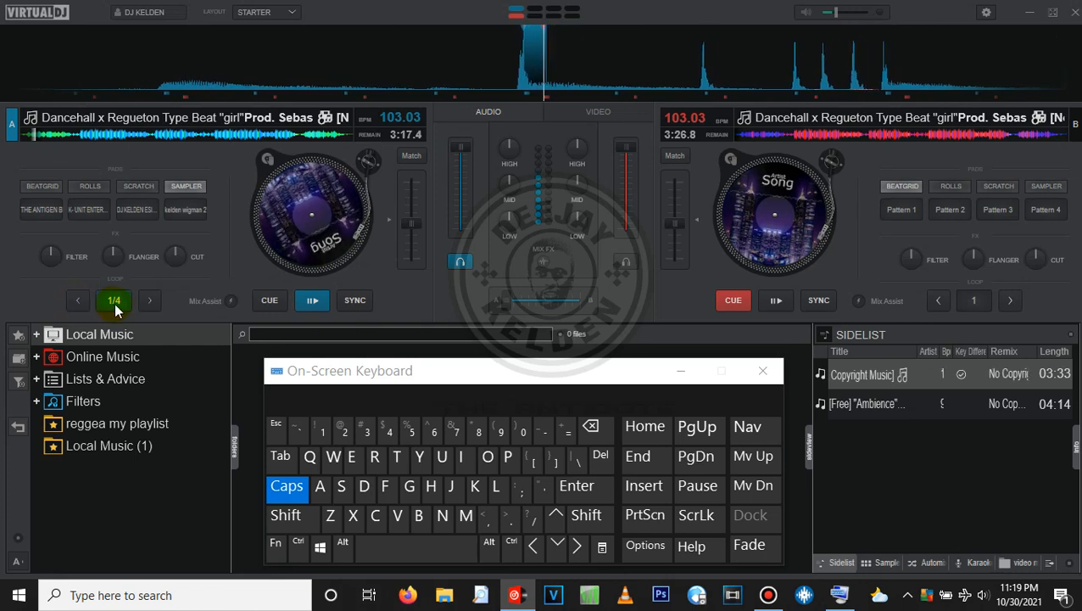
left_click(114, 301)
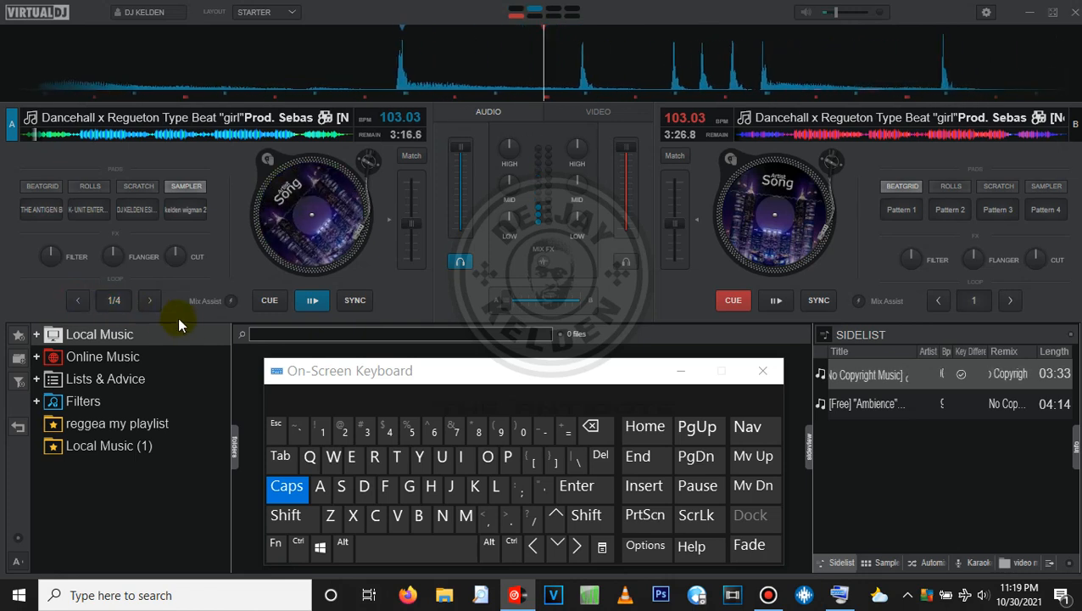
left_click(374, 551)
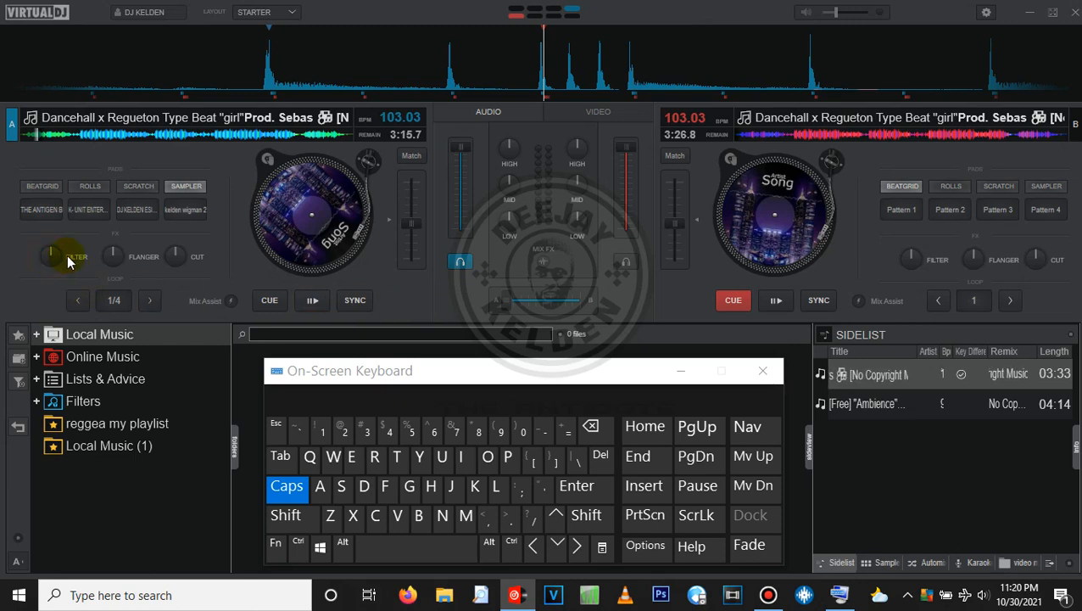
Step: Play deck A while sweeping its Filter effect in both directions, and return the track to its cue point
left_click(109, 258)
left_click(113, 252)
left_click(108, 253)
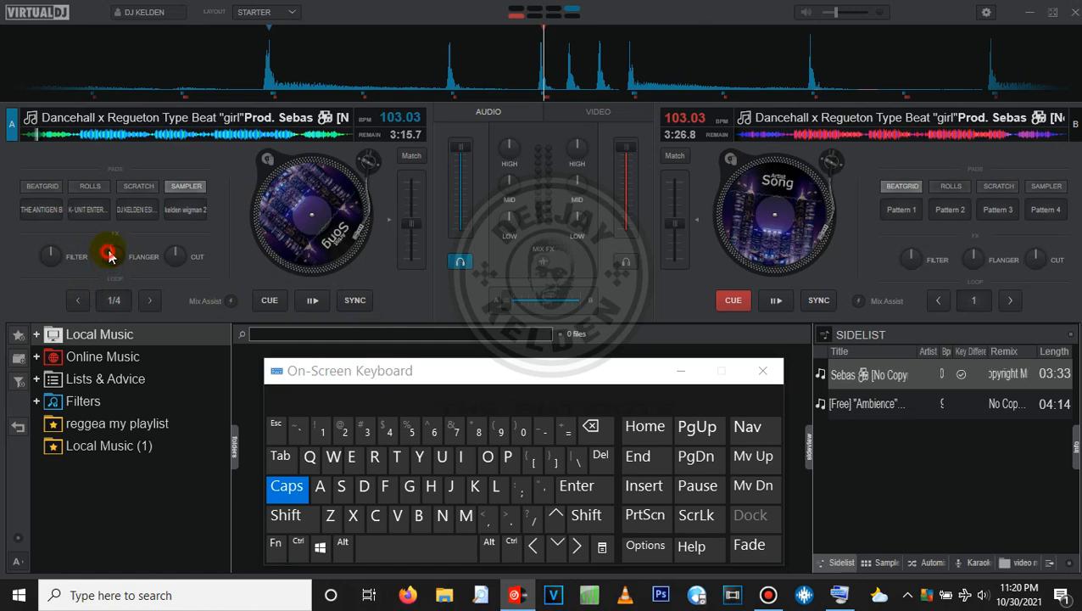
left_click(387, 553)
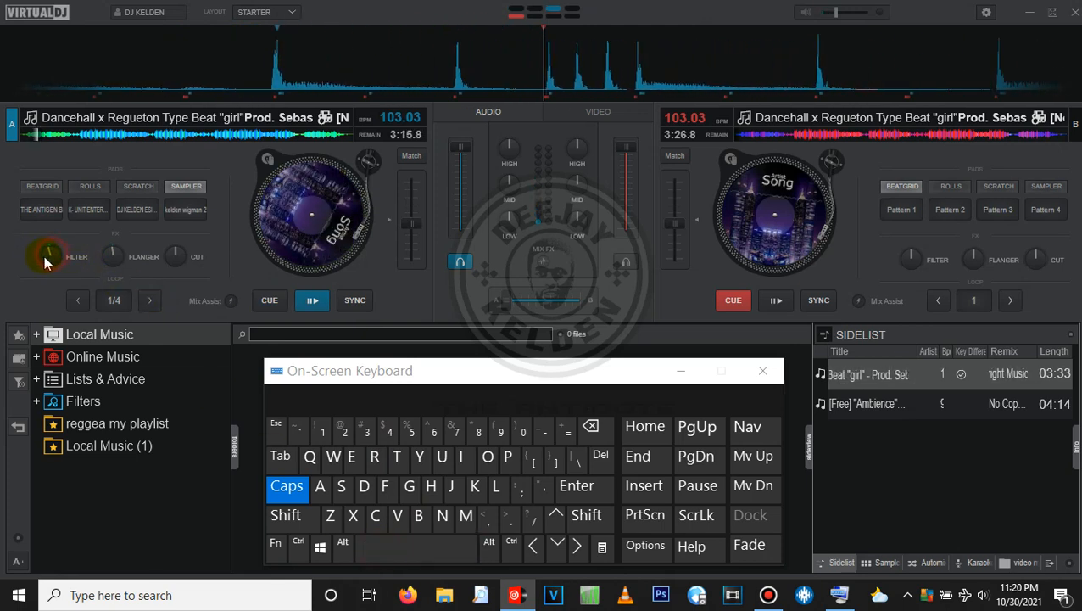
left_click_drag(44, 255, 42, 286)
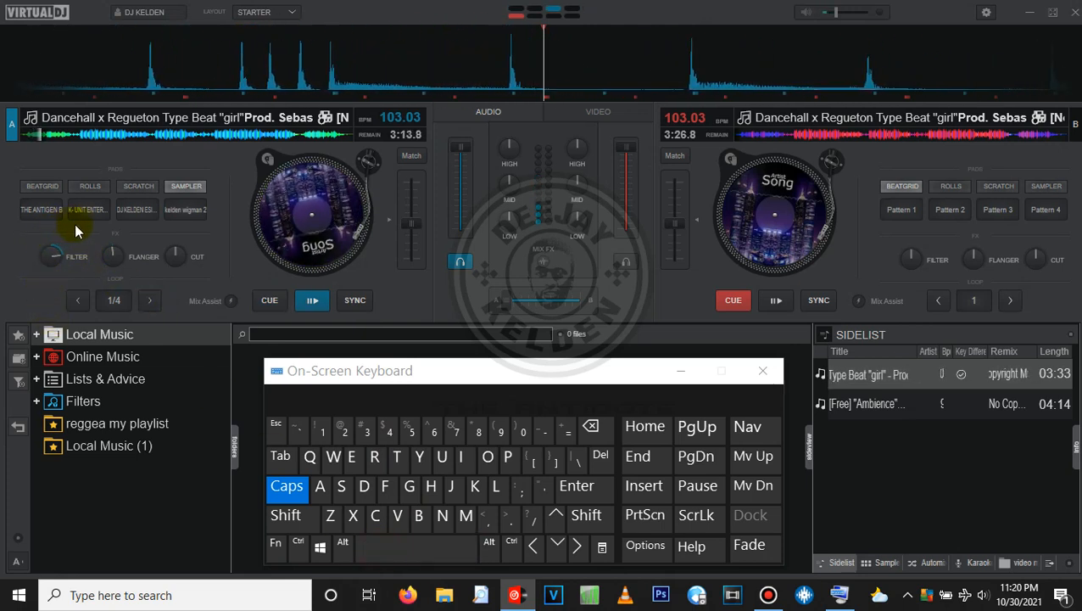
left_click_drag(89, 231, 38, 296)
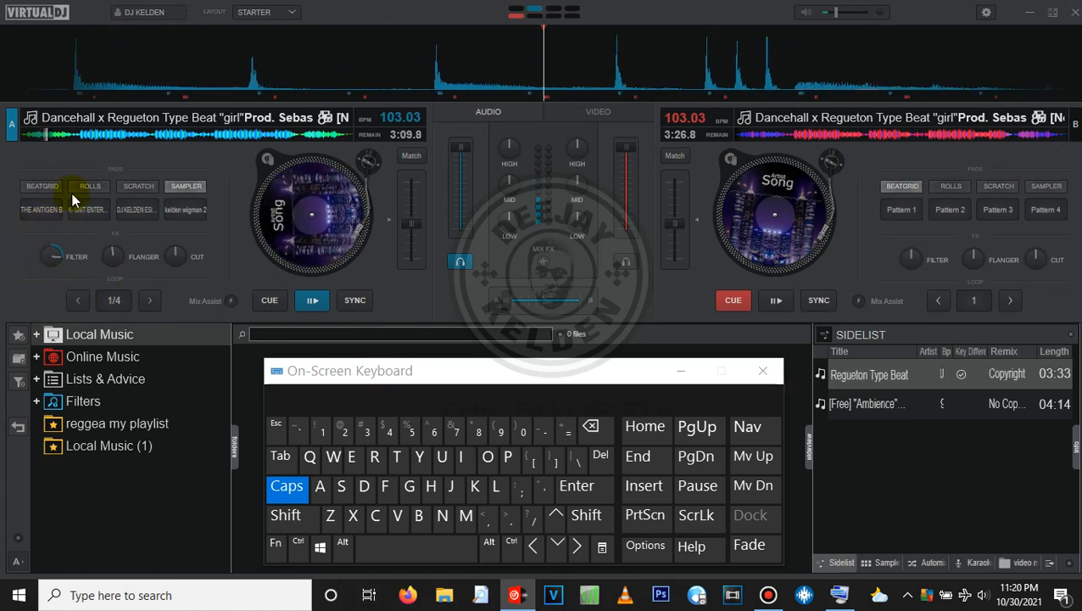
left_click(375, 515)
left_click_drag(57, 244, 32, 301)
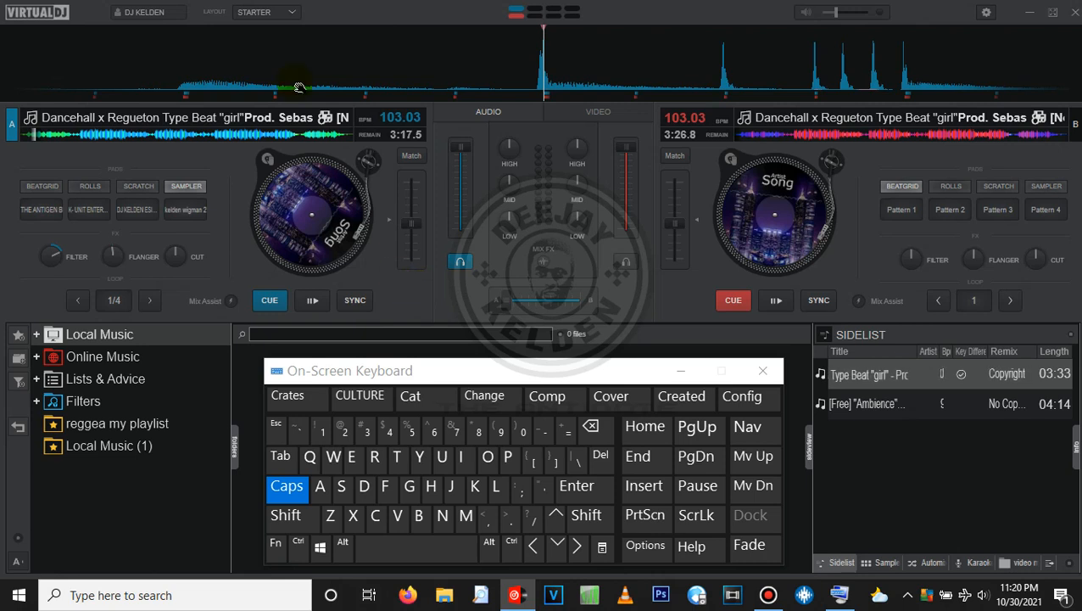
left_click(287, 13)
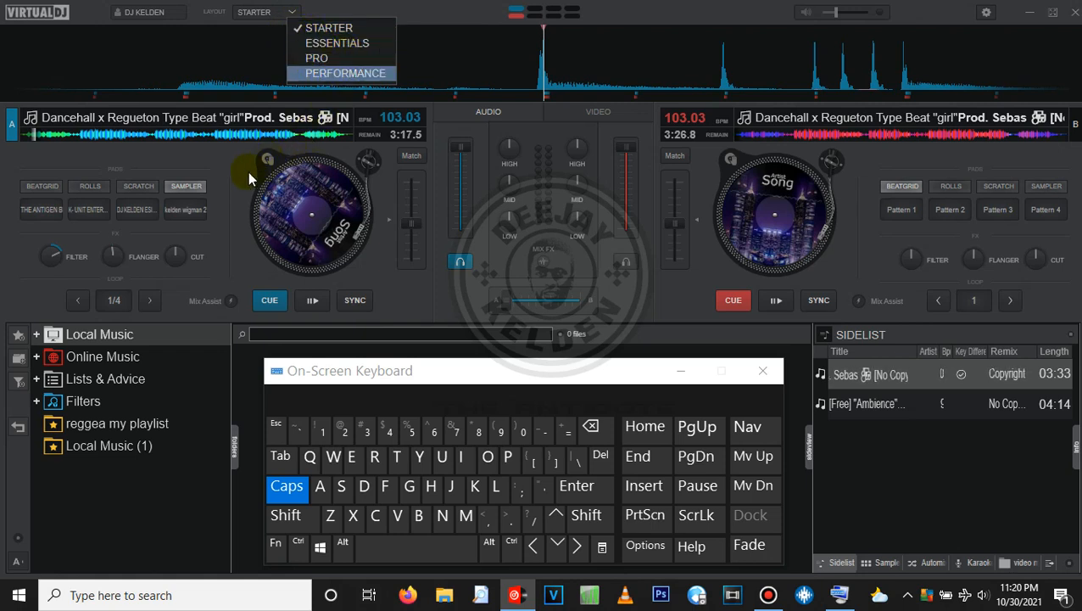
left_click(239, 257)
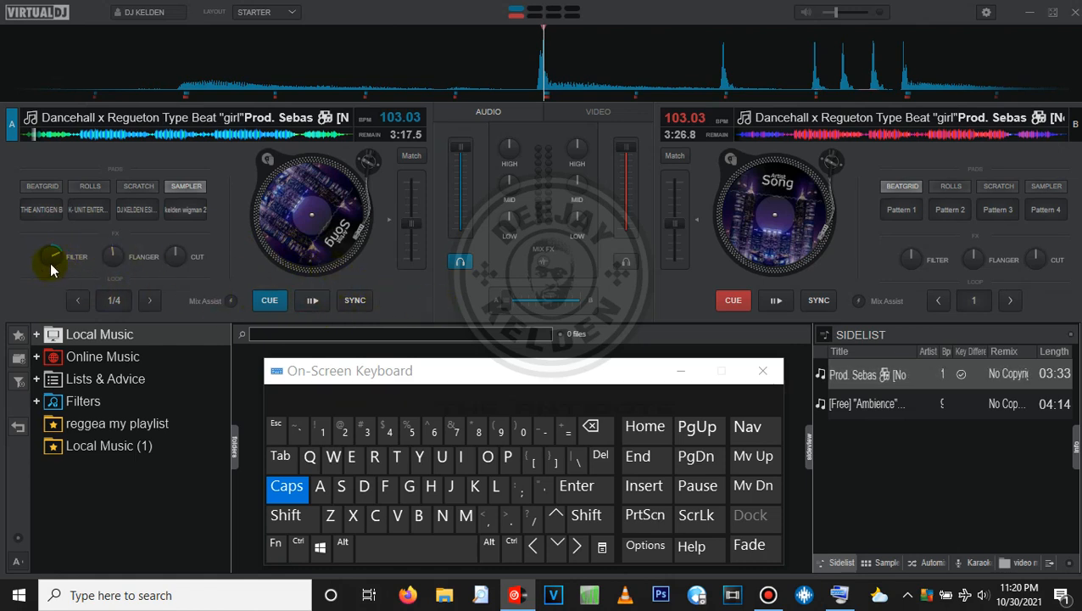
Step: Reset deck A's Filter effect to neutral, turn it towards the bass side, and reset it again
mouse_move(54, 260)
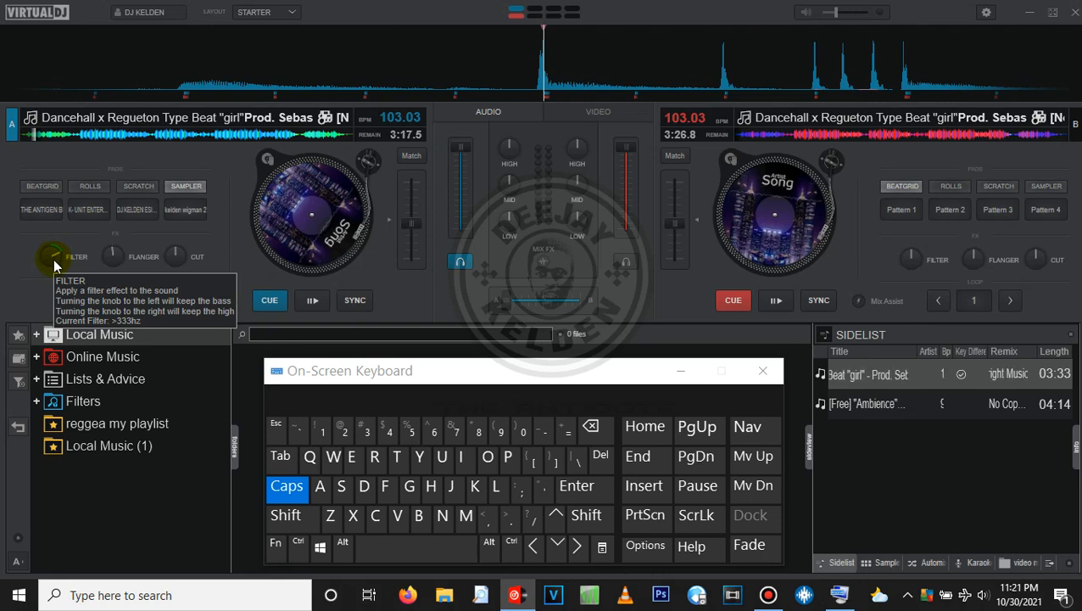
double_click(53, 258)
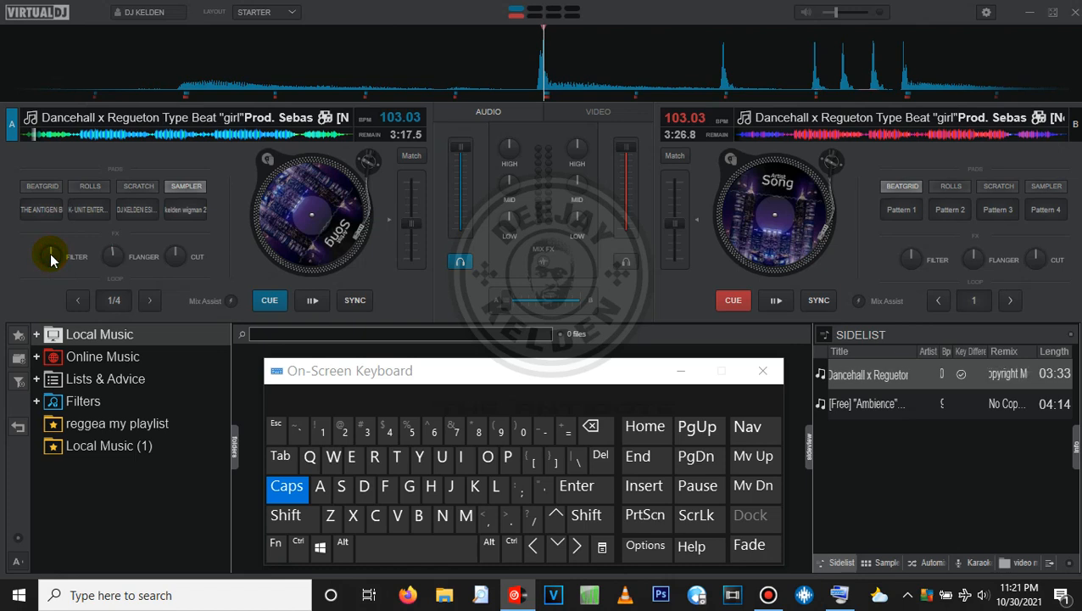
left_click_drag(50, 253, 2, 262)
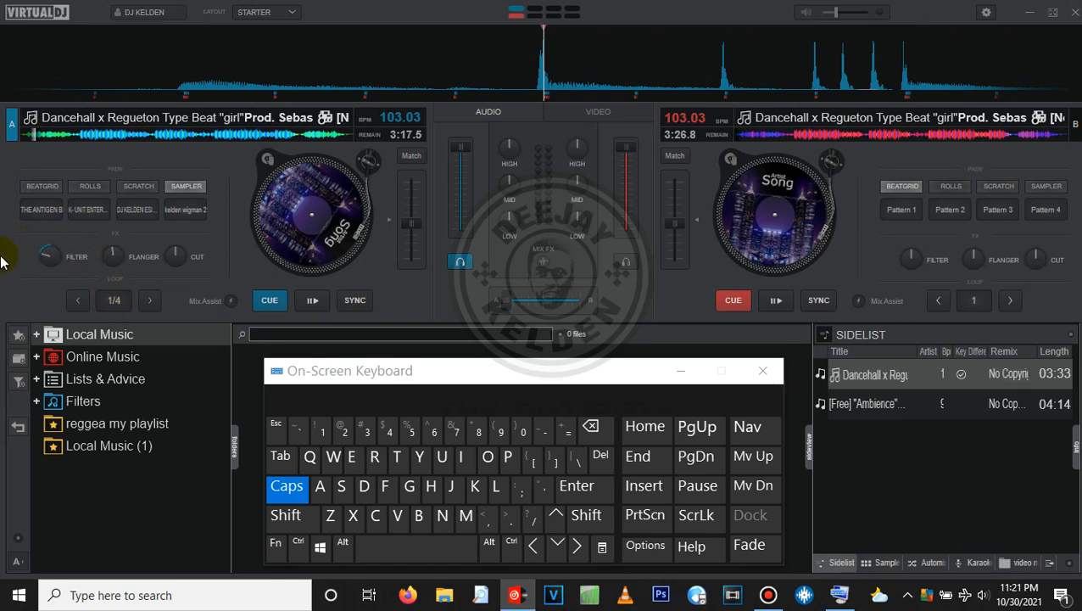
double_click(48, 260)
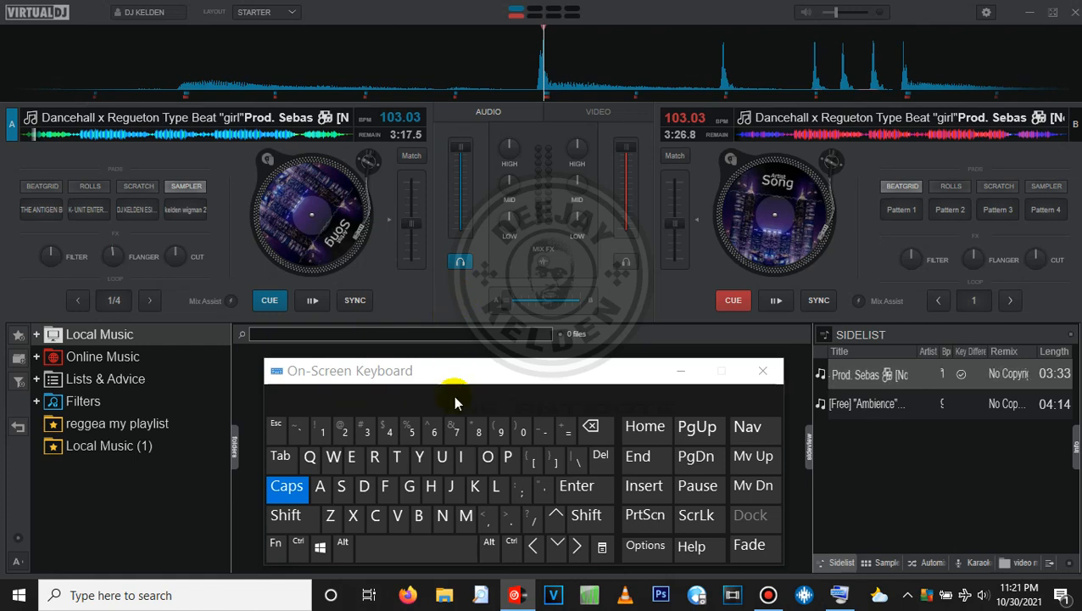
Step: Play deck A with the Flanger effect turned away from neutral, return to the cue point, and reset the Flanger
left_click(384, 552)
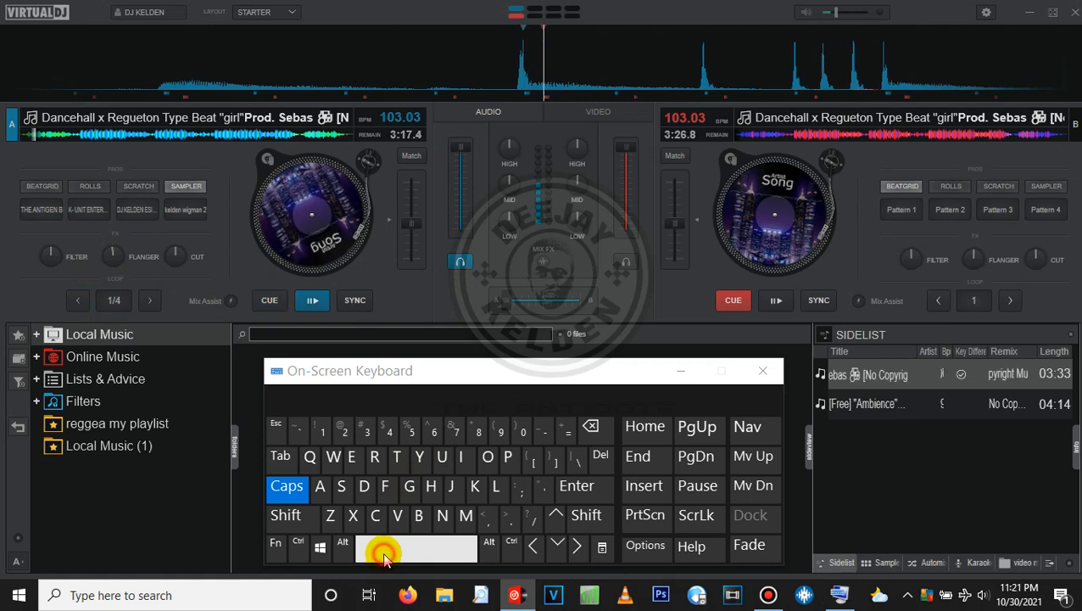
left_click(113, 253)
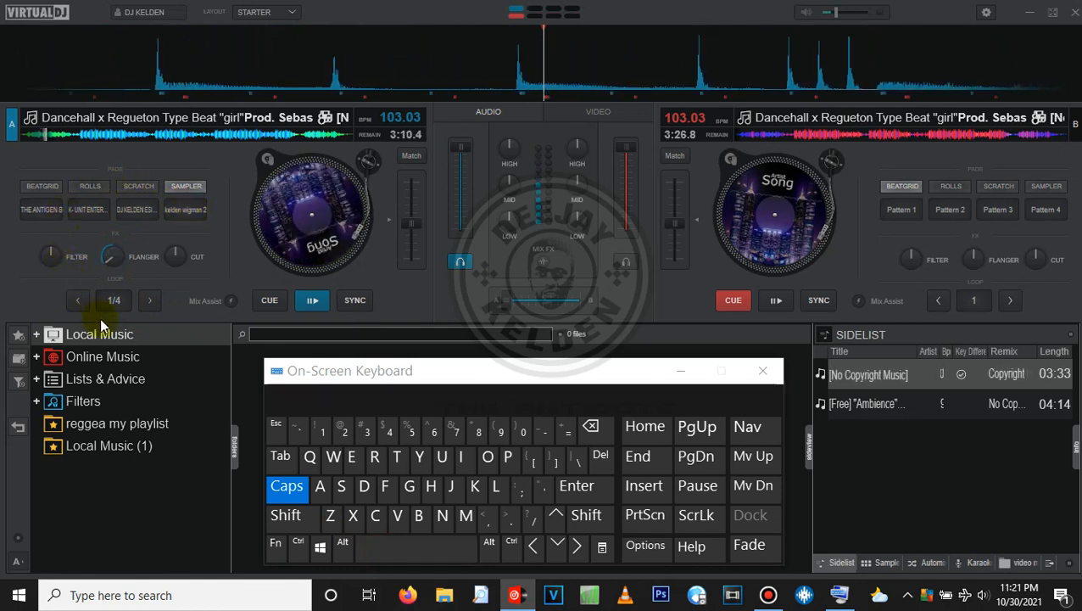
key("space")
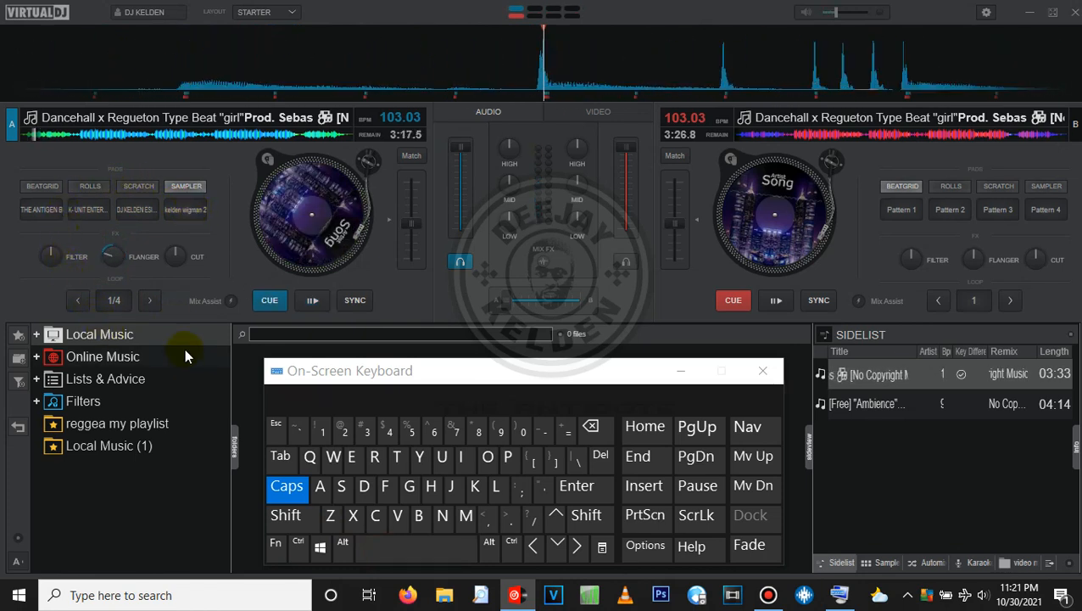
left_click_drag(118, 265, 111, 257)
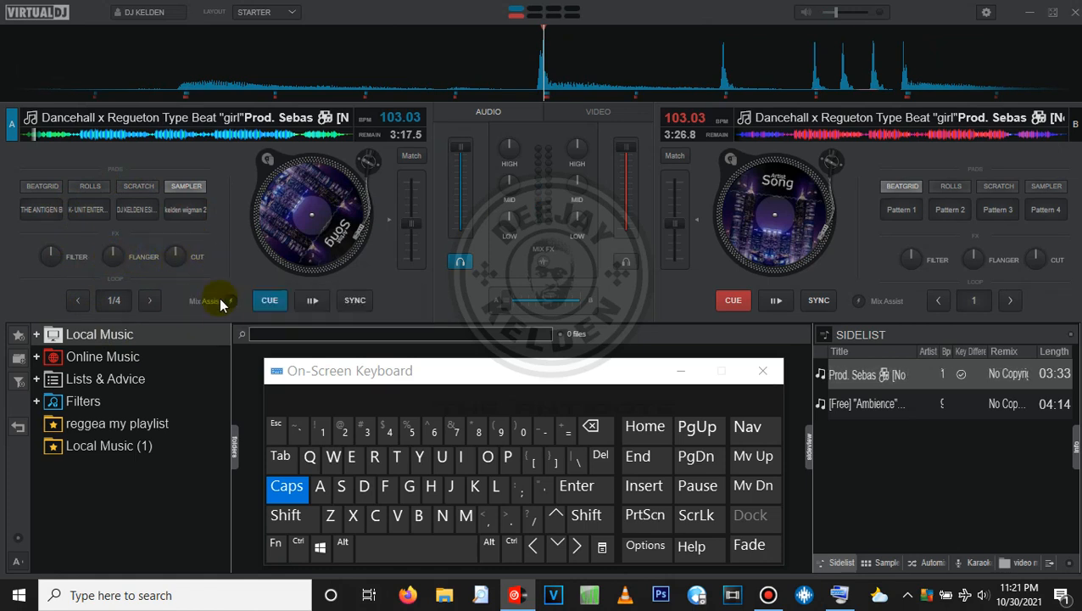
Step: Play deck A while turning its Cut effect, and return the track to its cue point
left_click(403, 543)
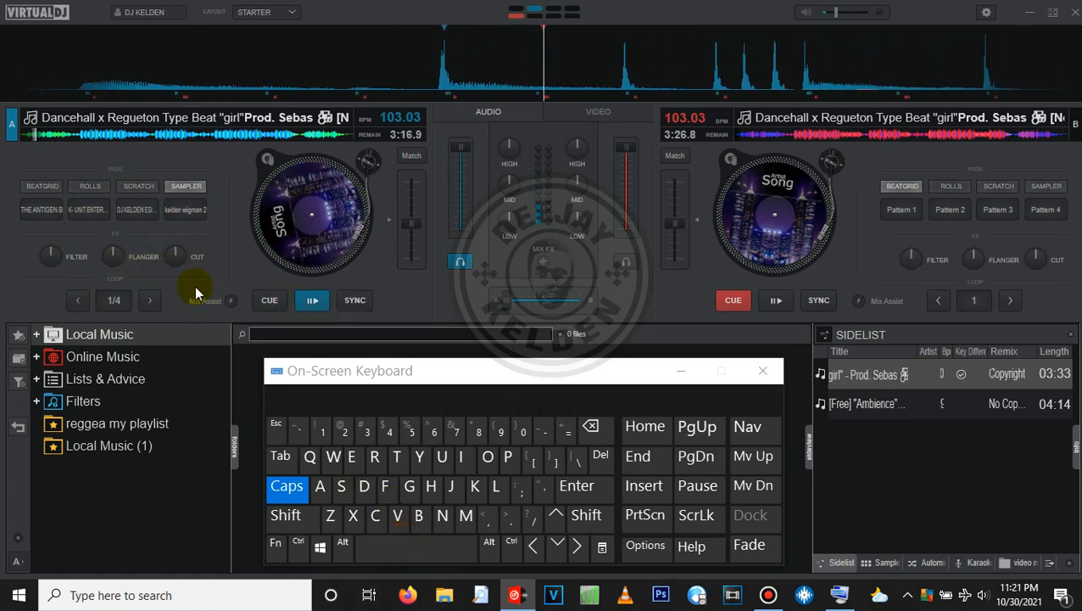
mouse_move(186, 252)
left_mouse_down()
mouse_move(156, 290)
mouse_move(172, 240)
mouse_move(201, 263)
left_mouse_up()
left_click_drag(185, 252, 155, 321)
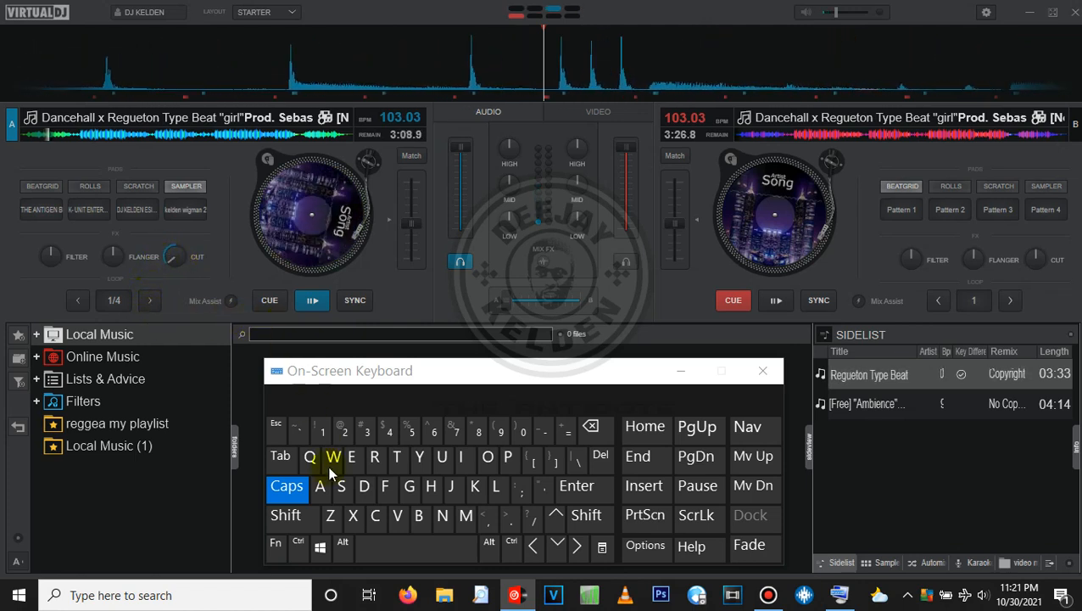
left_click(375, 515)
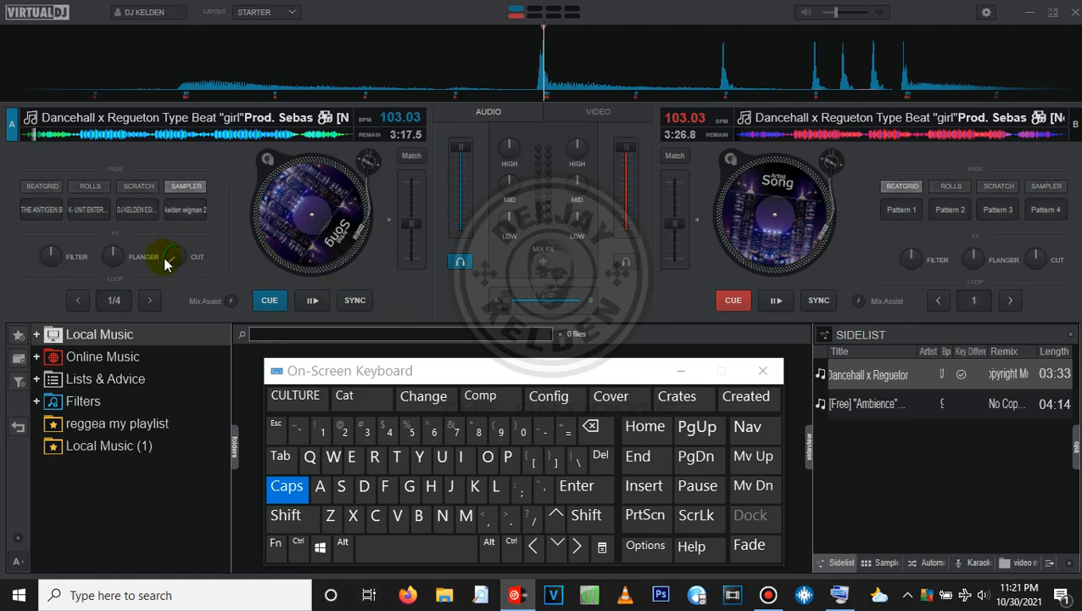
Step: Imitate the Cut effect by dropping and raising deck A's volume fader during playback, and return the track to its cue point
left_click(462, 231)
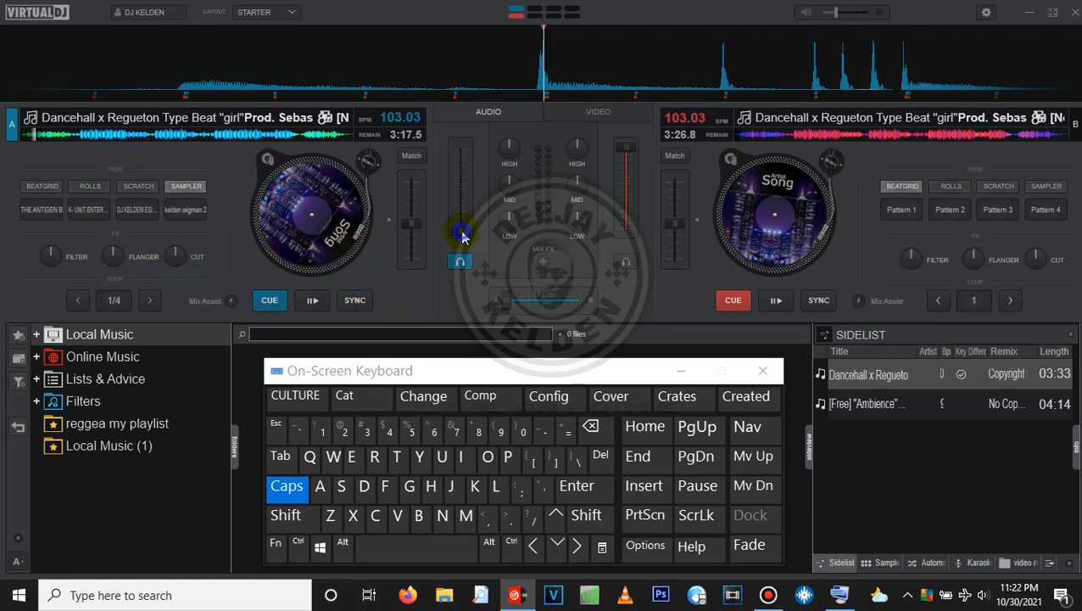
left_click(394, 551)
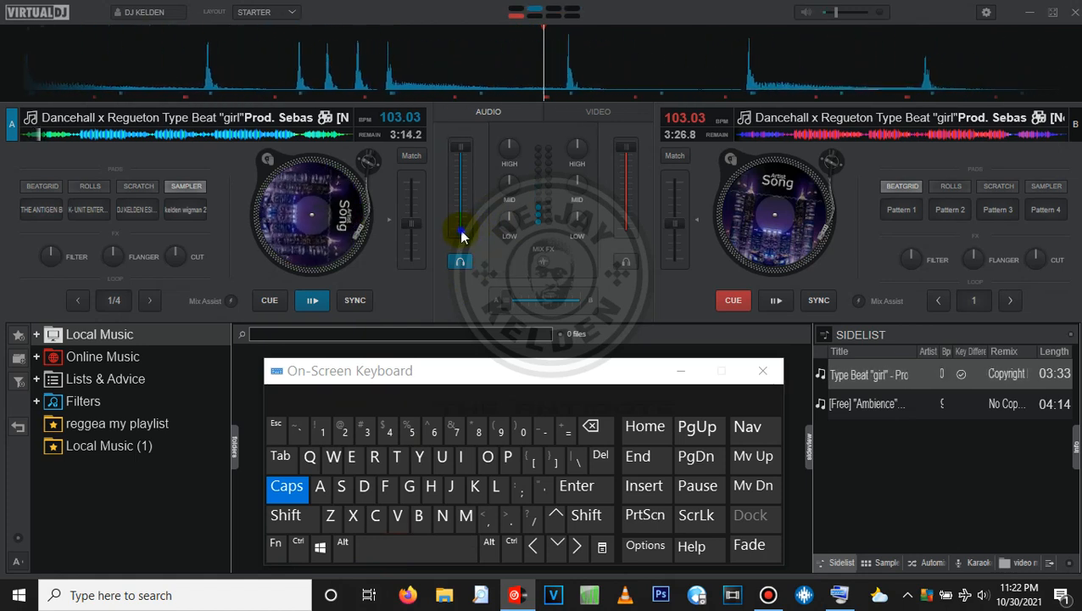
left_click(461, 231)
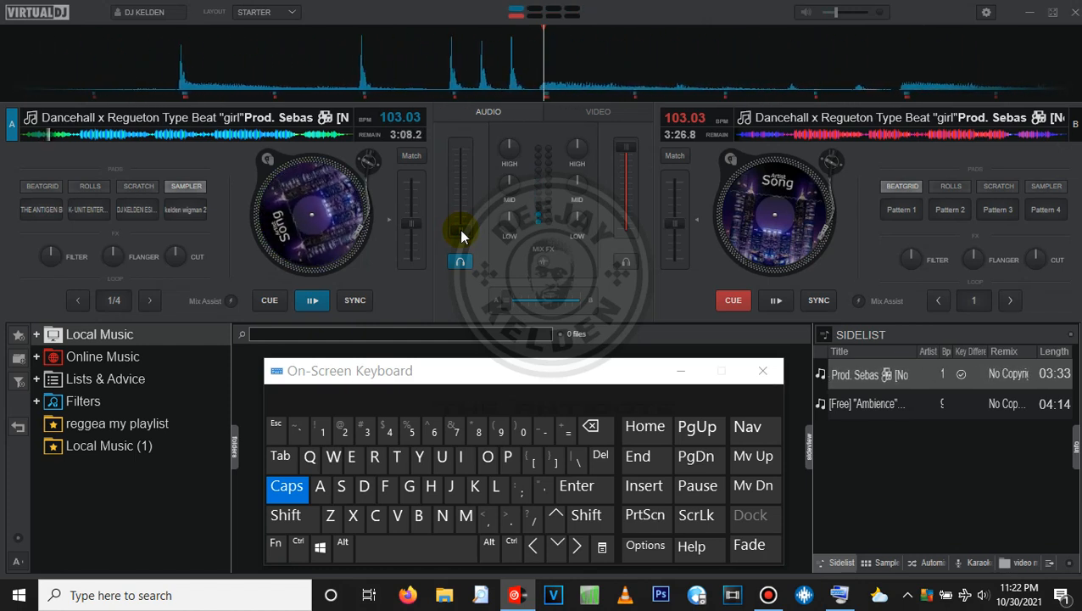
left_click_drag(459, 229, 449, 24)
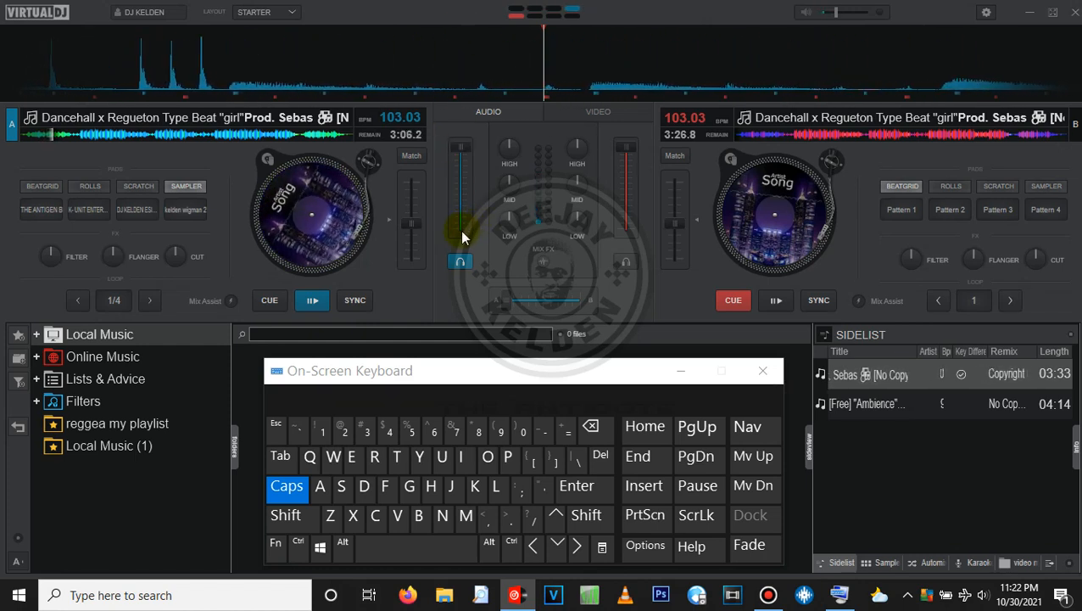
left_click(459, 229)
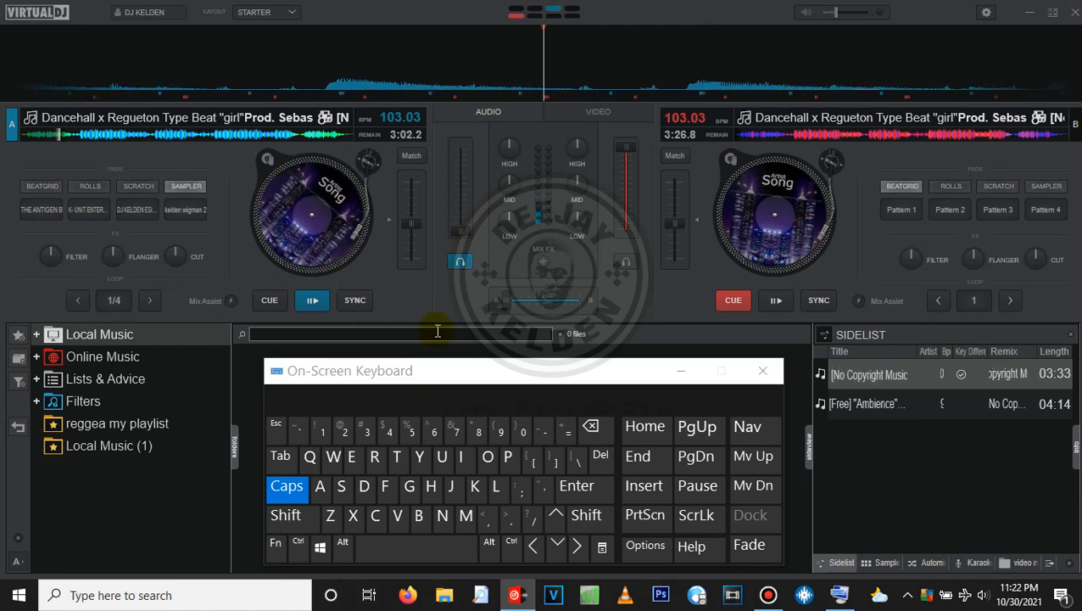
left_click(378, 515)
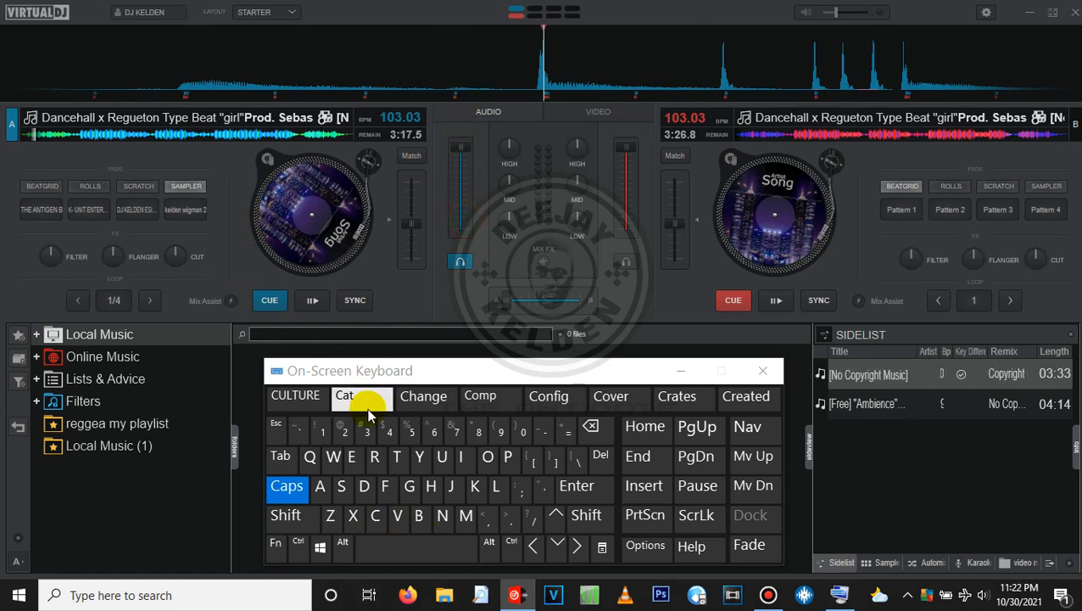
Step: Play deck A with the Cut effect turned clockwise, return to the cue point, and reset the Cut effect to neutral
left_click(378, 545)
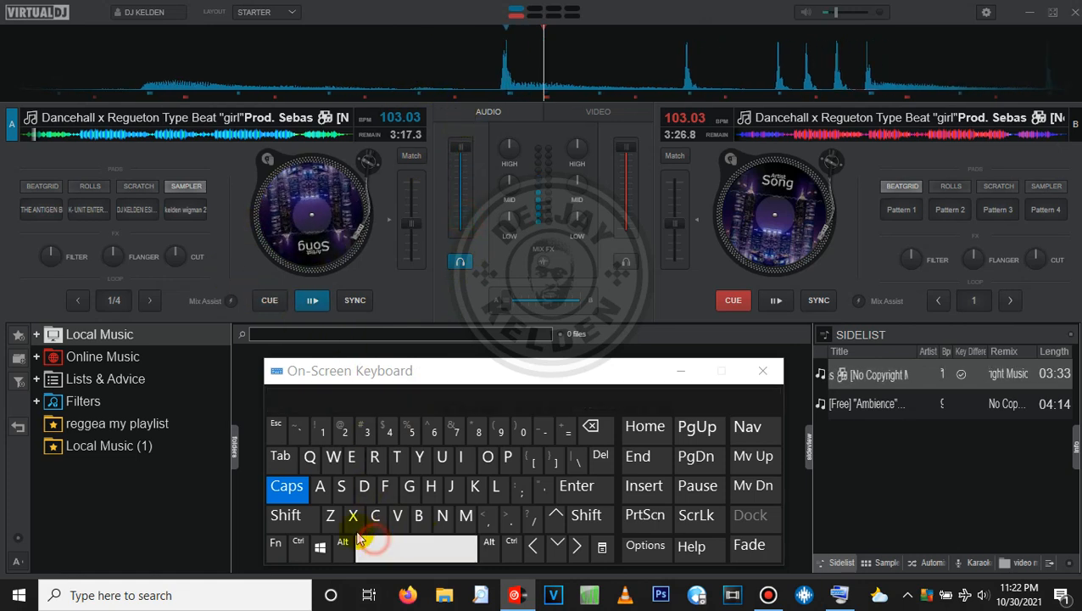
left_click_drag(171, 257, 156, 265)
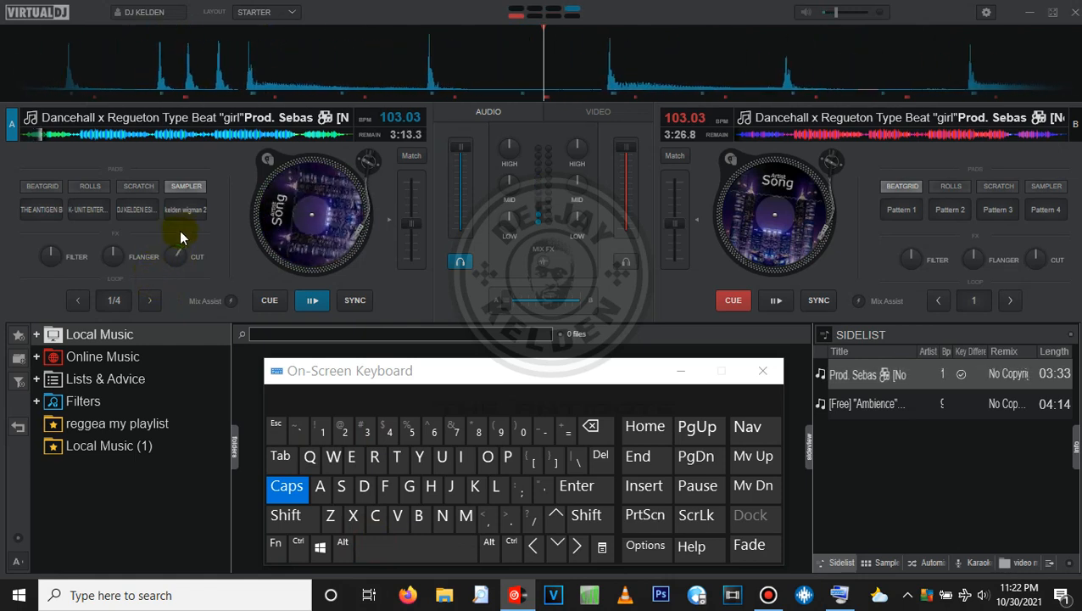
left_click(376, 521)
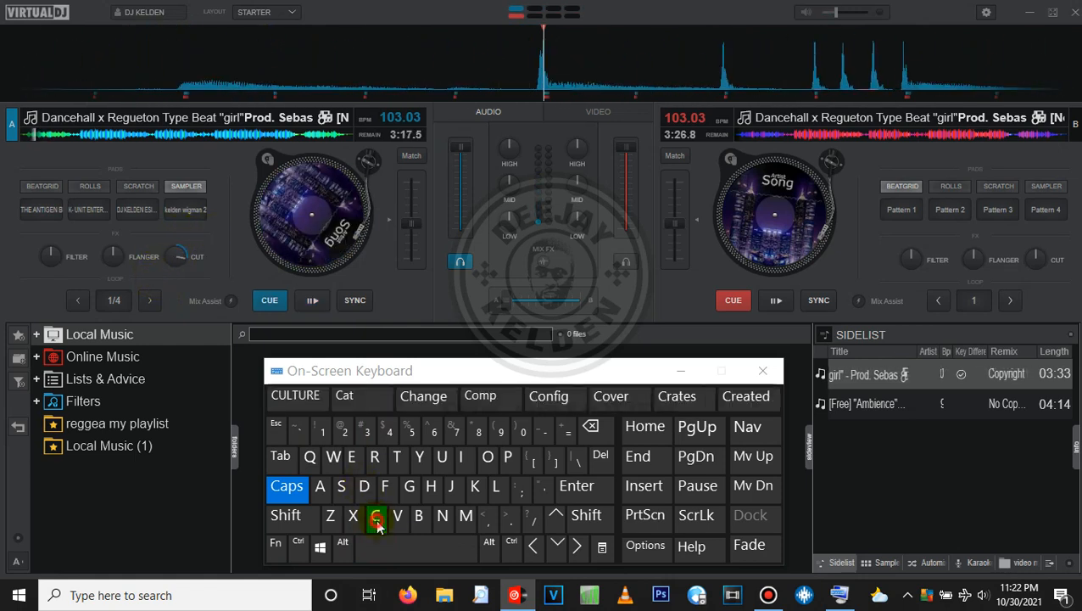
left_click(176, 258)
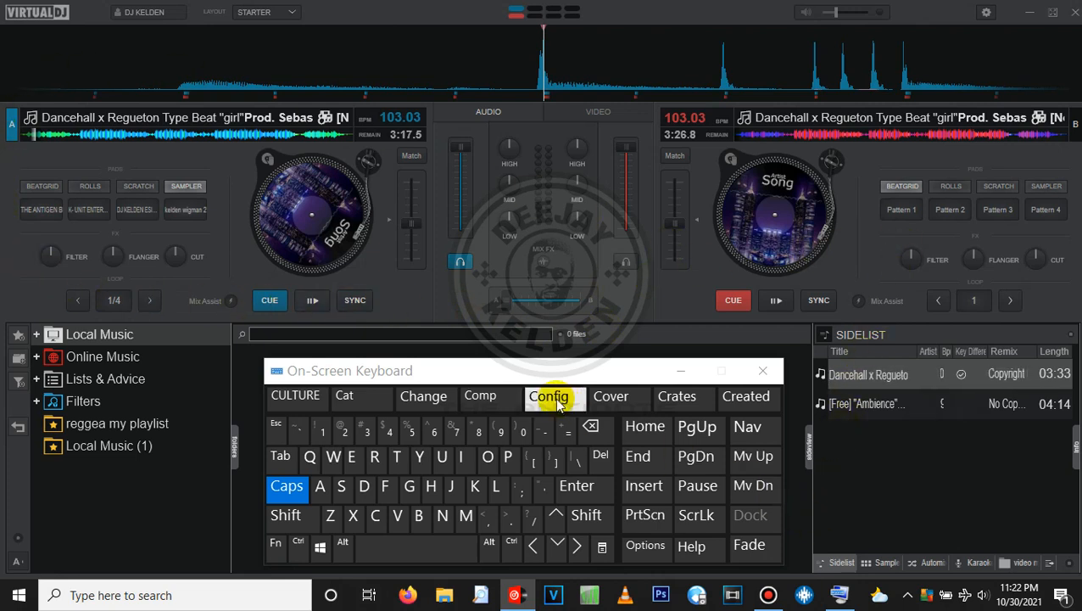
Step: Move the on-screen keyboard clear of the sideview and widen the sideview
left_click_drag(534, 380, 389, 360)
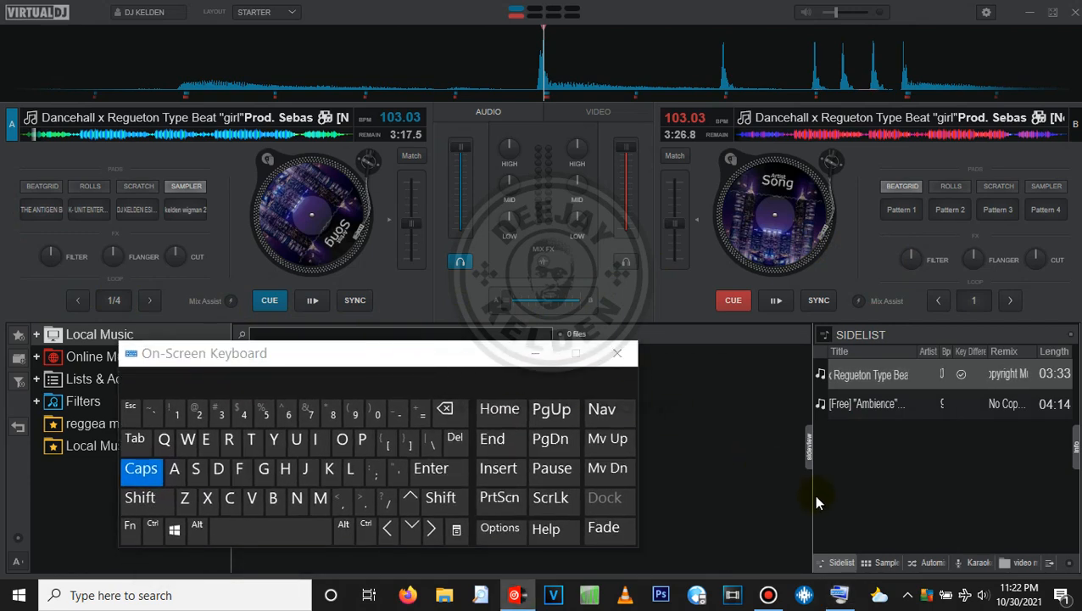
left_click_drag(815, 496, 708, 492)
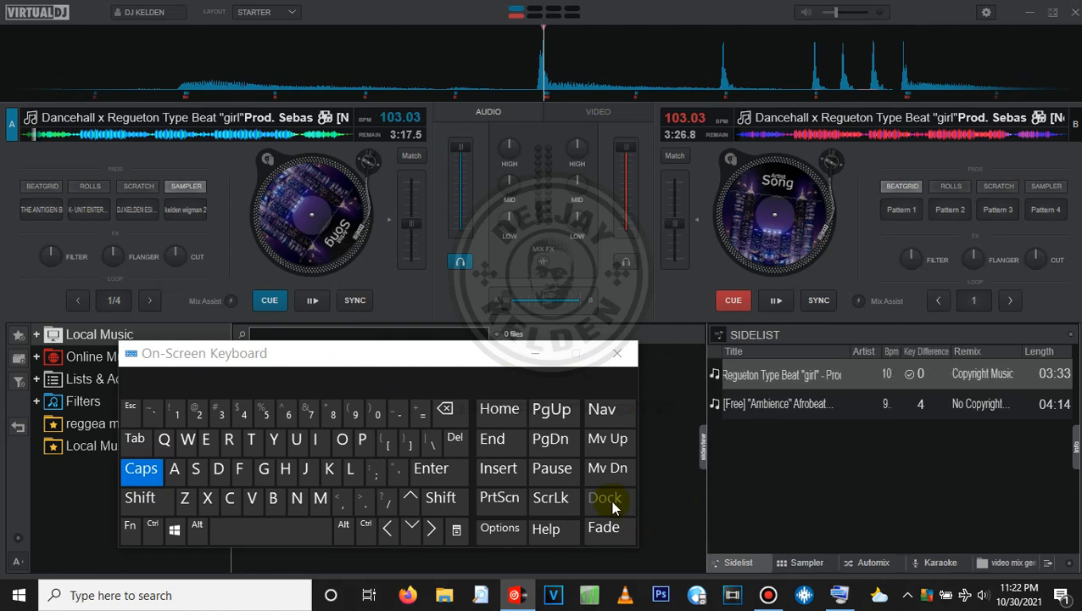
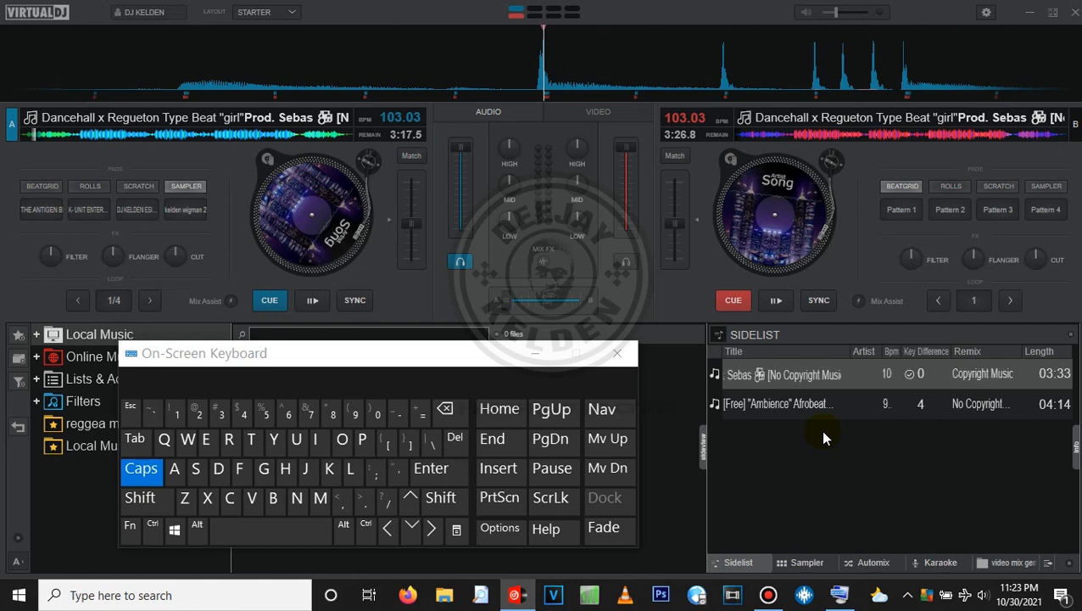
Step: Show the Sampler, Automix, Karaoke and video mix gengetone playlist views one after another in the sideview
left_click(802, 562)
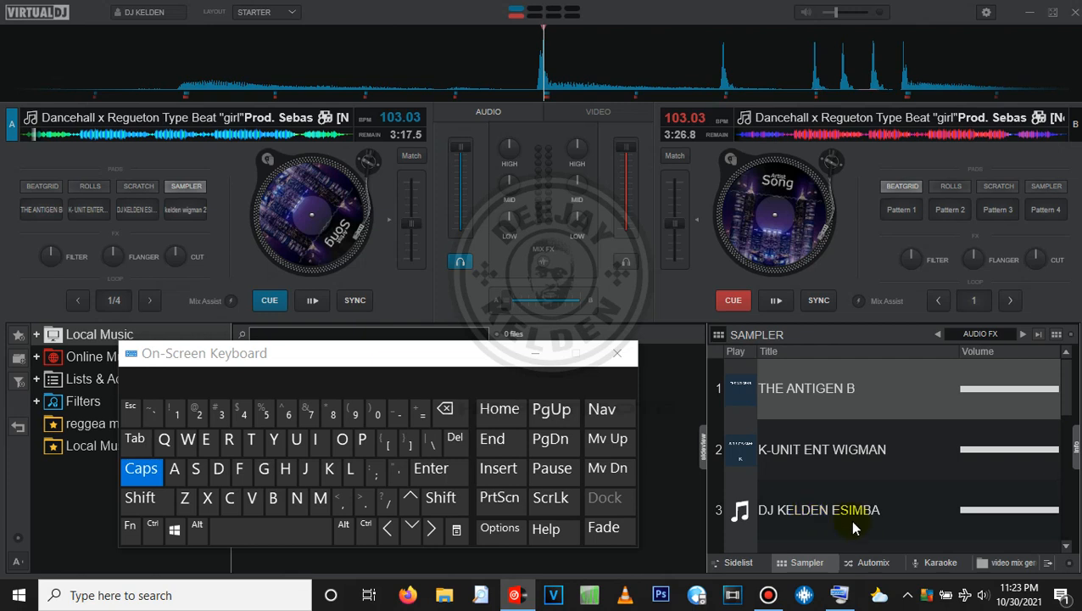
left_click(867, 563)
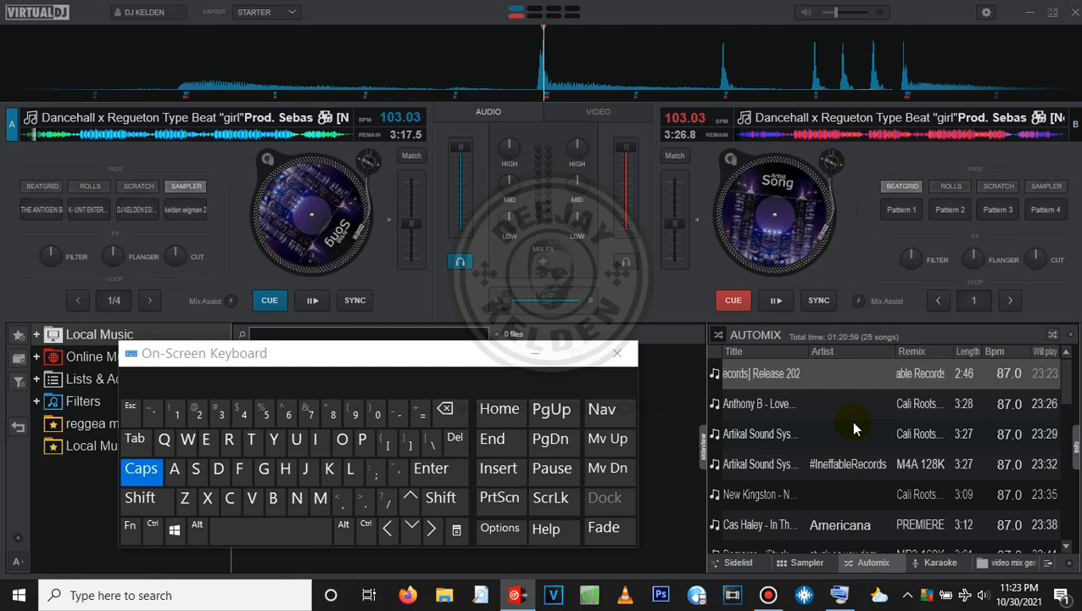
left_click(940, 563)
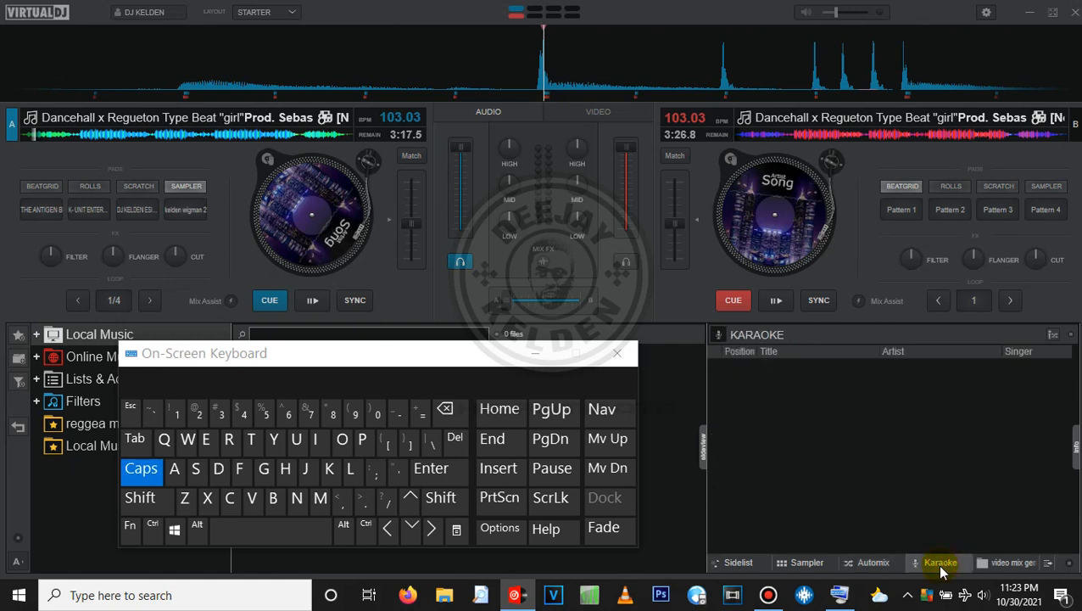
left_click(1003, 563)
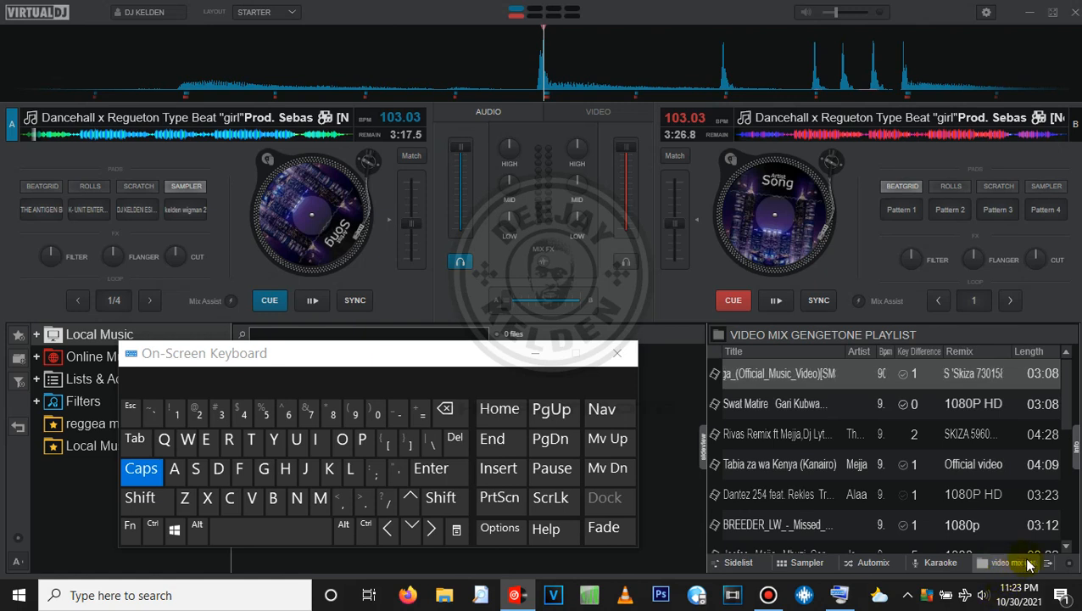
Step: Show the Sidelist in a narrower sideview and minimize the on-screen keyboard
left_click(740, 563)
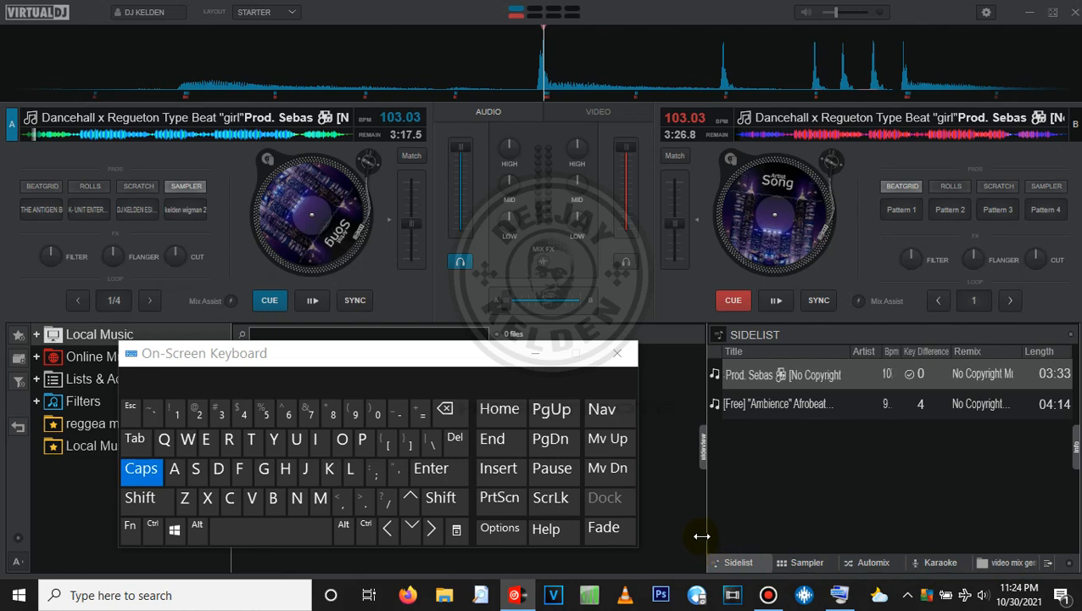
left_click_drag(703, 536, 758, 525)
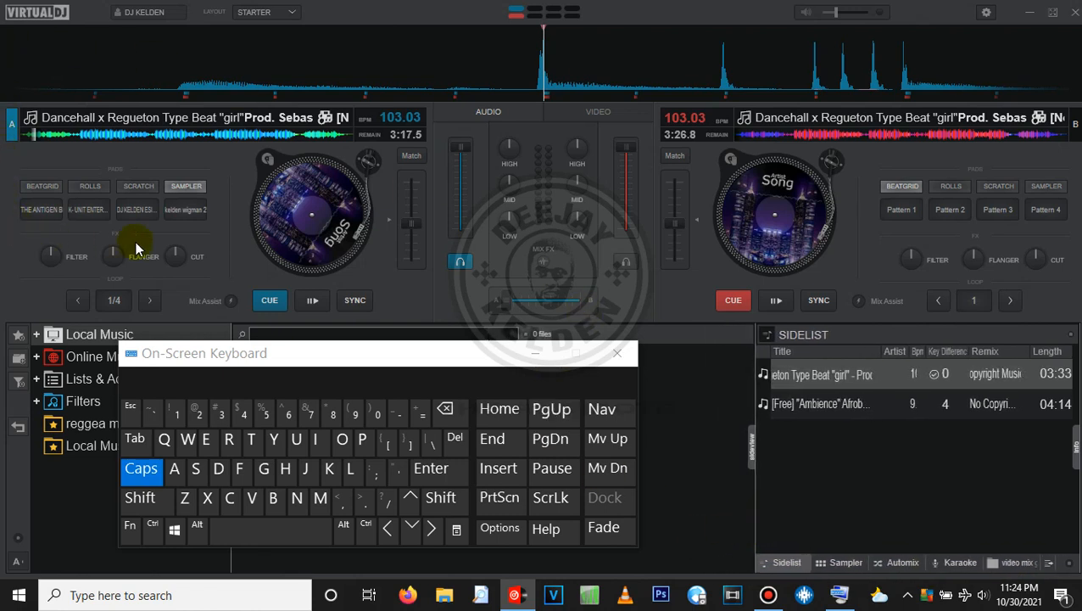
left_click(534, 353)
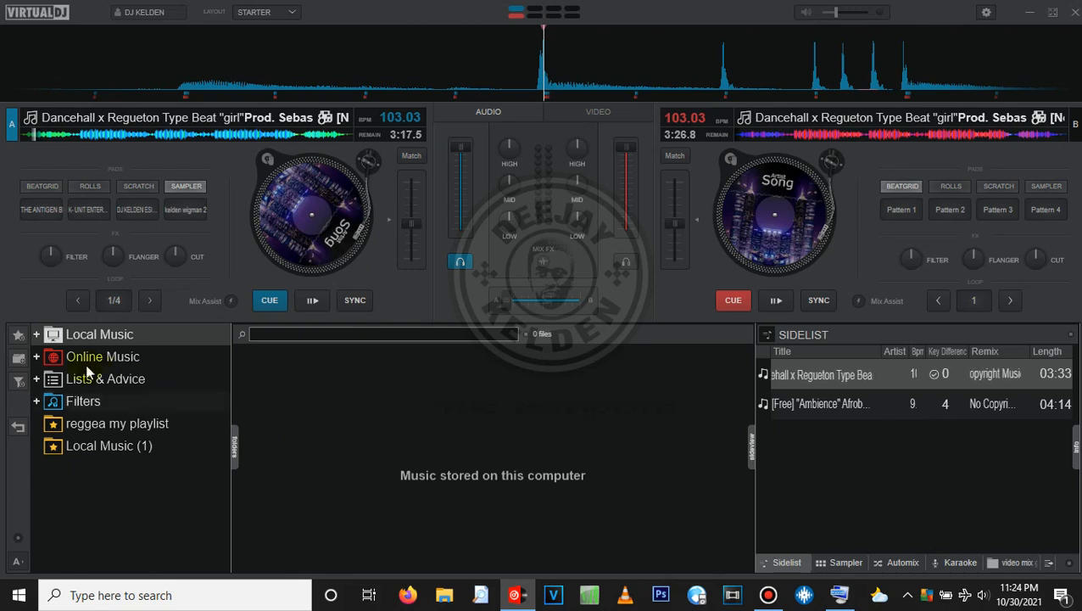
Step: Expand Local Music and look through its Hard Drives and Desktop branches, collapsing each after viewing
left_click(36, 336)
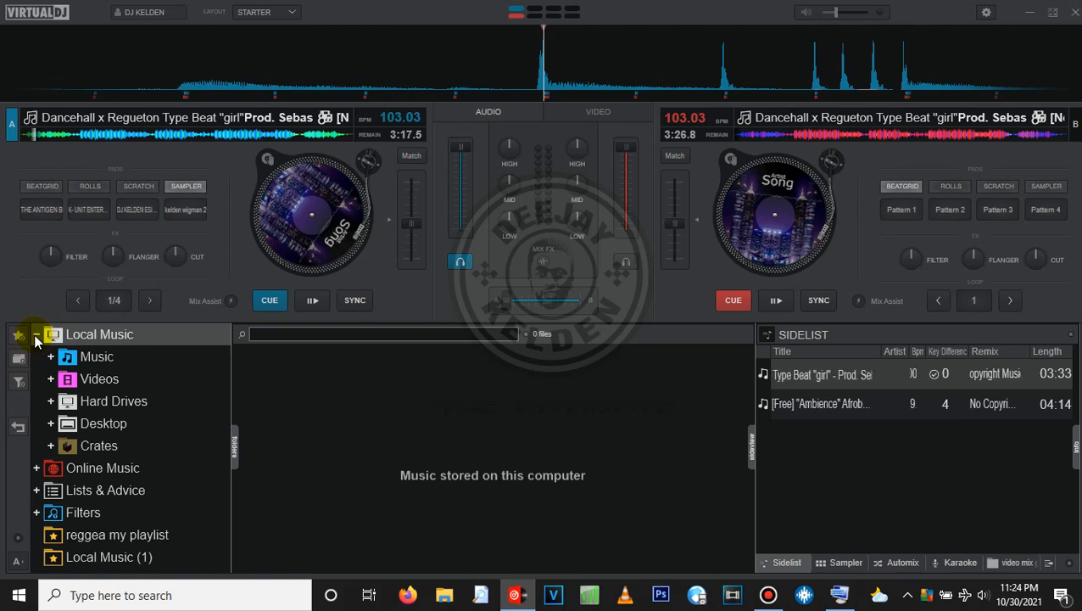
left_click(47, 400)
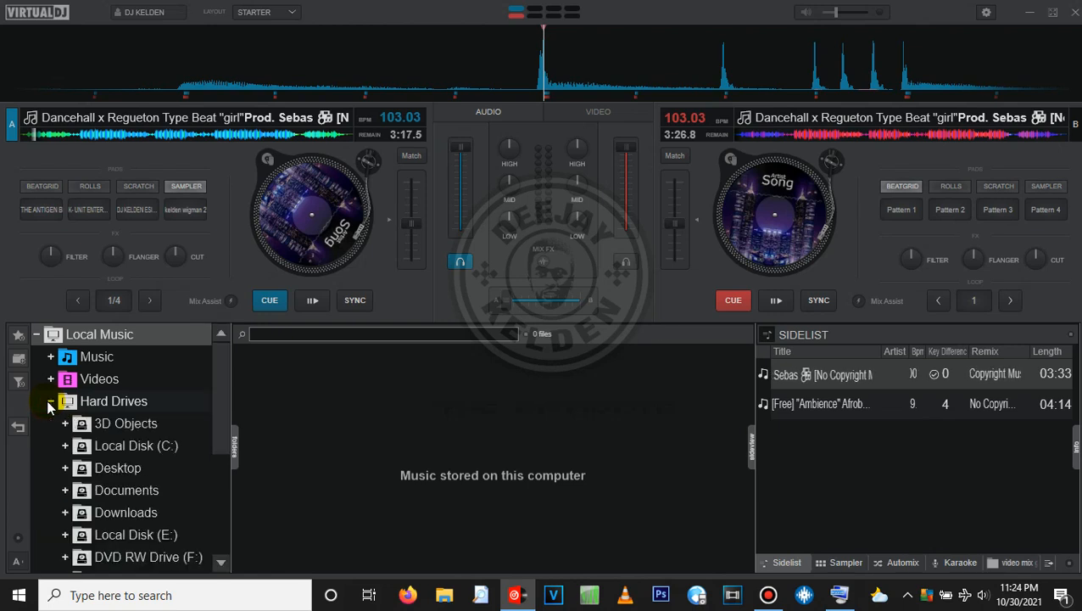
left_click_drag(221, 379, 224, 411)
left_click(60, 339)
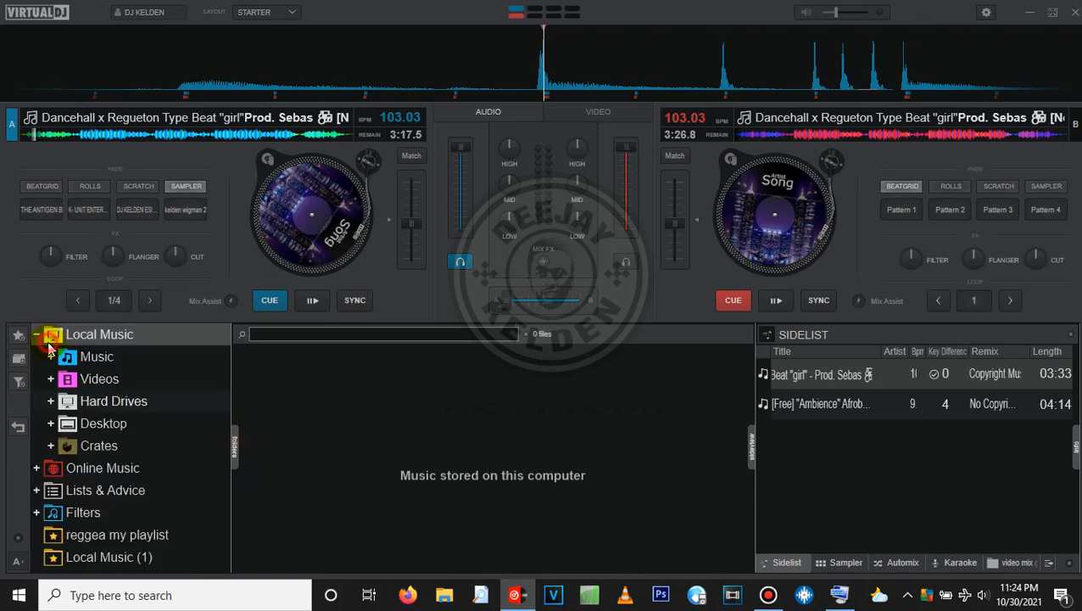
left_click(56, 425)
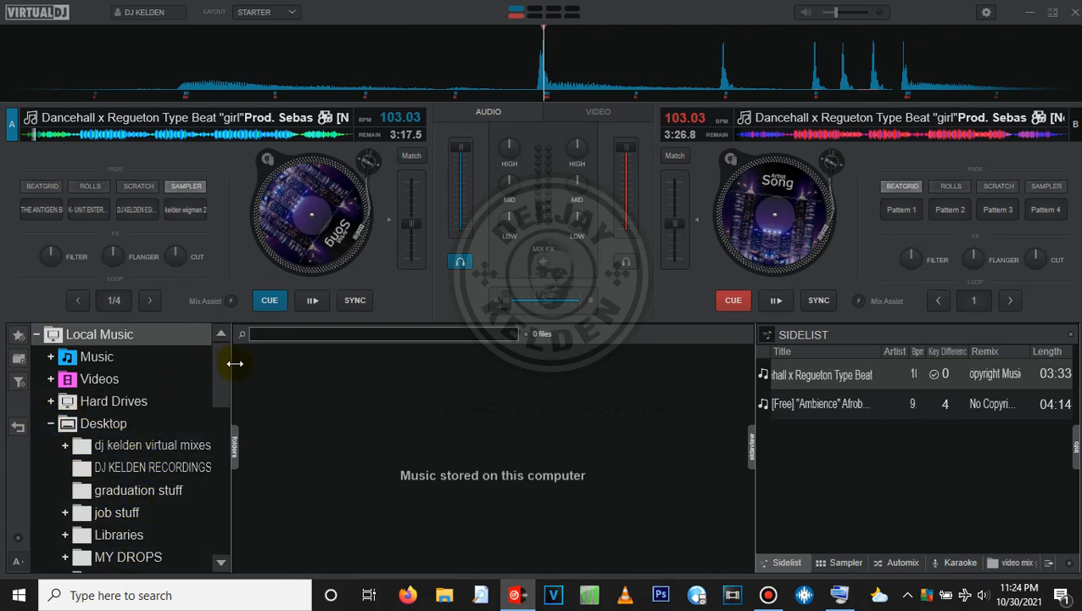
mouse_move(222, 368)
left_mouse_down()
mouse_move(222, 394)
mouse_move(223, 365)
left_mouse_up()
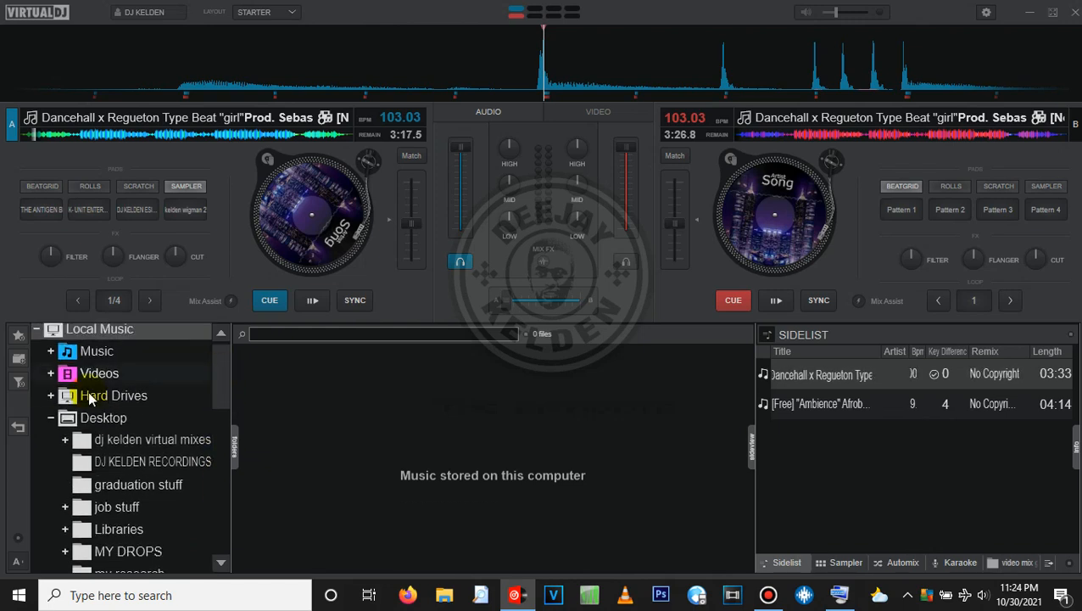
left_click(52, 422)
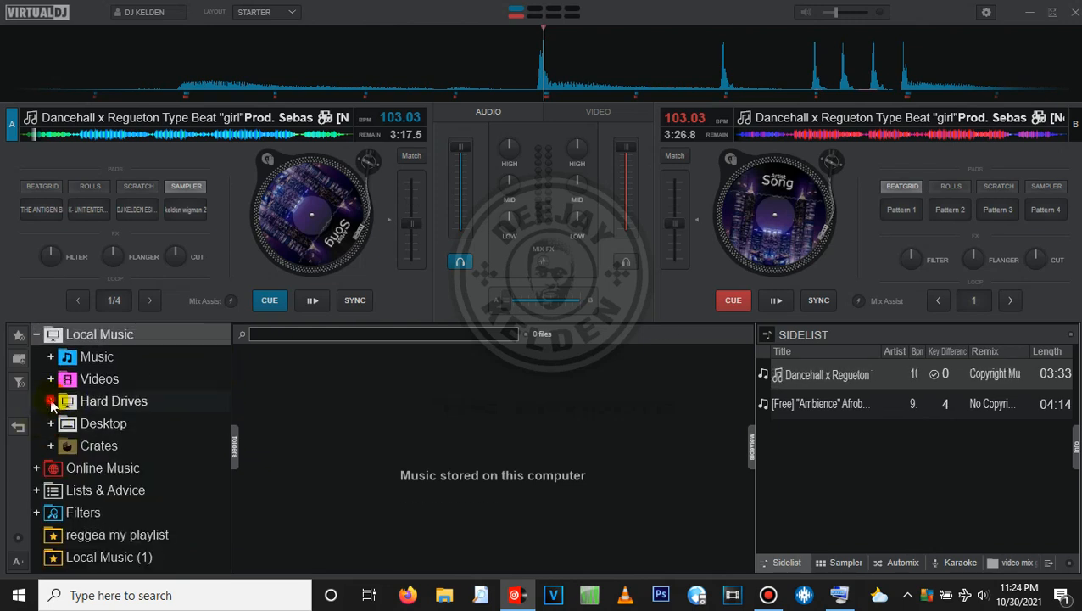
Step: Open the 1 EXTENDED 2019 folder on Local Disk (E:) under Hard Drives and widen the file list
left_click(51, 401)
left_click_drag(222, 398, 219, 440)
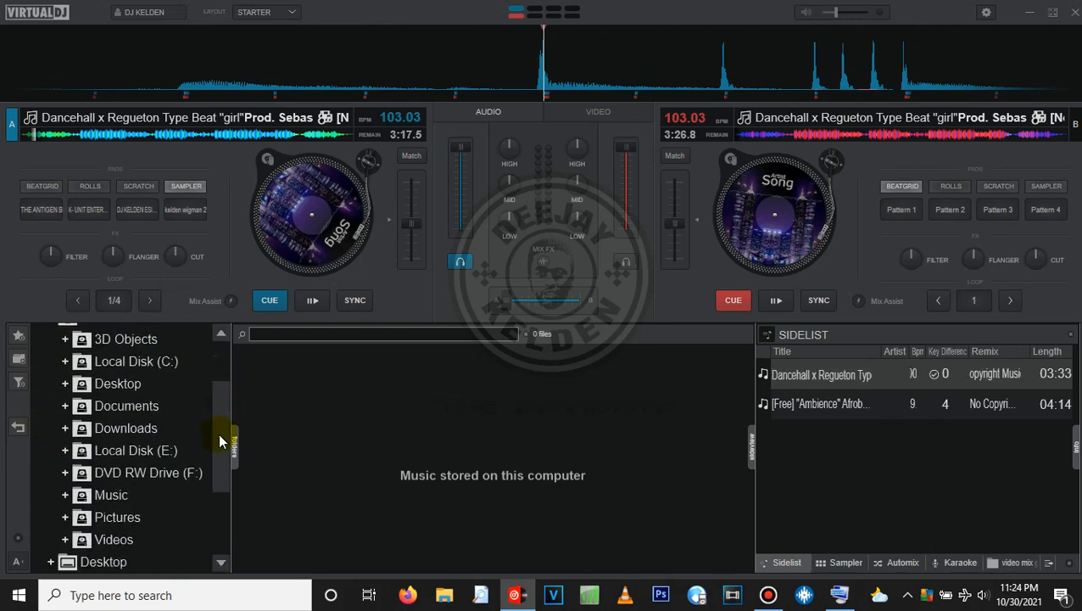
left_click(65, 451)
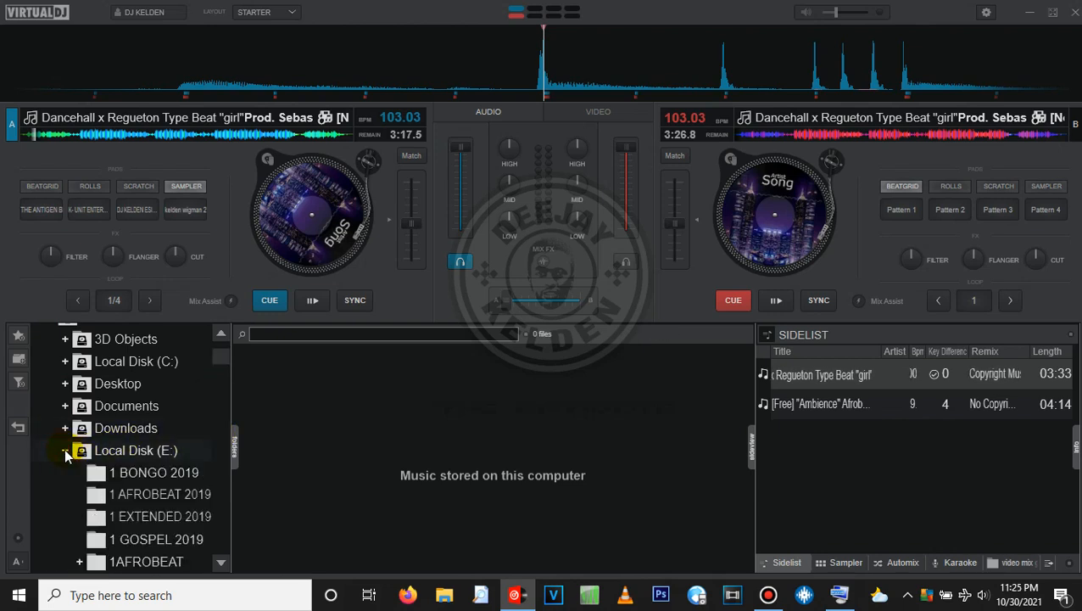
left_click(184, 517)
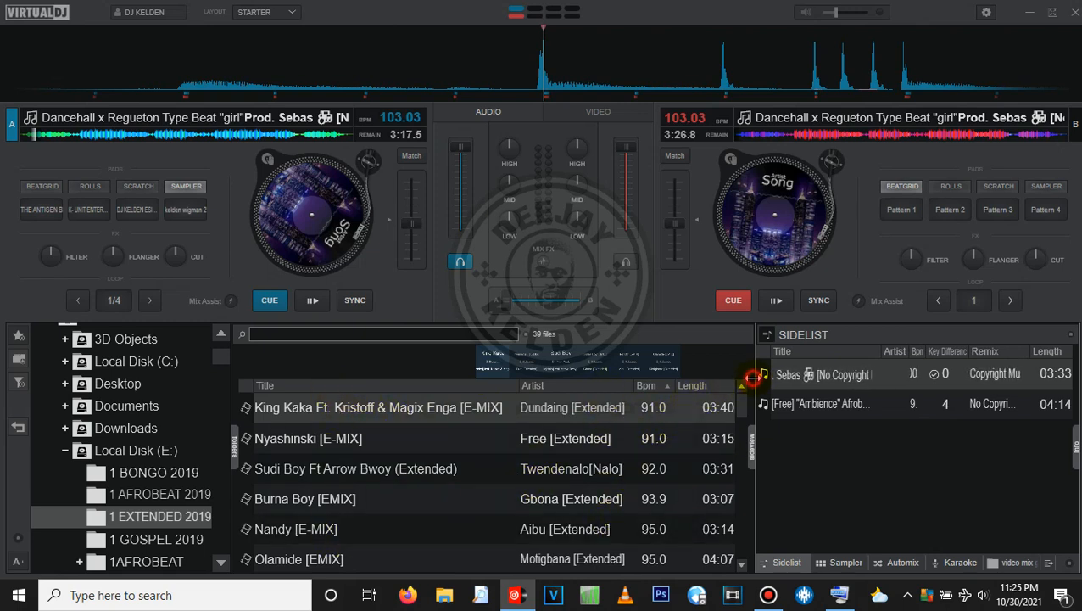
left_click_drag(754, 374, 817, 371)
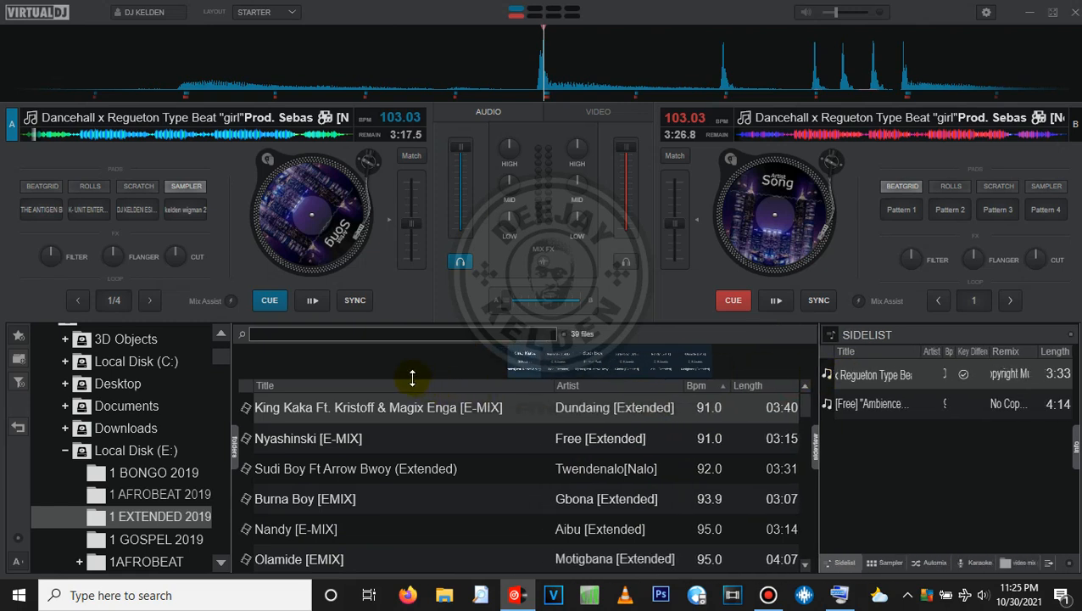
Step: Show the Year column in the file list and hide it again
right_click(288, 382)
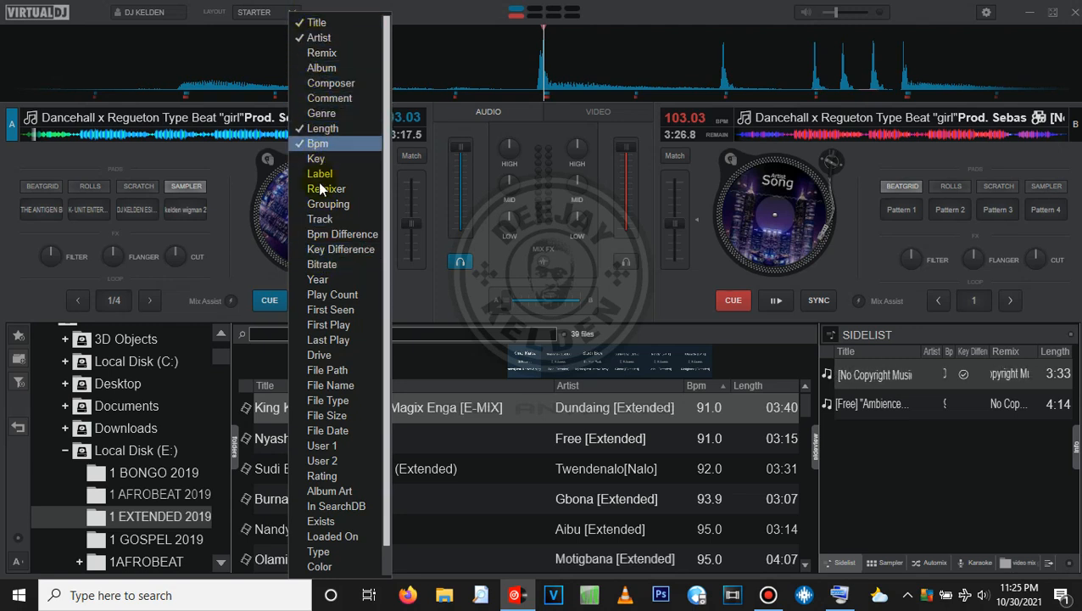
left_click(314, 280)
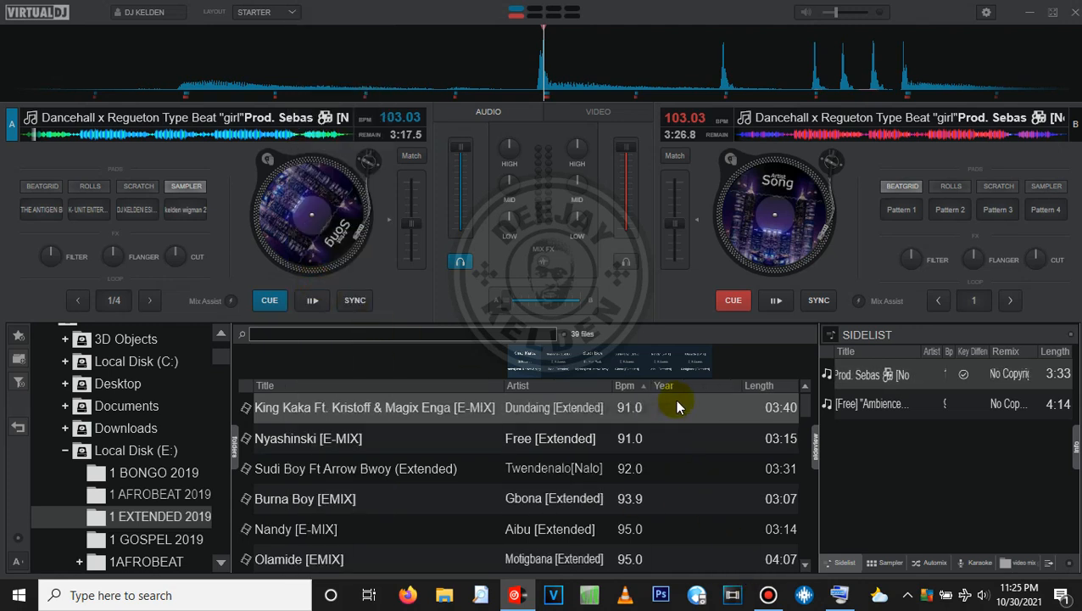
right_click(693, 381)
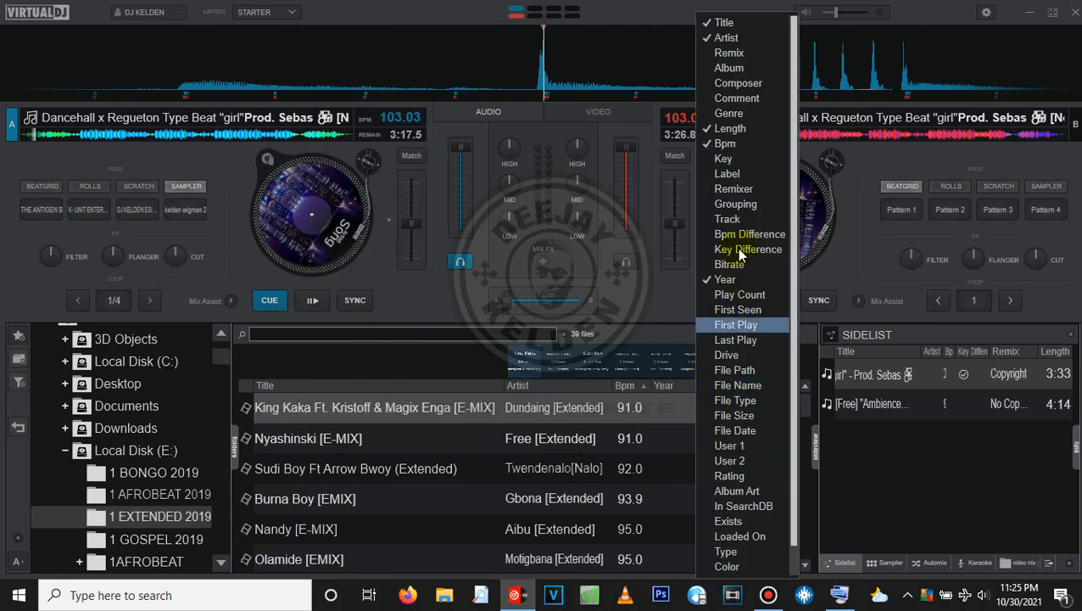
left_click(711, 279)
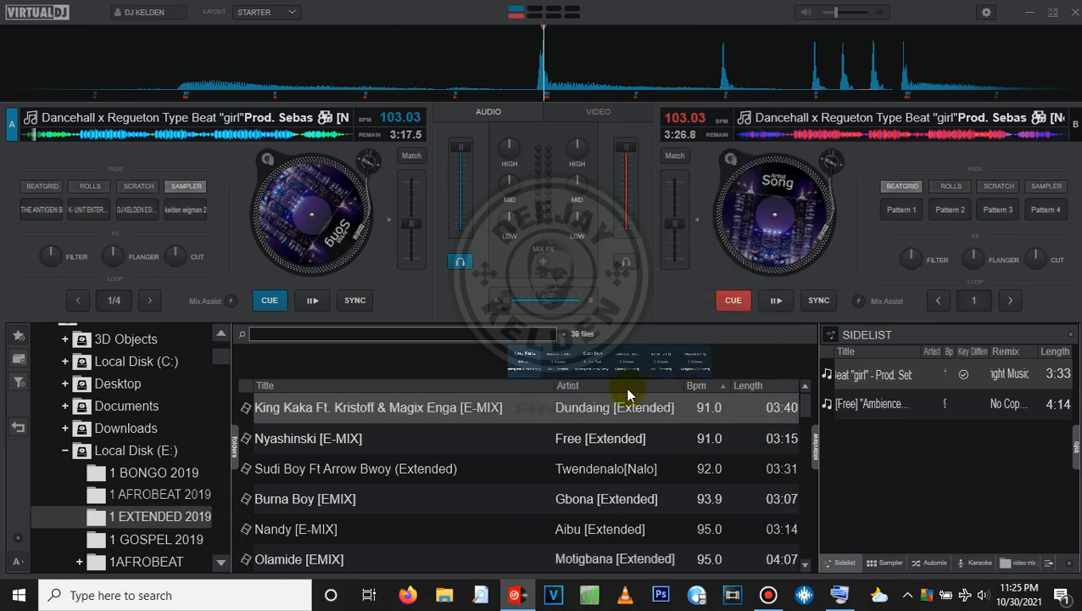
Step: Show the Key column to review the keys of the tracks in the folder, and hide it again
right_click(506, 389)
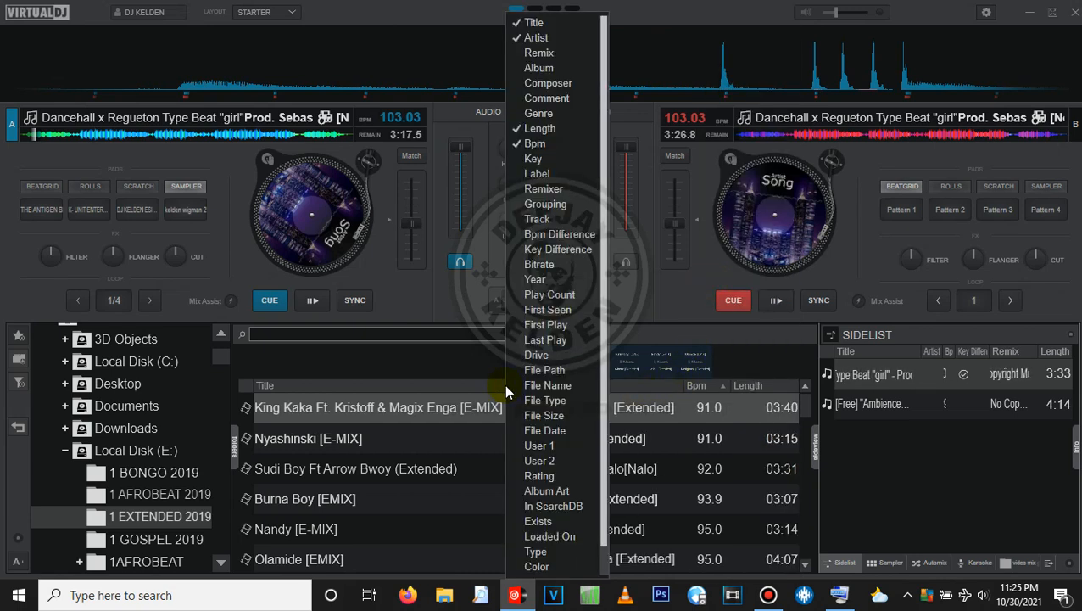
left_click(523, 163)
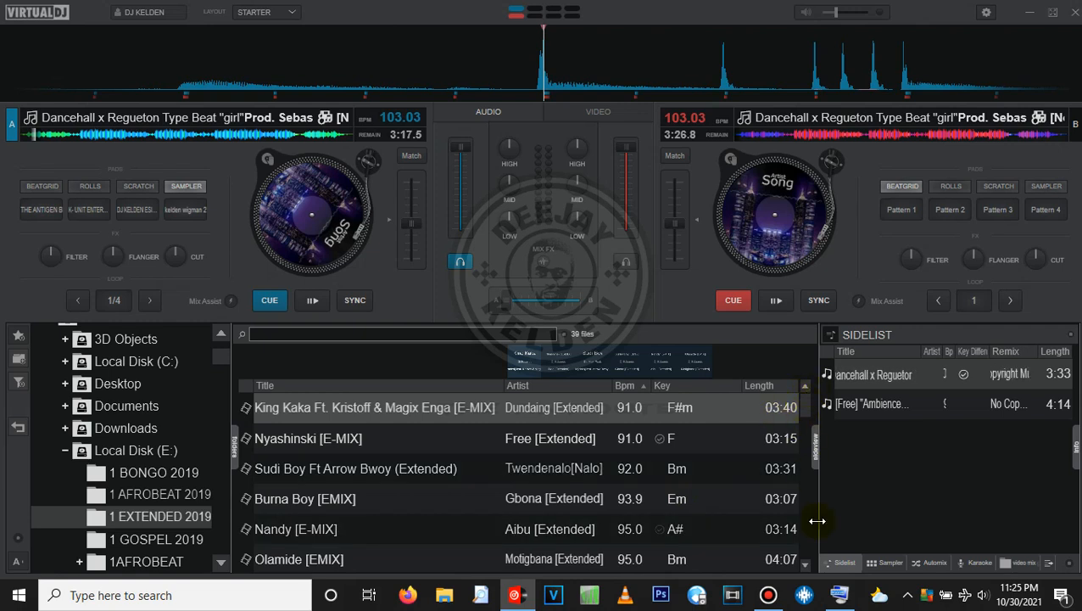
left_click(806, 567)
left_click(806, 567)
left_click(806, 566)
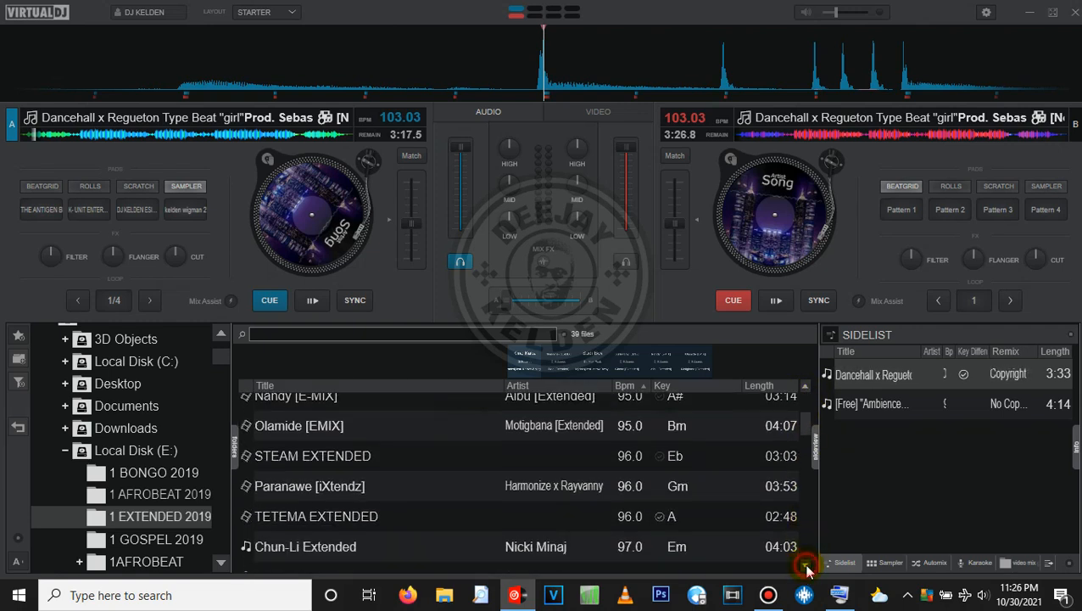
left_click(806, 567)
left_click(806, 567)
left_click(806, 567)
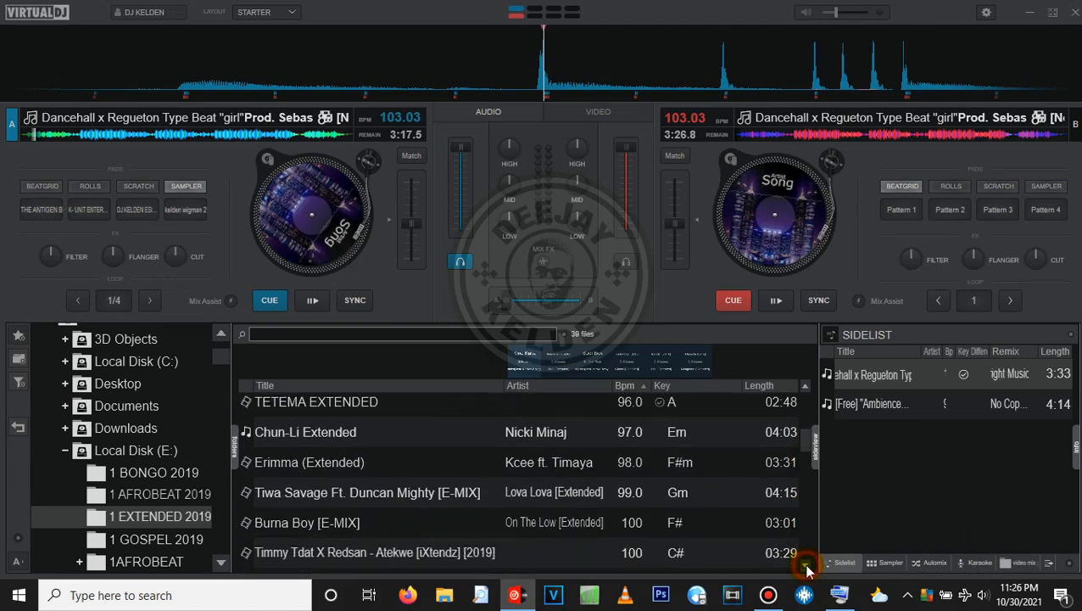
left_click(806, 566)
left_click(806, 567)
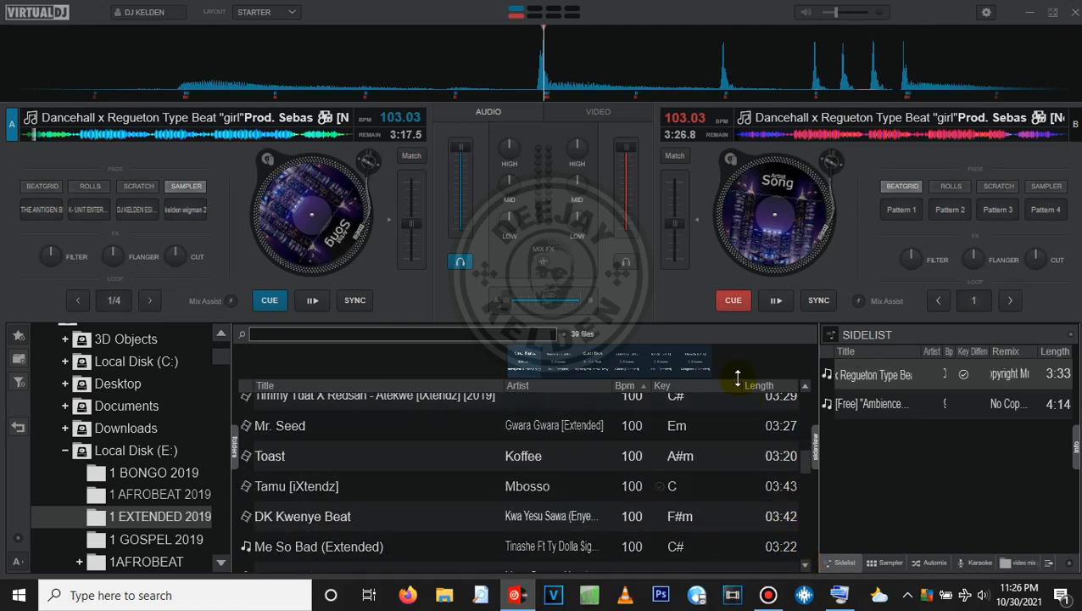
left_click(805, 387)
left_click(805, 386)
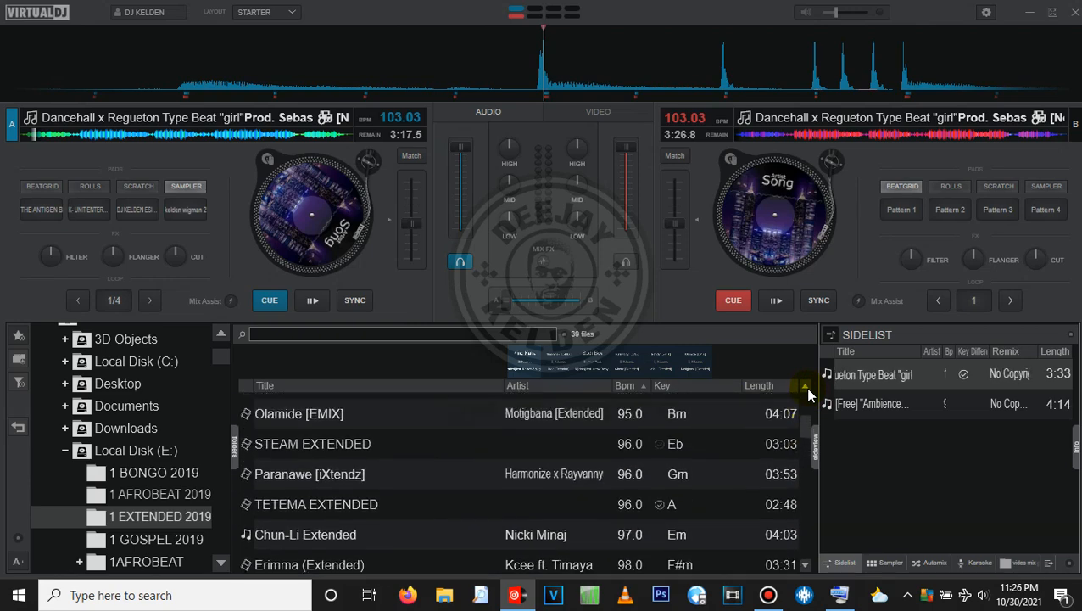
left_click(805, 387)
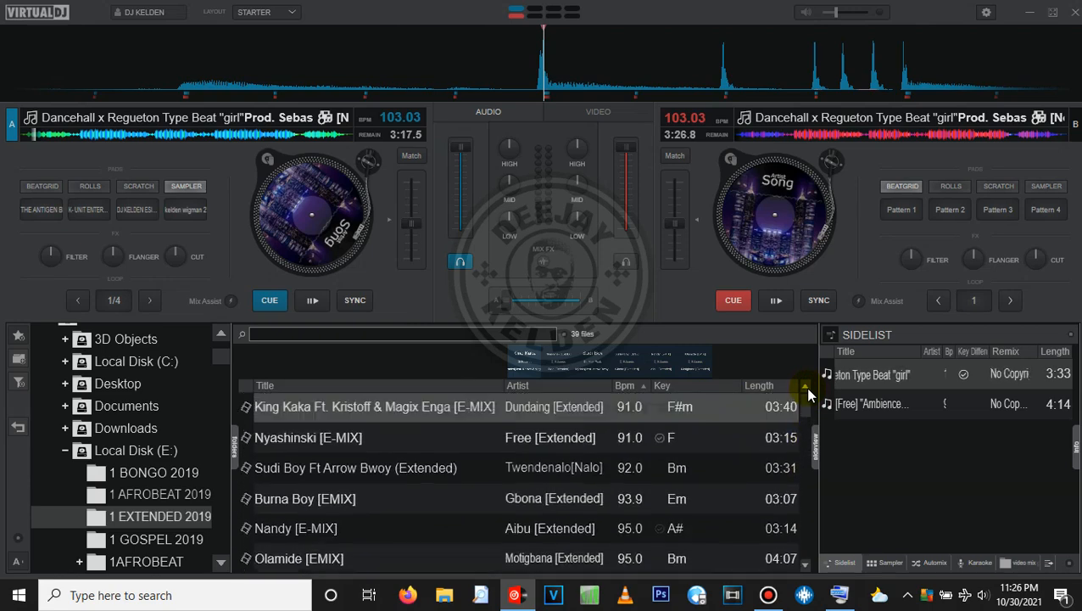
right_click(700, 383)
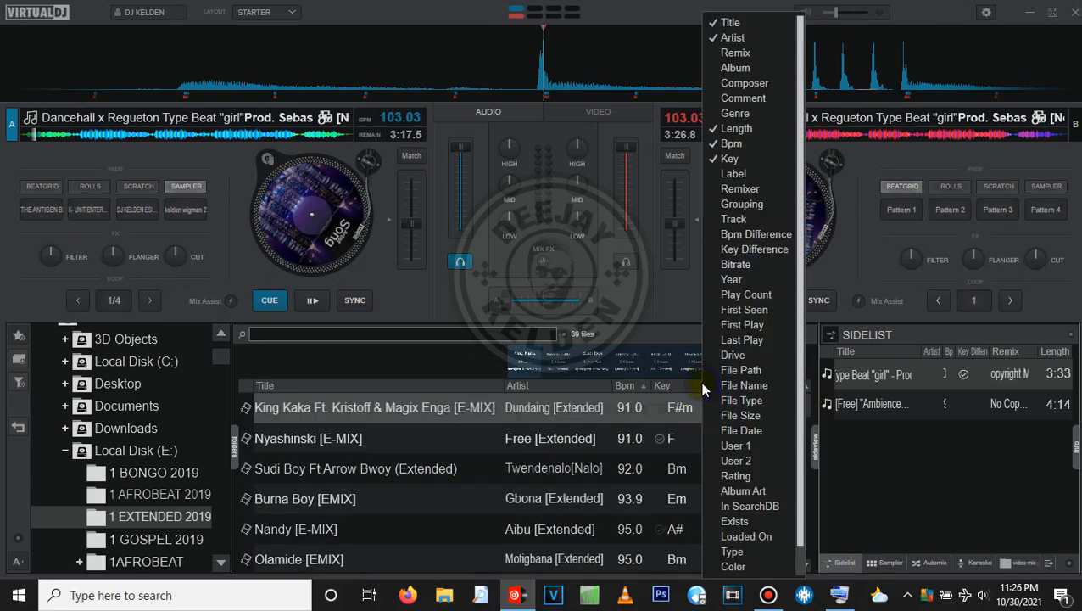
left_click(712, 159)
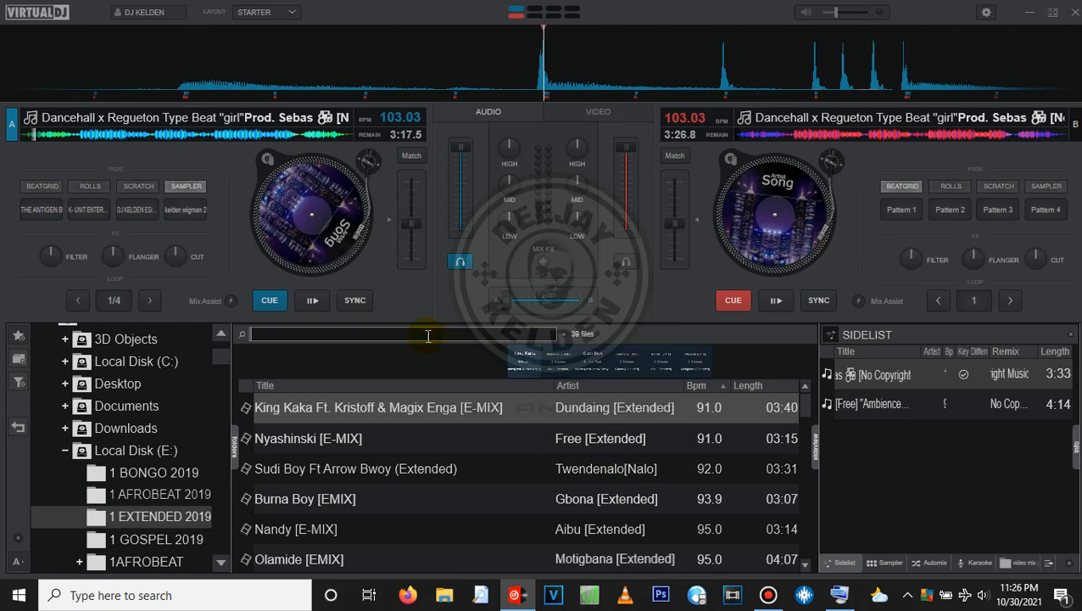
Step: Search the library for BURNA and load Gbona [Extended] by Burna Boy onto deck A
type("B")
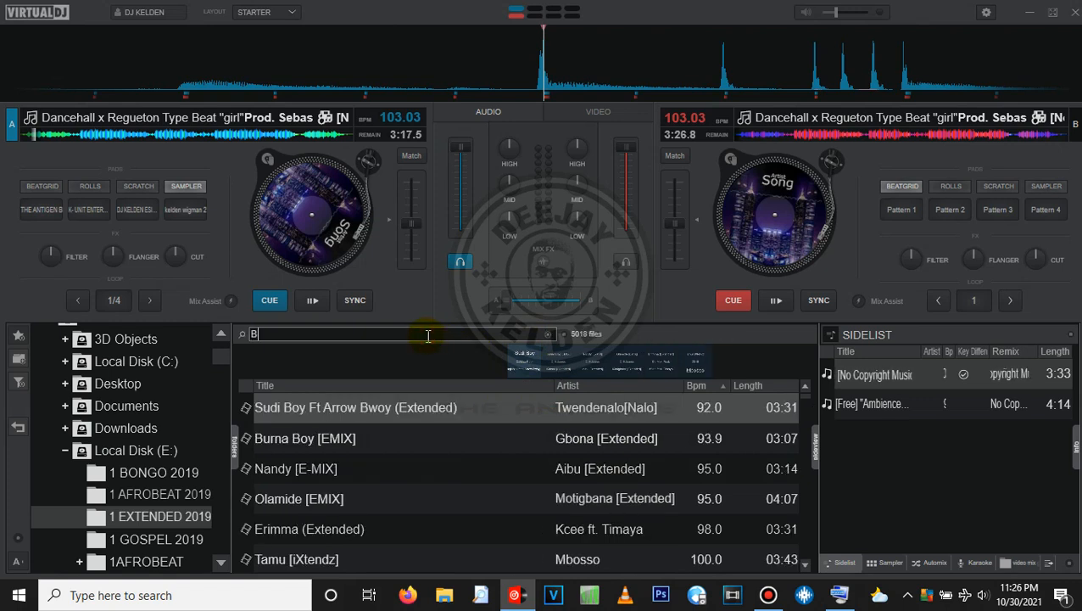
type("URNA")
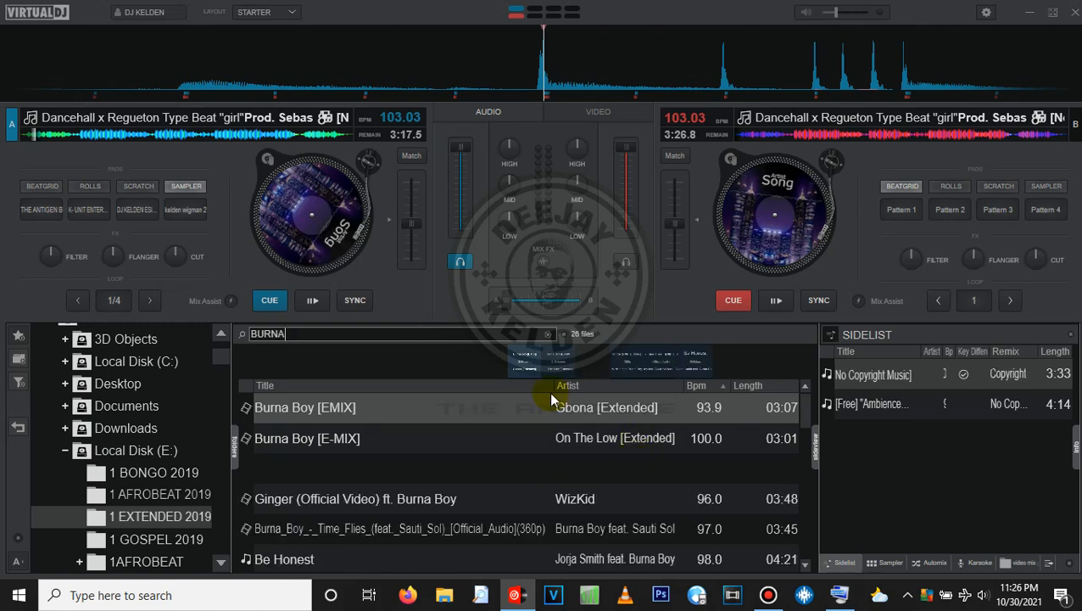
left_click_drag(551, 399, 331, 210)
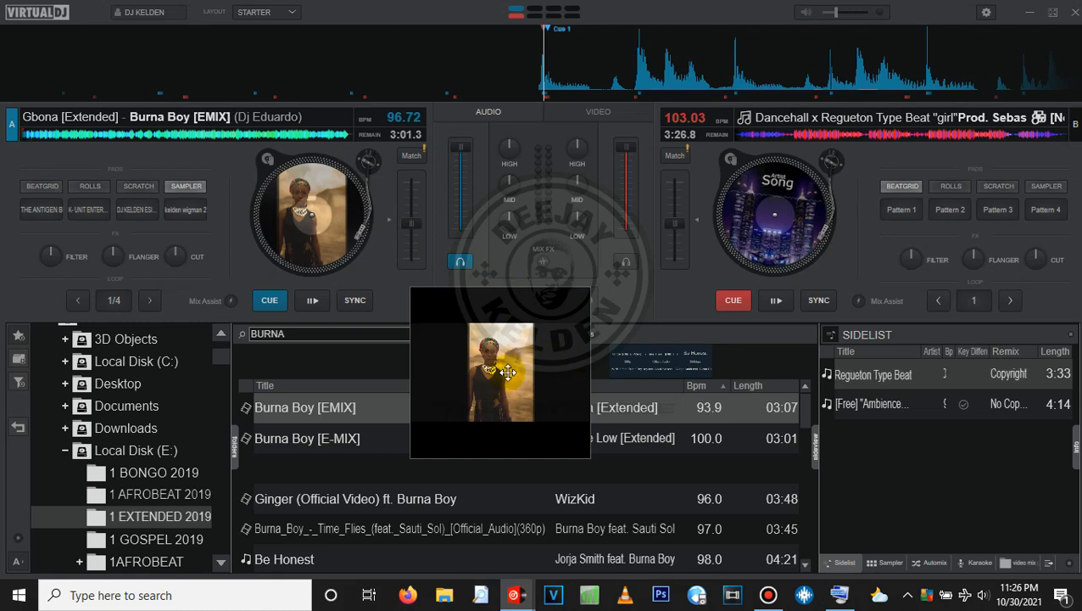
Step: Show the video mixer and load Dancehall x Regueton Type Beat "girl" from the Sidelist onto deck A
left_click_drag(543, 282, 447, 337)
left_click(615, 111)
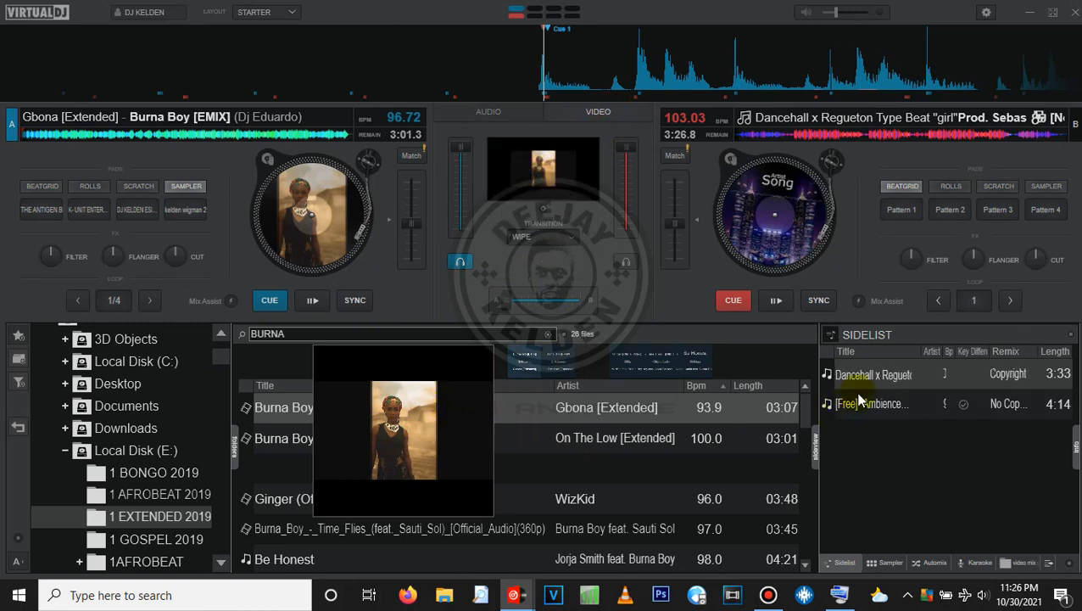
left_click(894, 374)
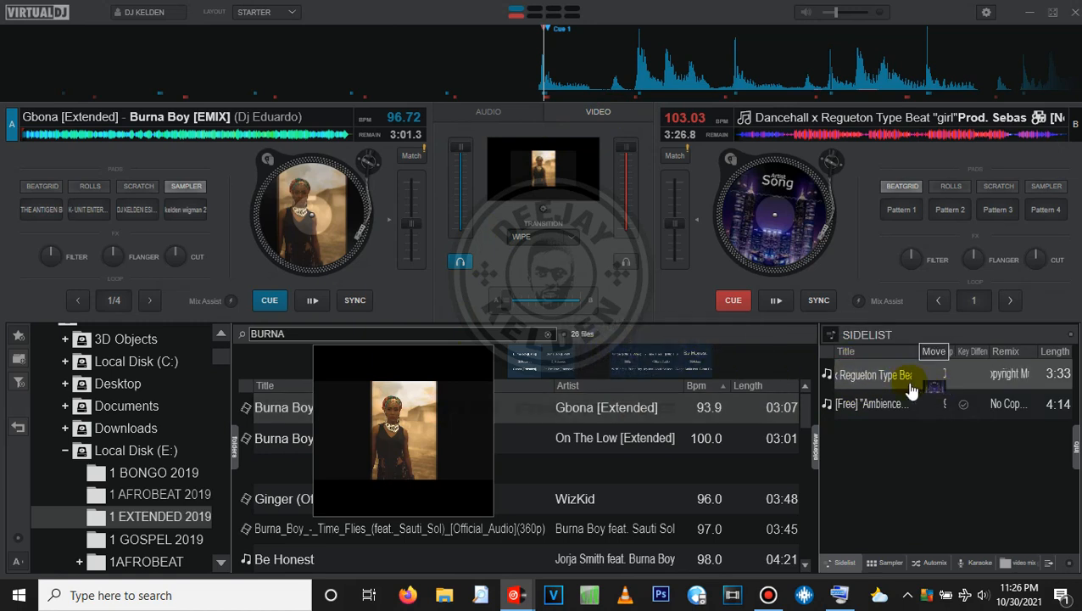
left_click_drag(477, 309, 317, 218)
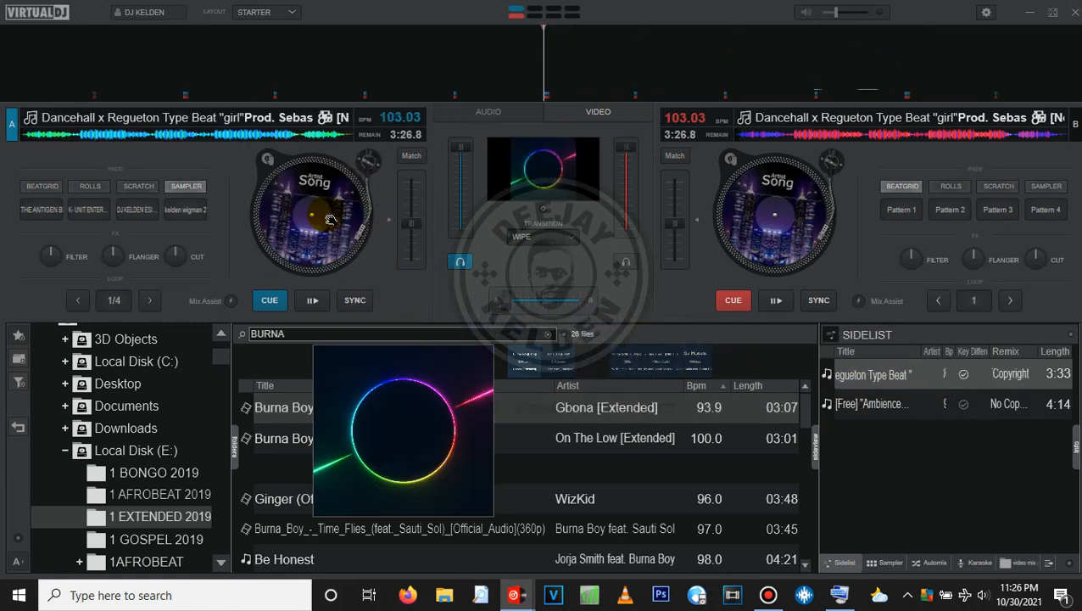
Step: Move the floating video output window over the file list and minimize it
left_click(409, 408)
left_click_drag(413, 405, 507, 347)
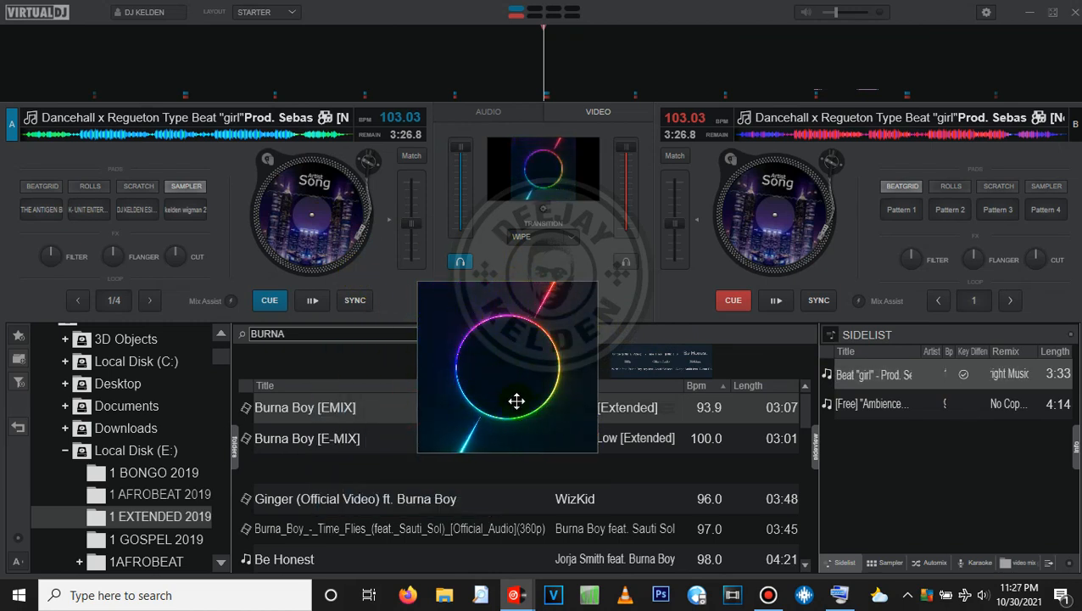
right_click(548, 366)
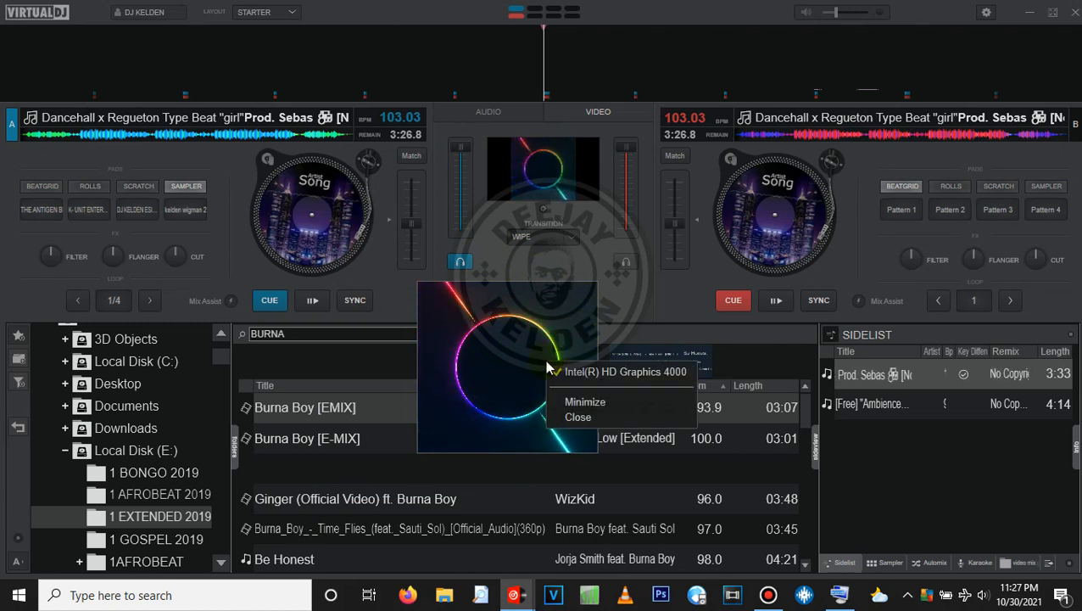
left_click(582, 403)
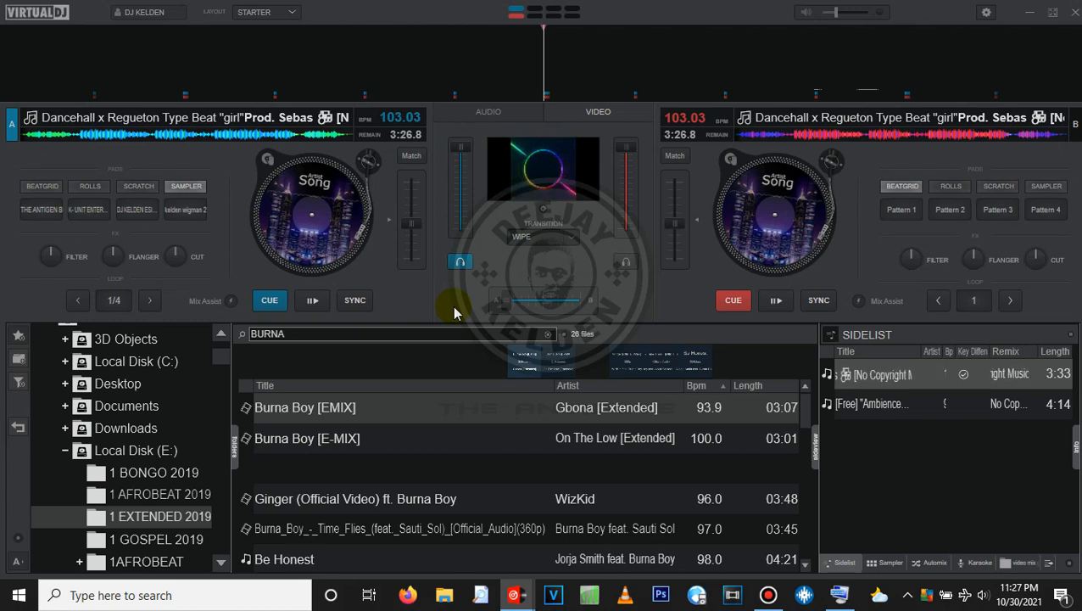
Step: Switch to the Essentials layout and jump deck B to about 0:38 into its track
left_click(290, 19)
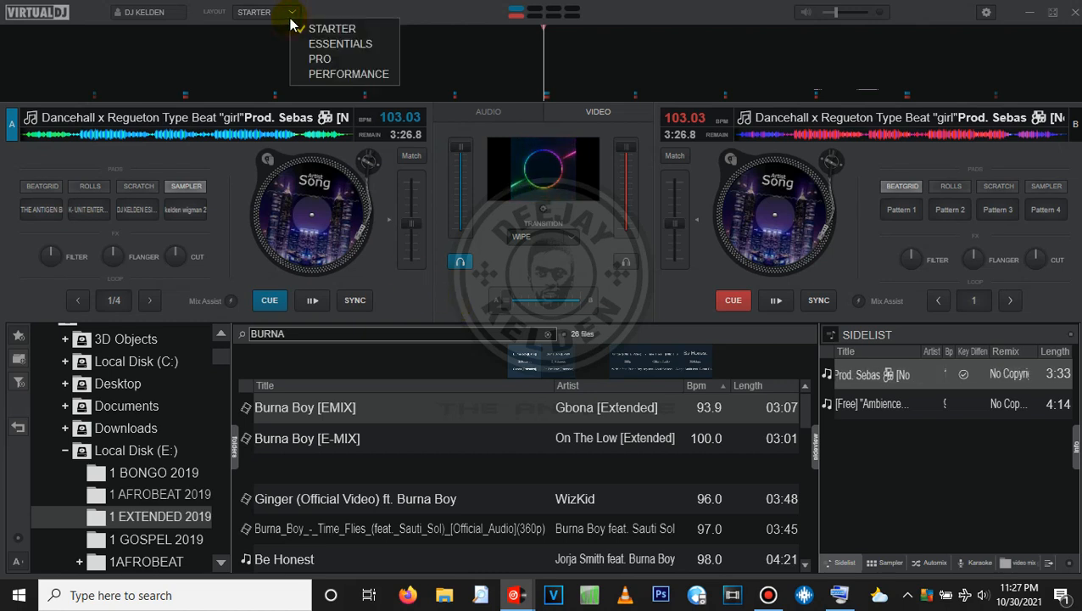
left_click(352, 46)
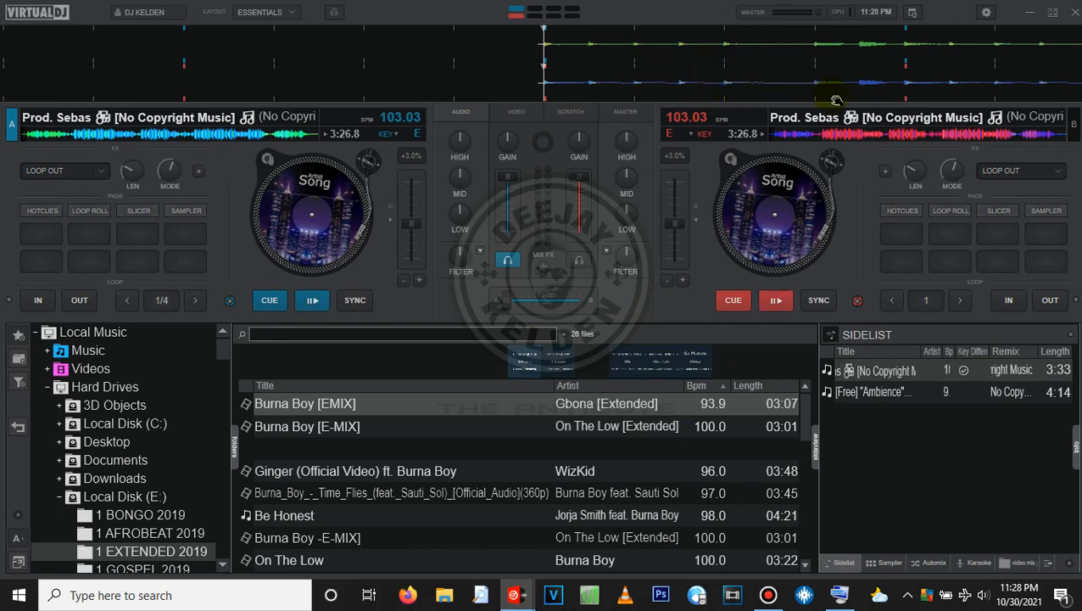
left_click(828, 136)
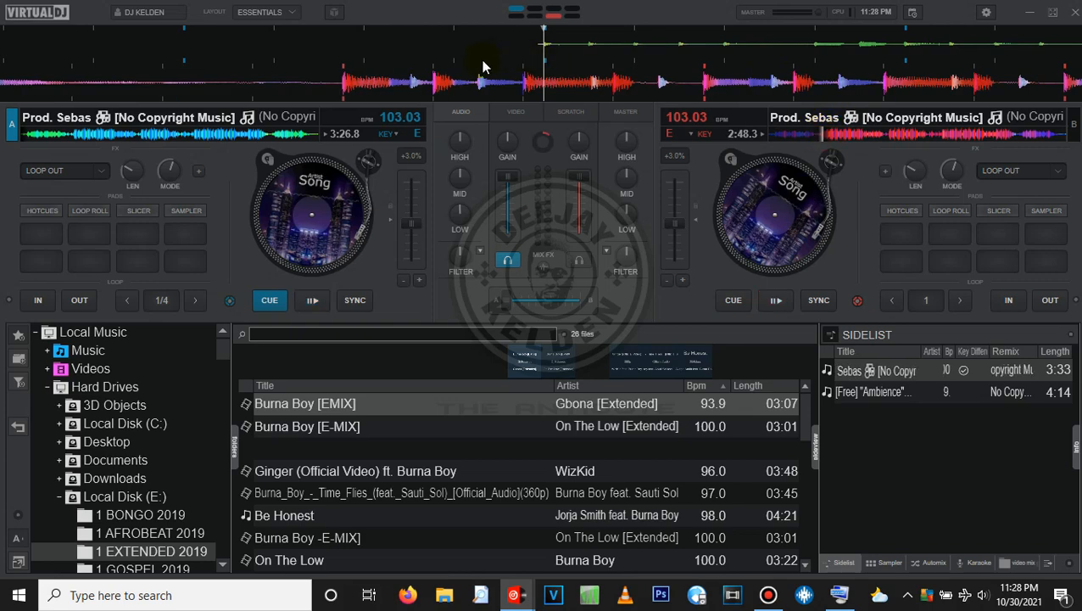
Step: Compare the waveform display between layouts by switching back to Starter and returning to Essentials
left_click(286, 12)
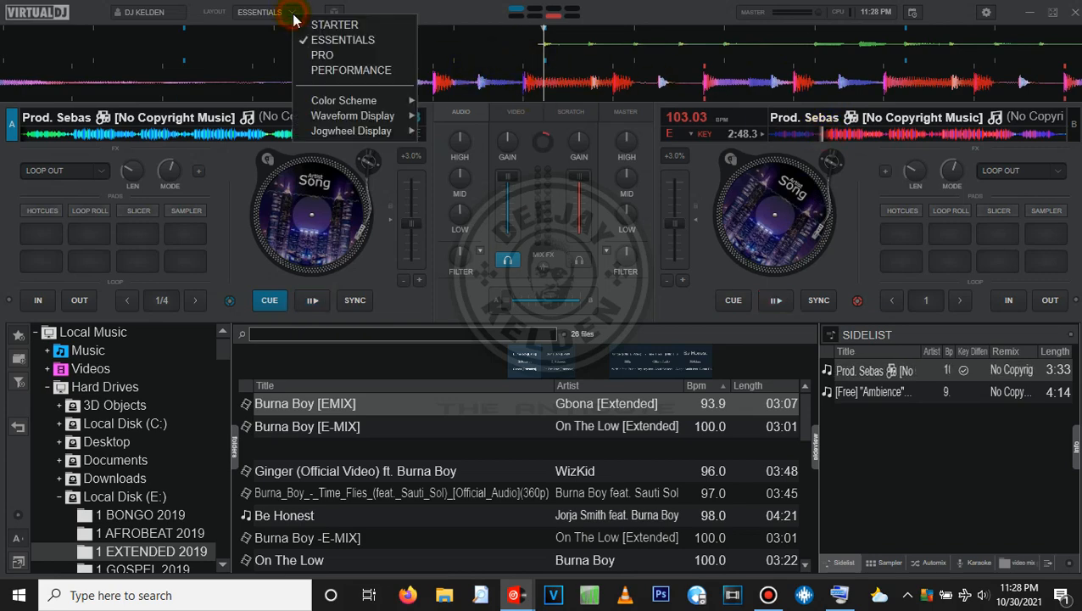
left_click(334, 25)
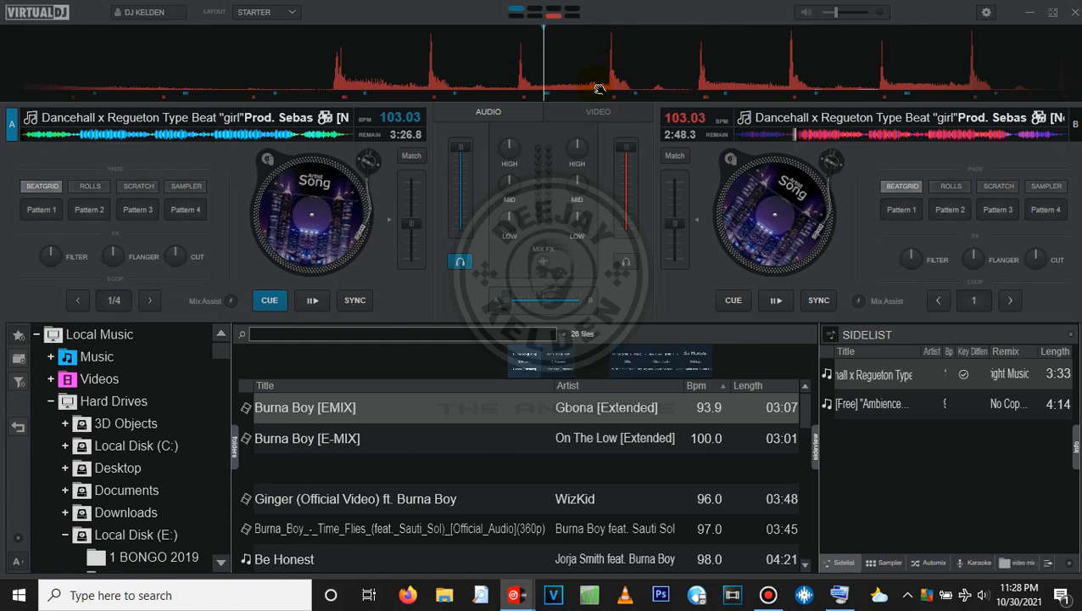
left_click(291, 12)
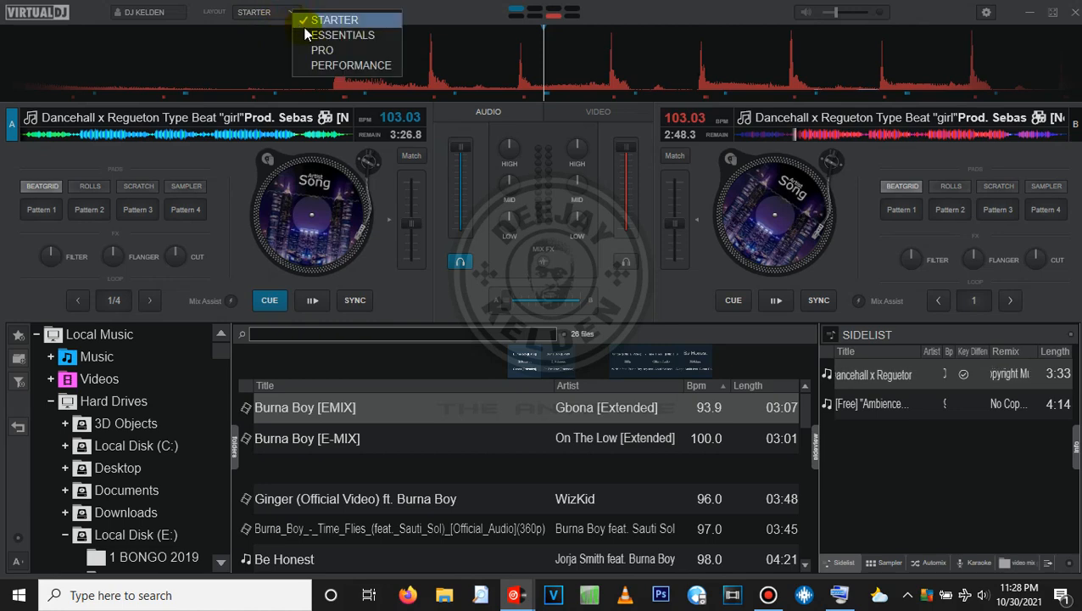
left_click(305, 34)
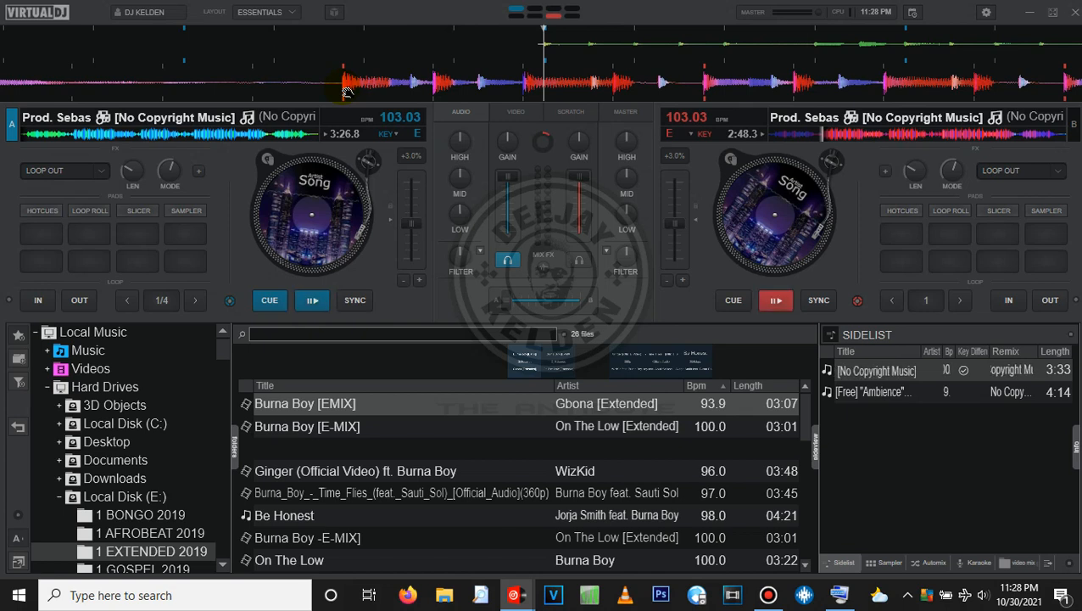
Step: View the Pro and Performance layouts in turn, and return to the Starter layout
left_click(287, 14)
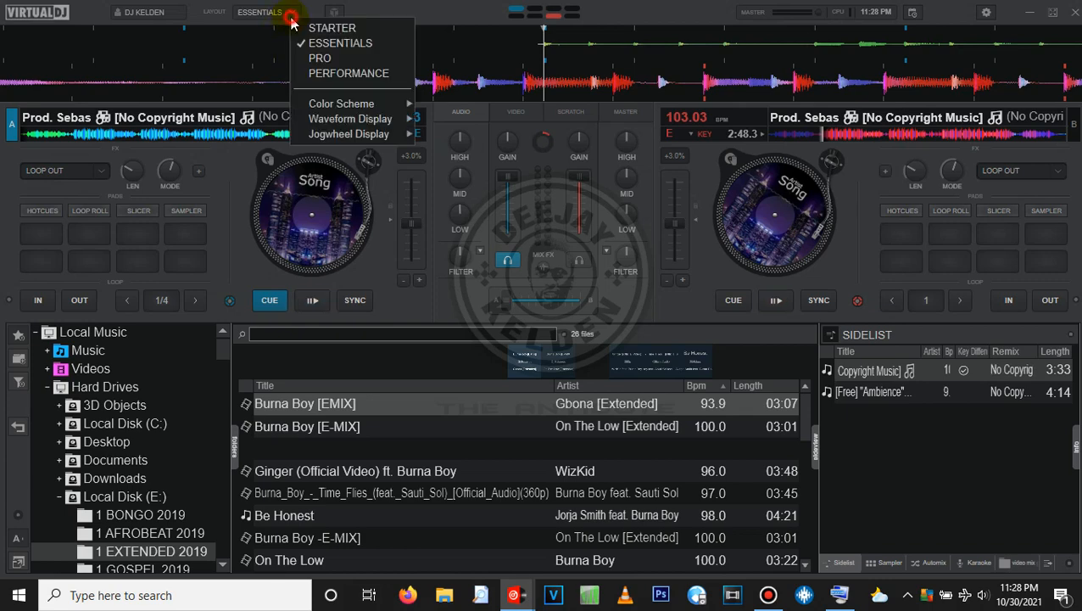
left_click(319, 59)
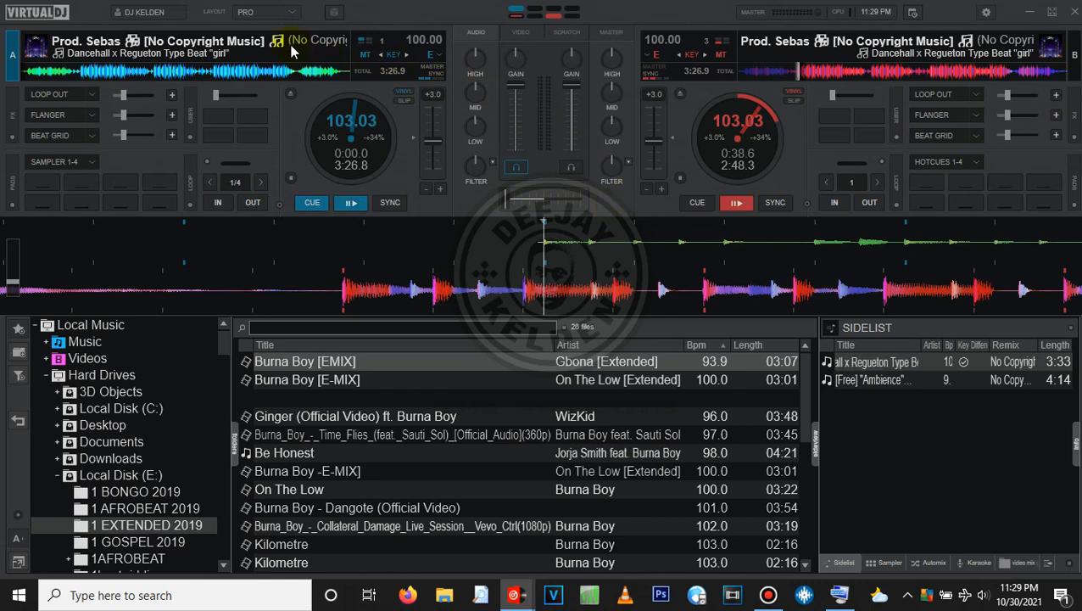
left_click(289, 17)
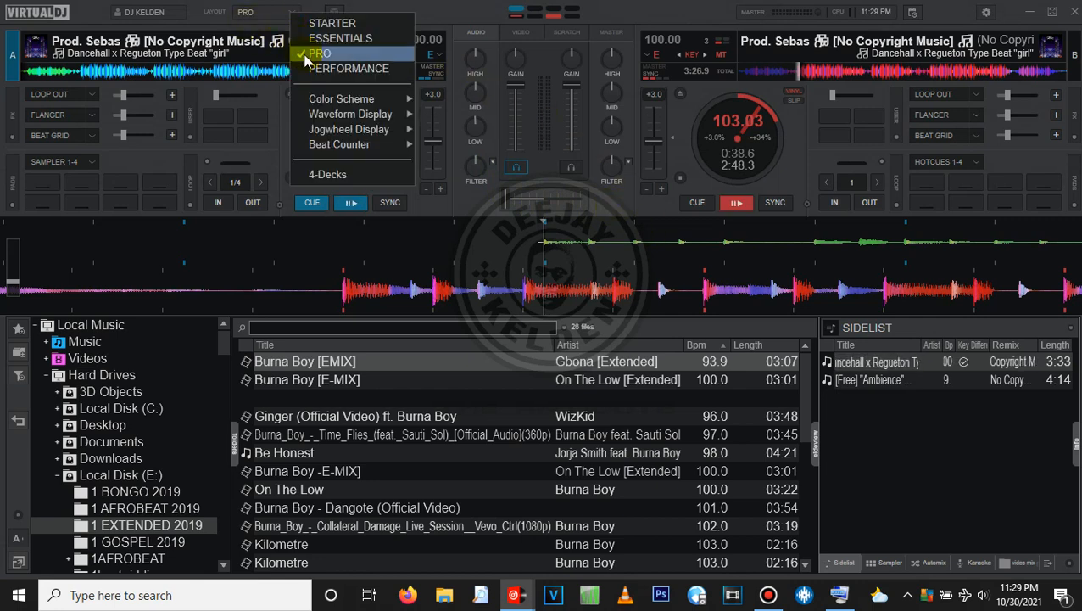
left_click(346, 69)
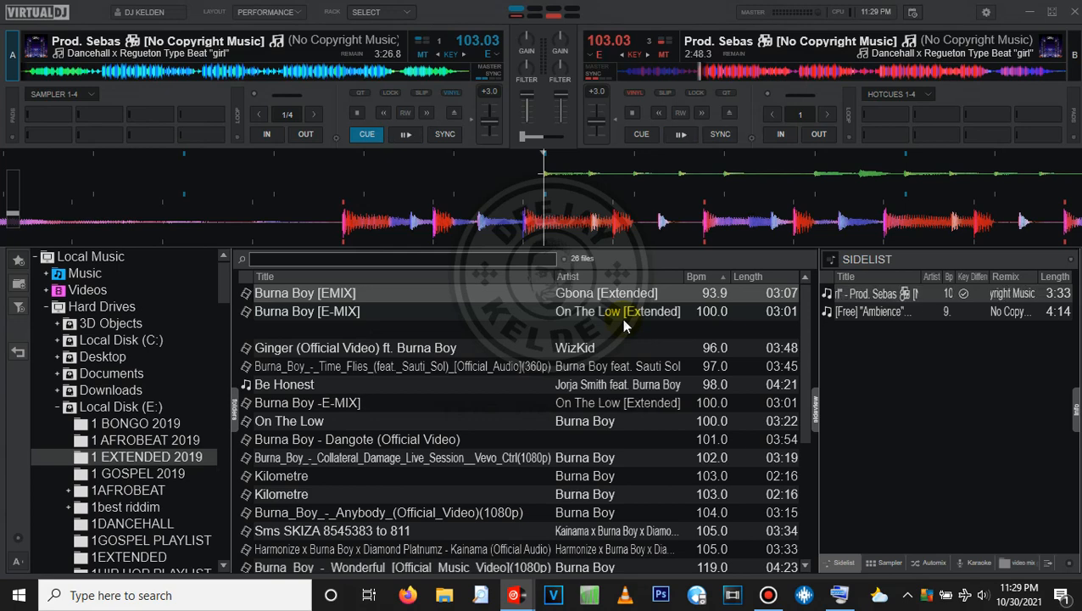
left_click(270, 12)
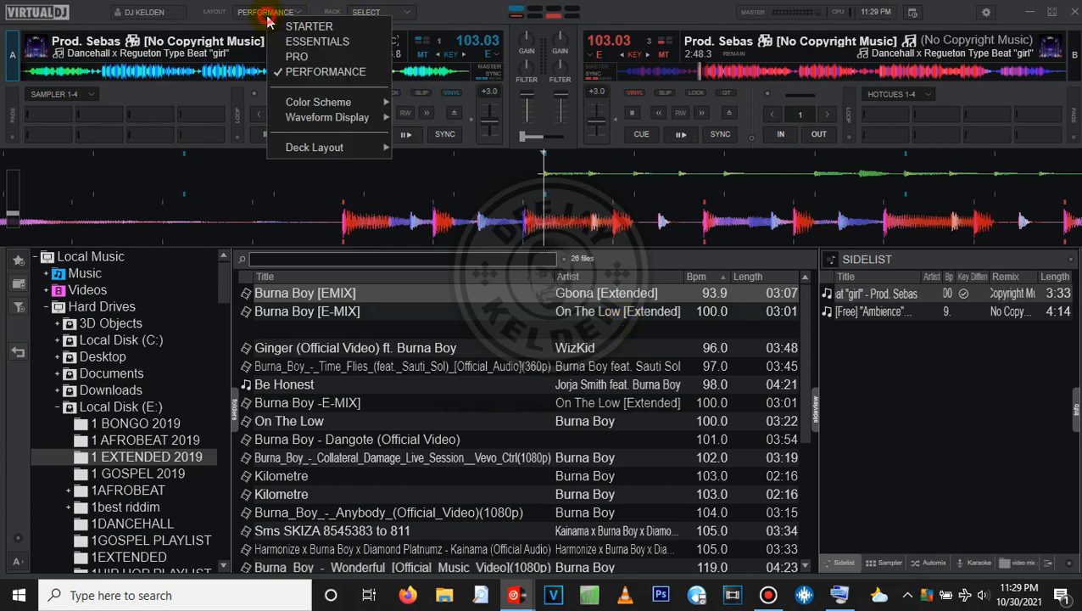
left_click(293, 28)
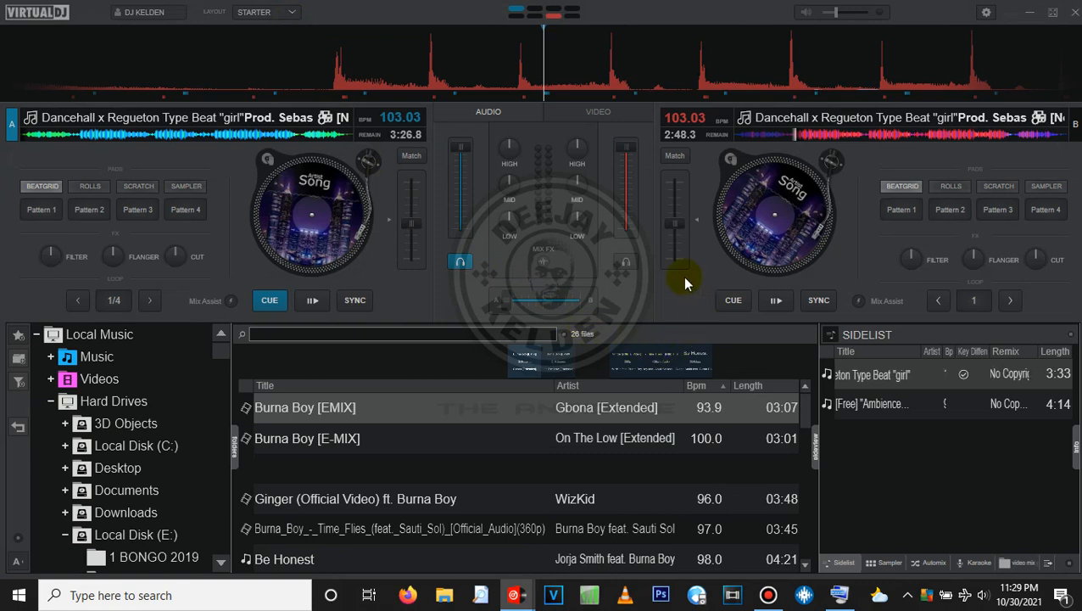